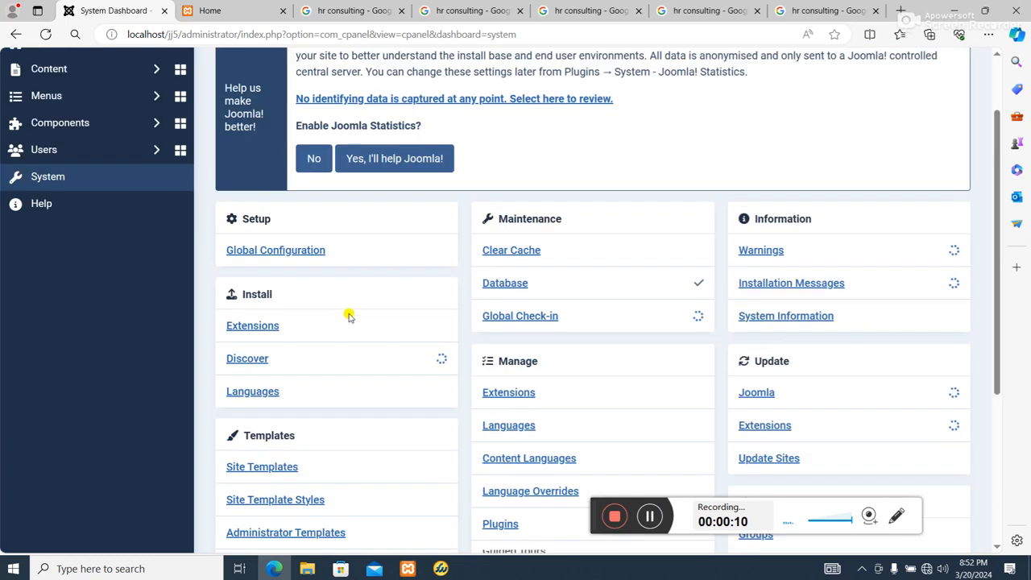
Open the theme--200293-j4 - Default site template style for editing
scroll(296, 411, "down", 3)
left_click(317, 288)
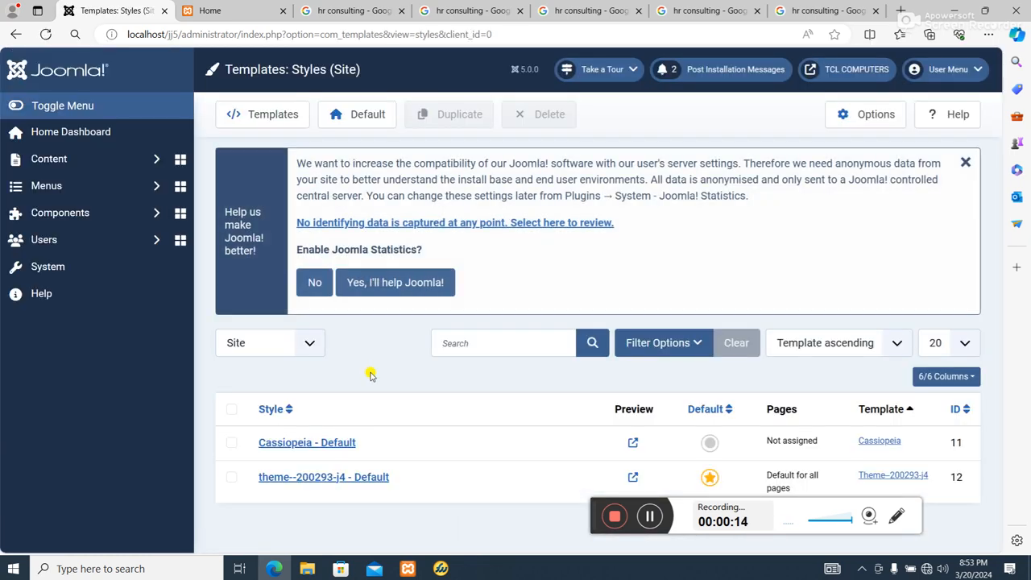
left_click(344, 480)
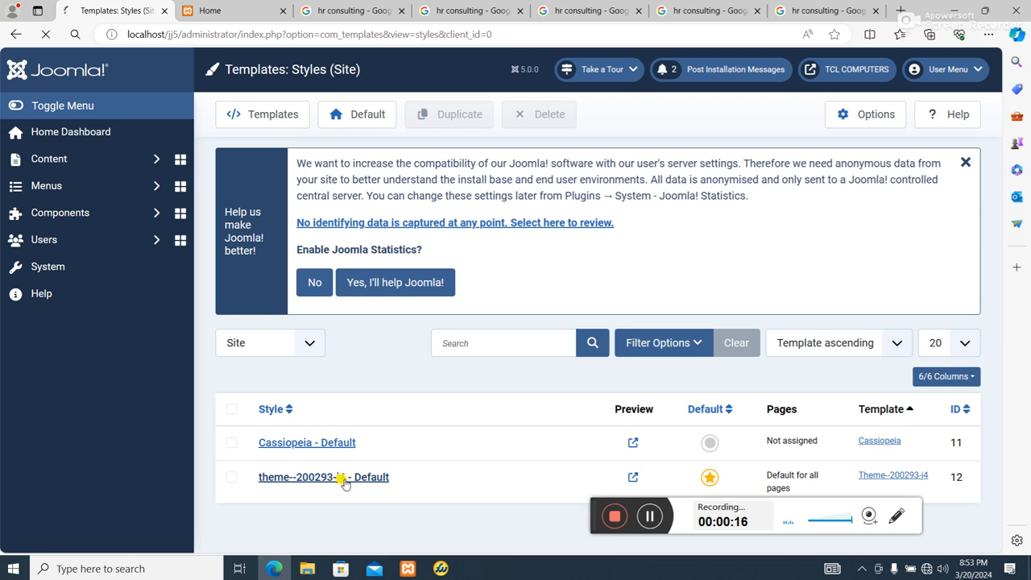
Replace Slideshow Image 1 by uploading a.jpg from the desktop hr folder and selecting it
scroll(681, 235, "down", 3)
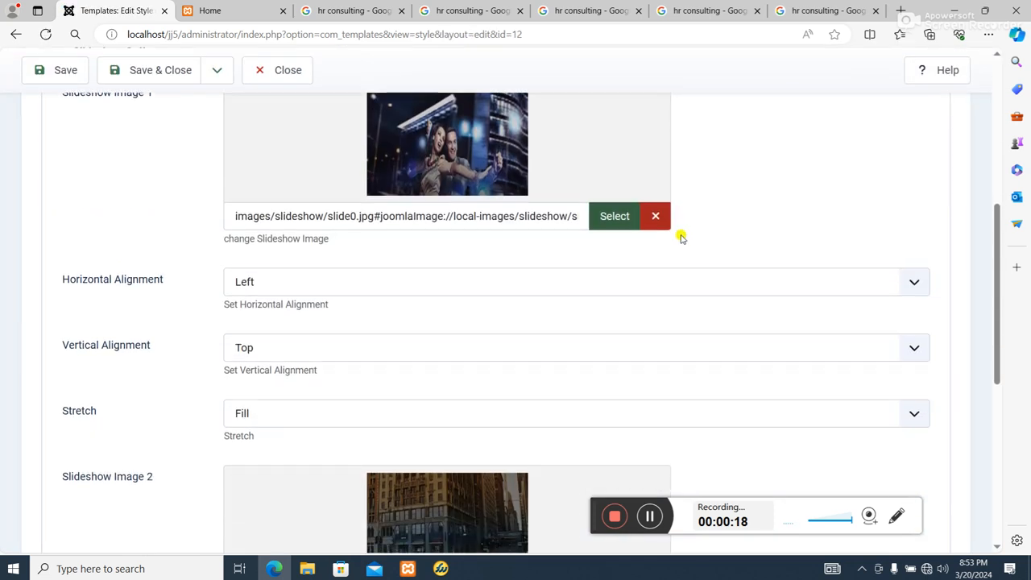
left_click(616, 216)
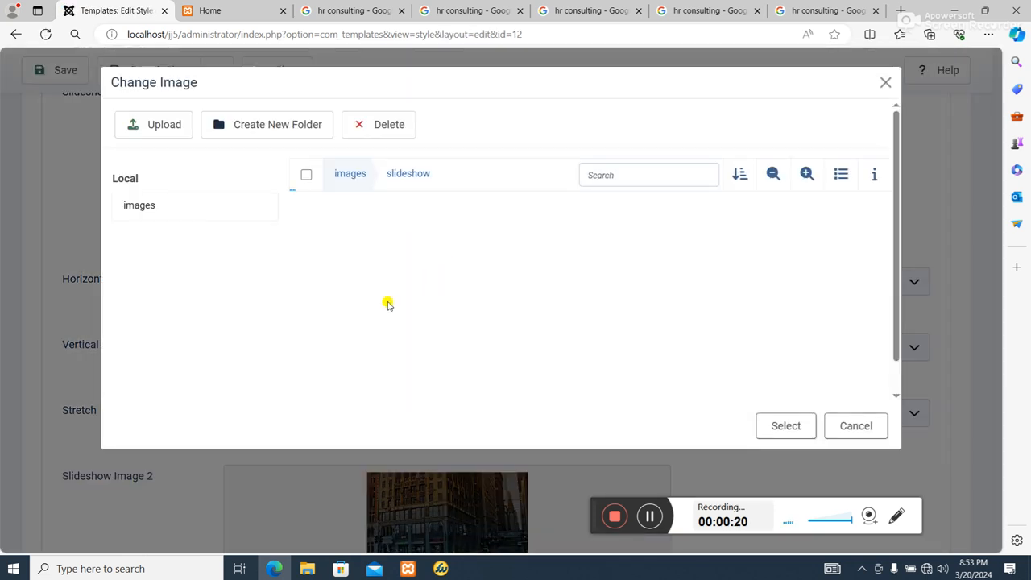
left_click(176, 126)
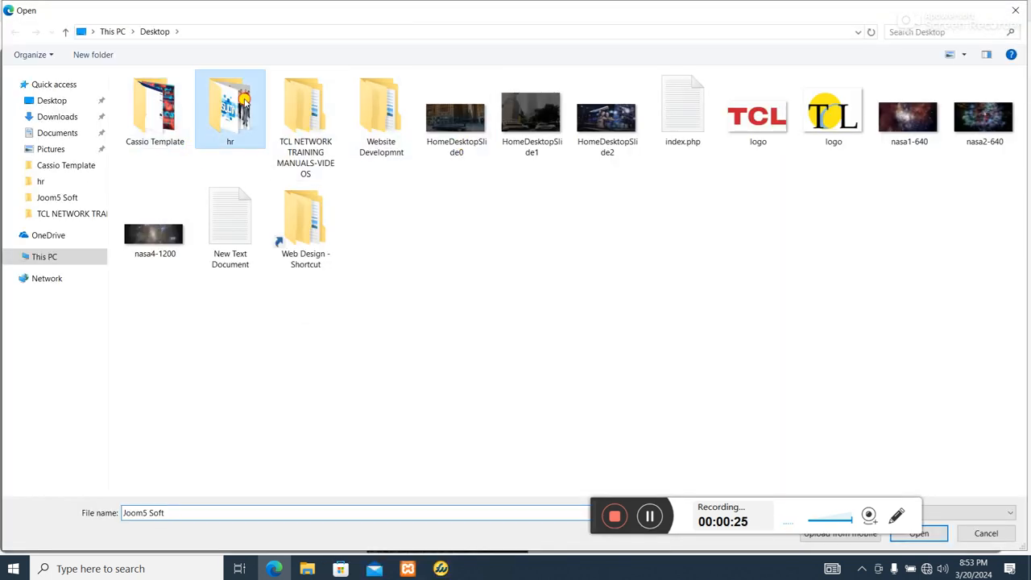
double_click(230, 117)
double_click(158, 113)
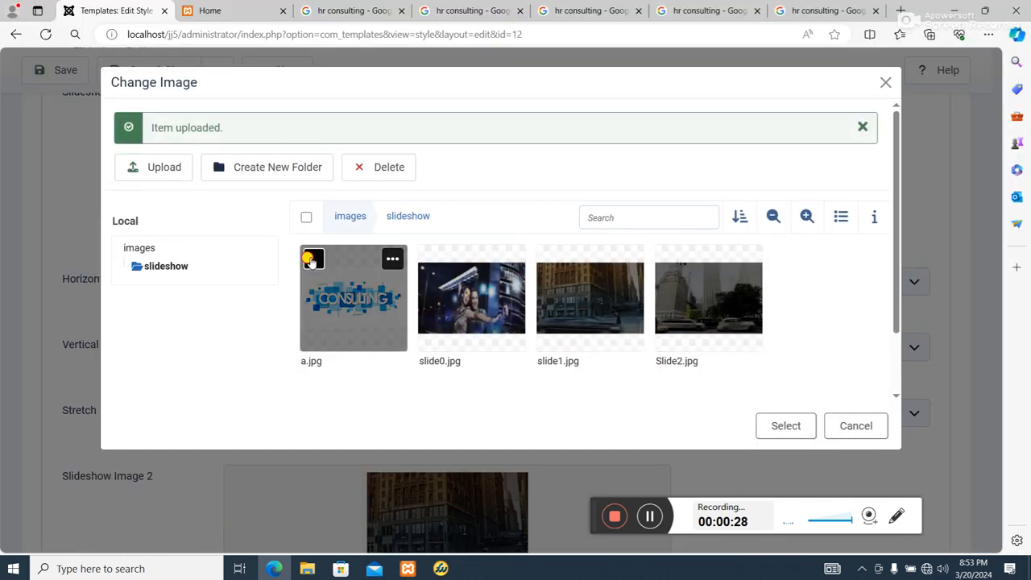
left_click(787, 427)
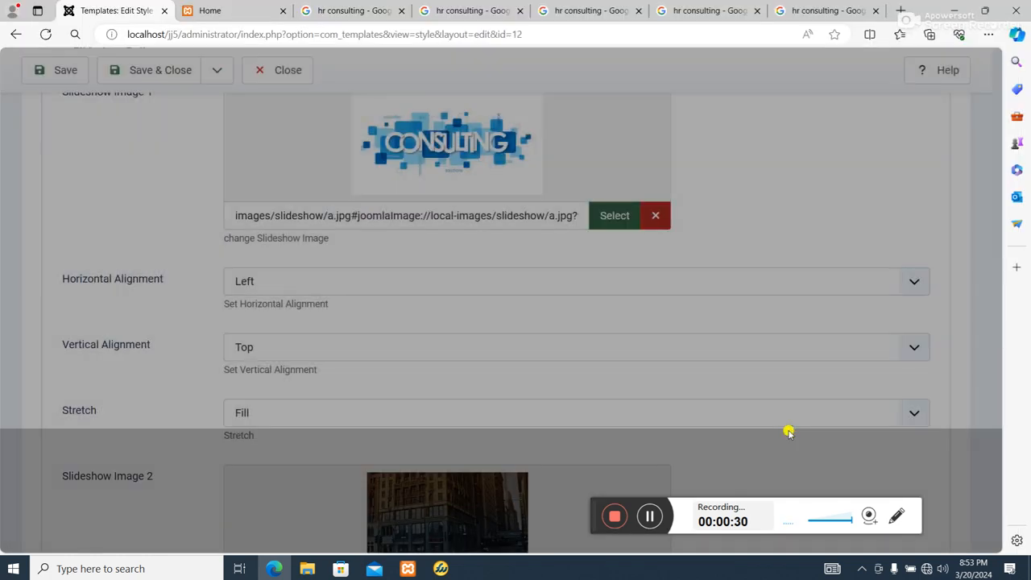
Replace Slideshow Image 2 by uploading HomeDesktopSlide4.jpg from the hr folder and selecting it
scroll(779, 366, "down", 3)
scroll(779, 363, "up", 3)
scroll(744, 361, "down", 4)
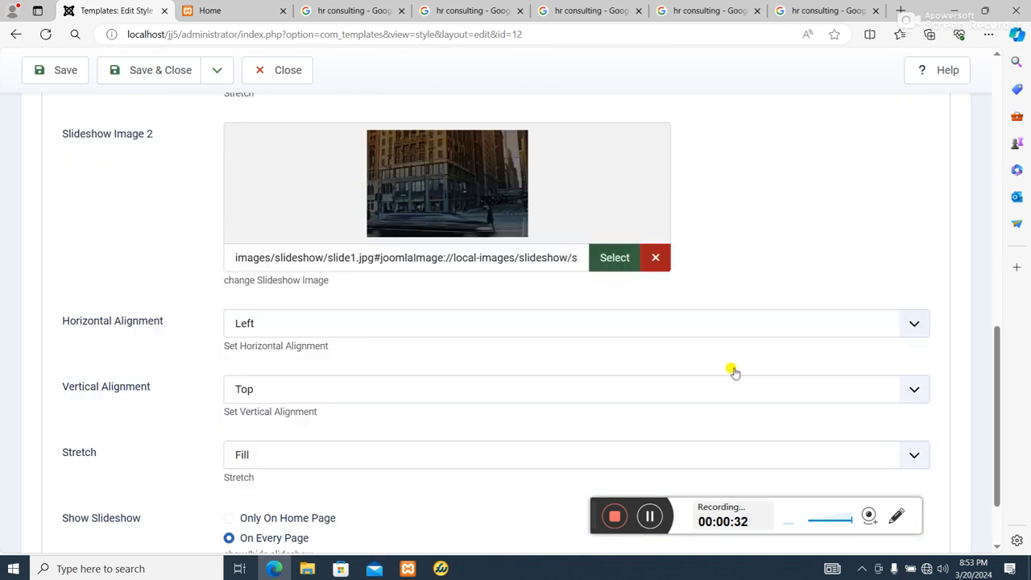
left_click(617, 219)
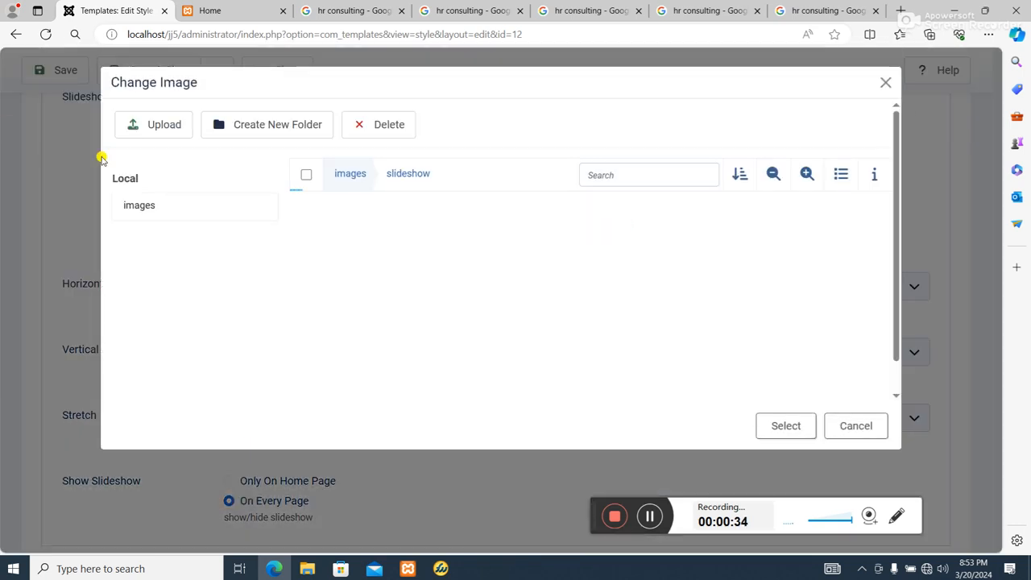
left_click(153, 126)
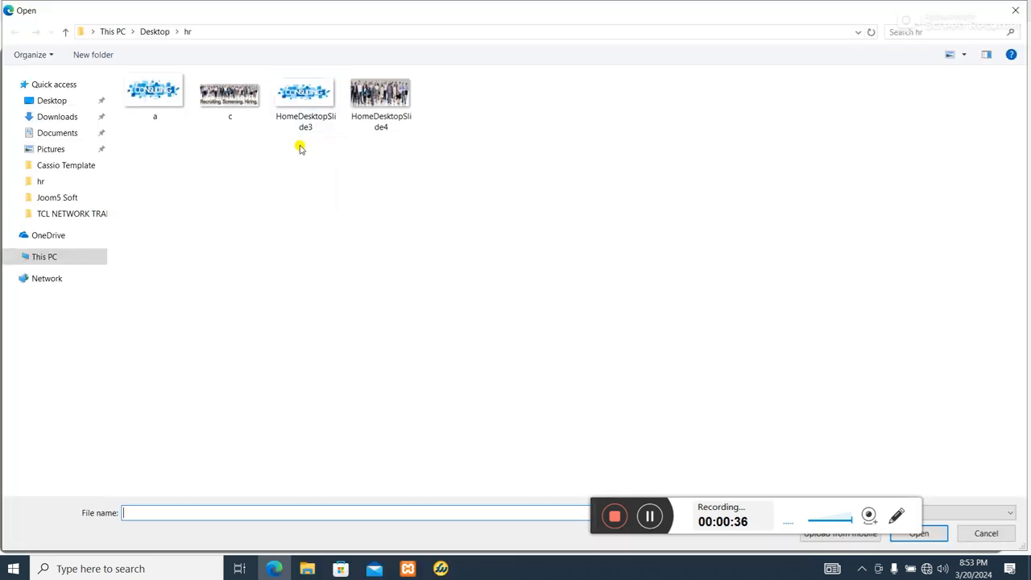
left_click(395, 103)
double_click(395, 108)
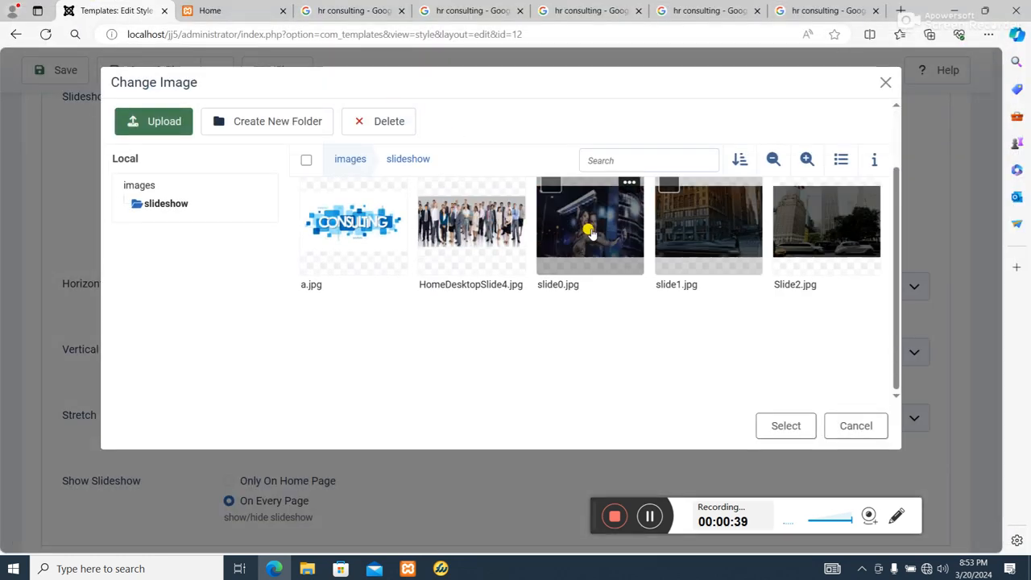
left_click(432, 184)
left_click(788, 426)
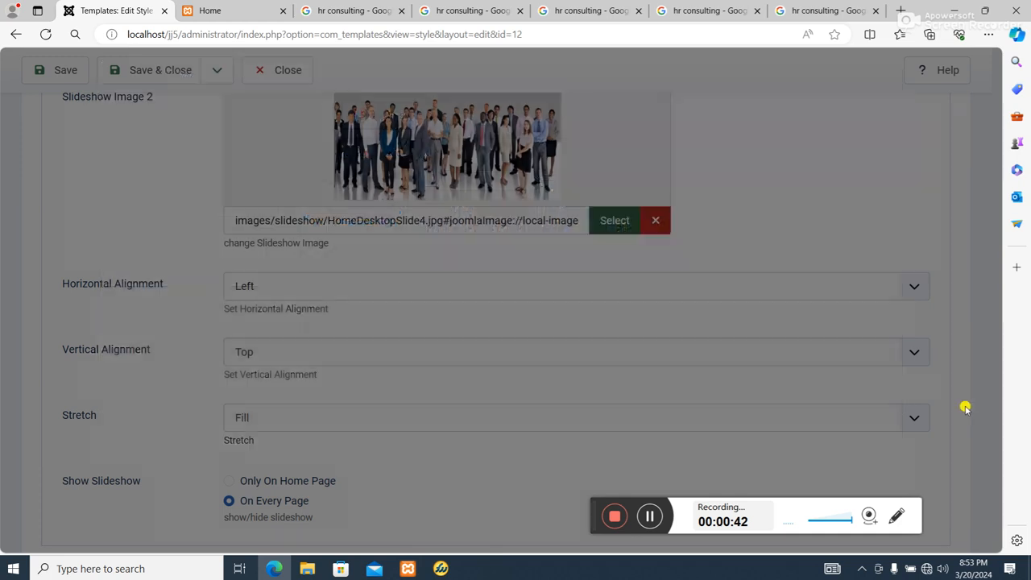
Save and close the template style
scroll(886, 364, "up", 10)
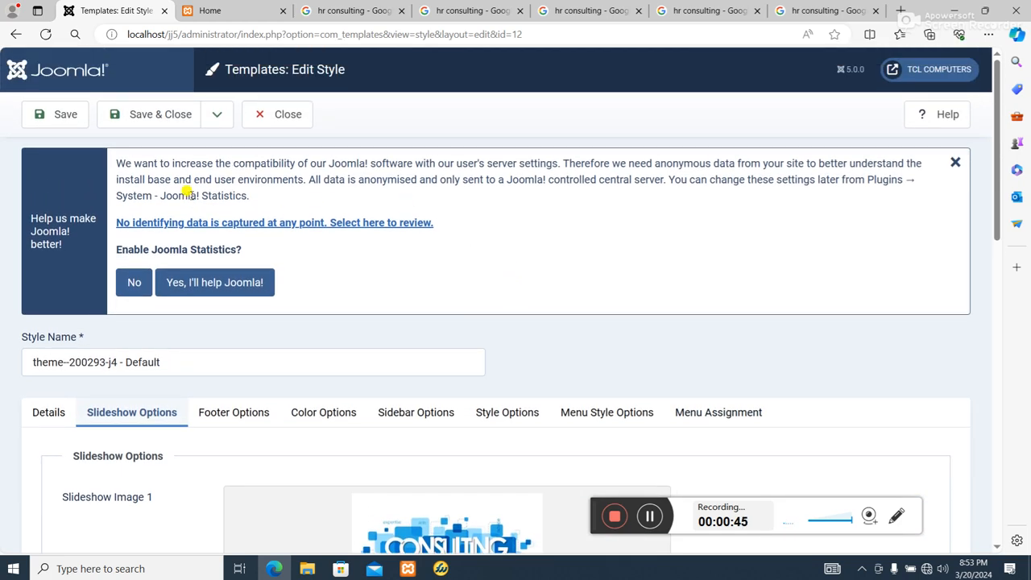
left_click(142, 113)
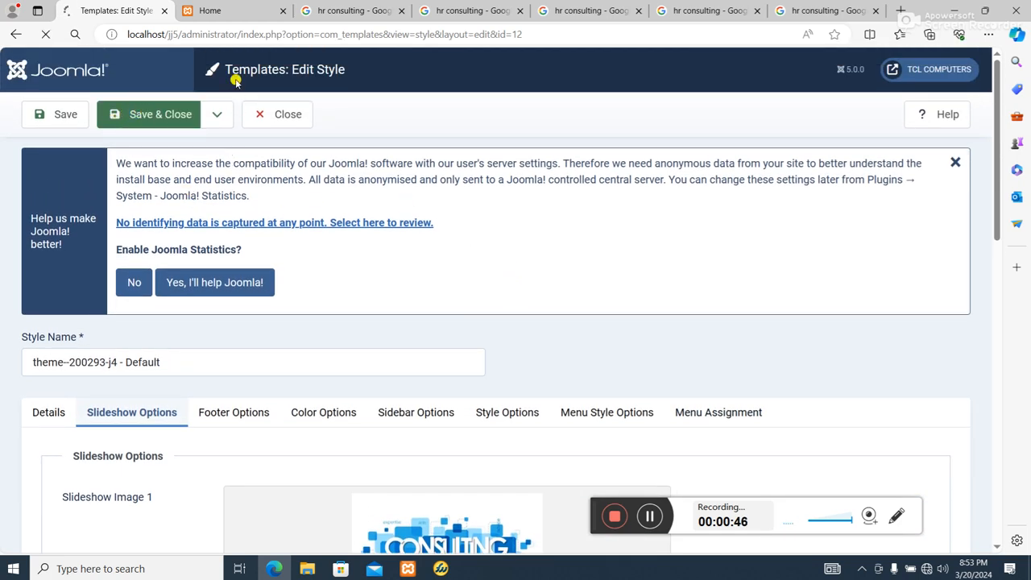
Reload the front-end home page and review the updated slideshow images
left_click(242, 12)
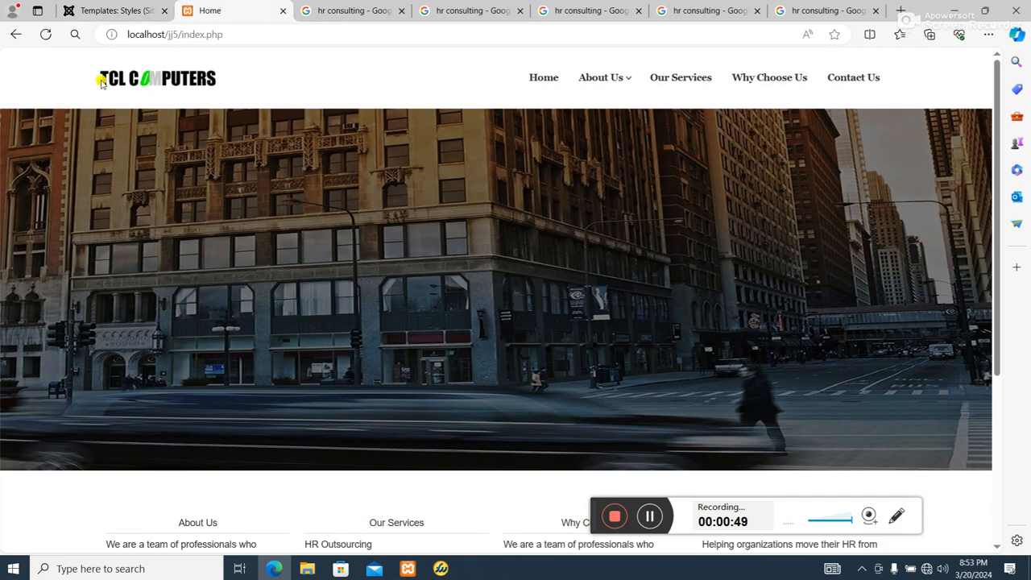
left_click(75, 35)
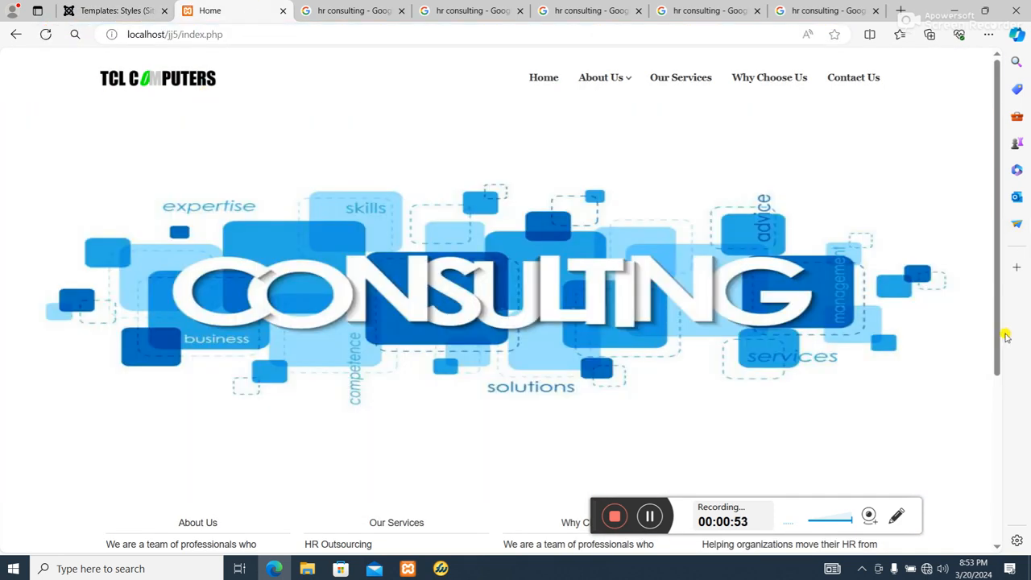
scroll(914, 327, "down", 4)
scroll(729, 334, "up", 4)
scroll(615, 343, "down", 3)
scroll(615, 339, "up", 3)
scroll(586, 339, "down", 1)
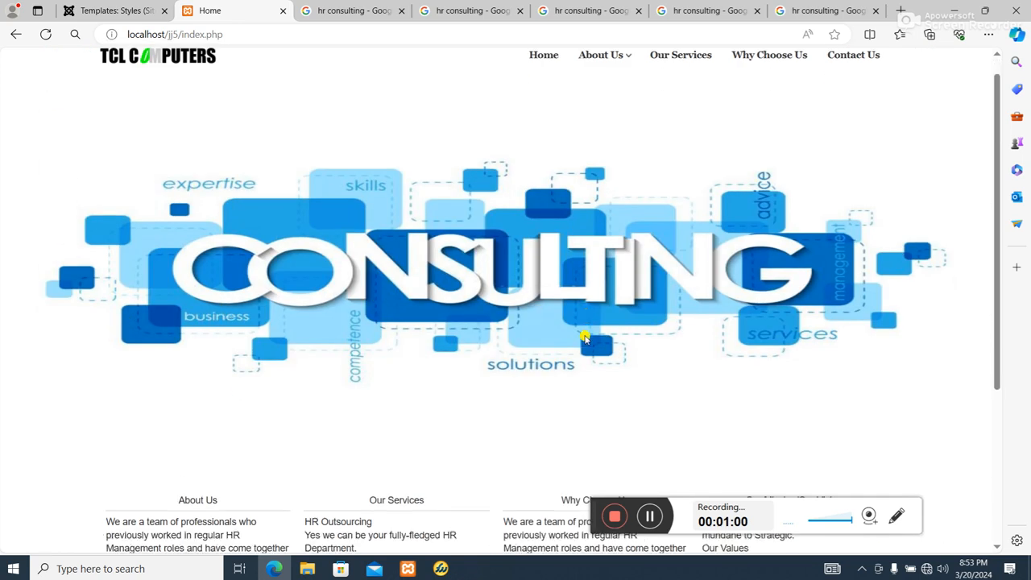
scroll(584, 337, "down", 1)
scroll(583, 333, "up", 2)
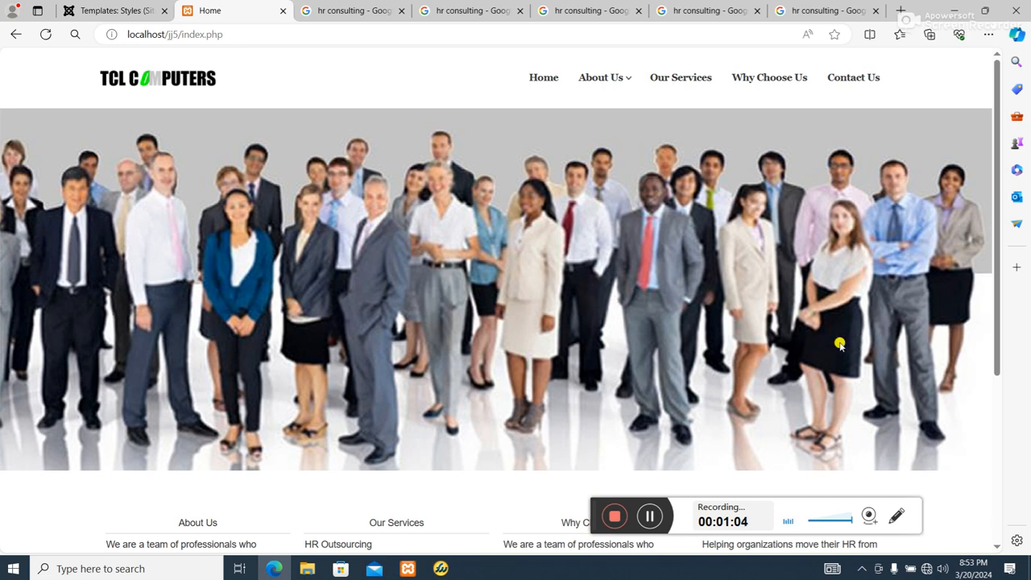
scroll(460, 348, "down", 2)
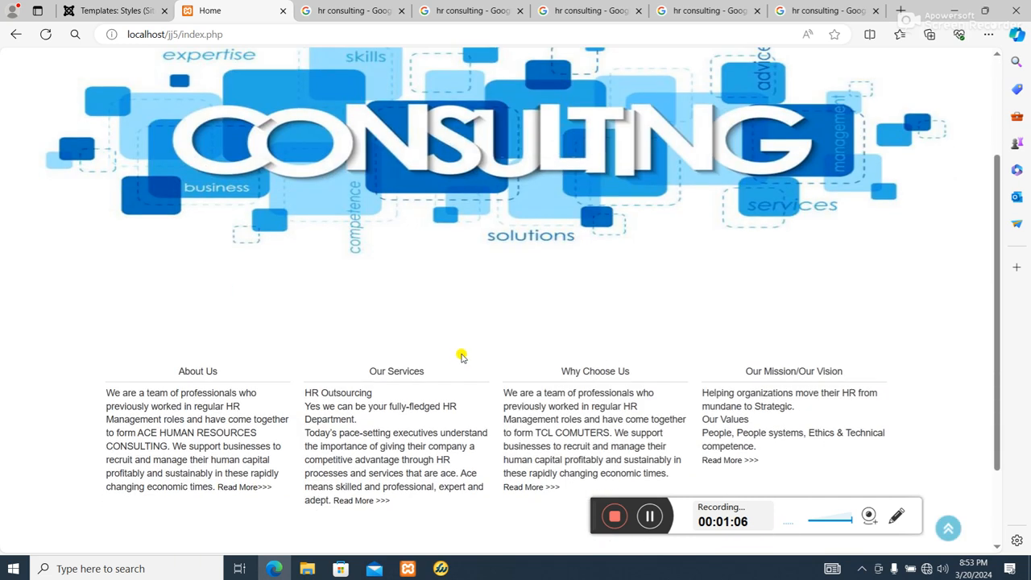
scroll(460, 357, "up", 2)
scroll(493, 359, "down", 3)
scroll(495, 359, "up", 3)
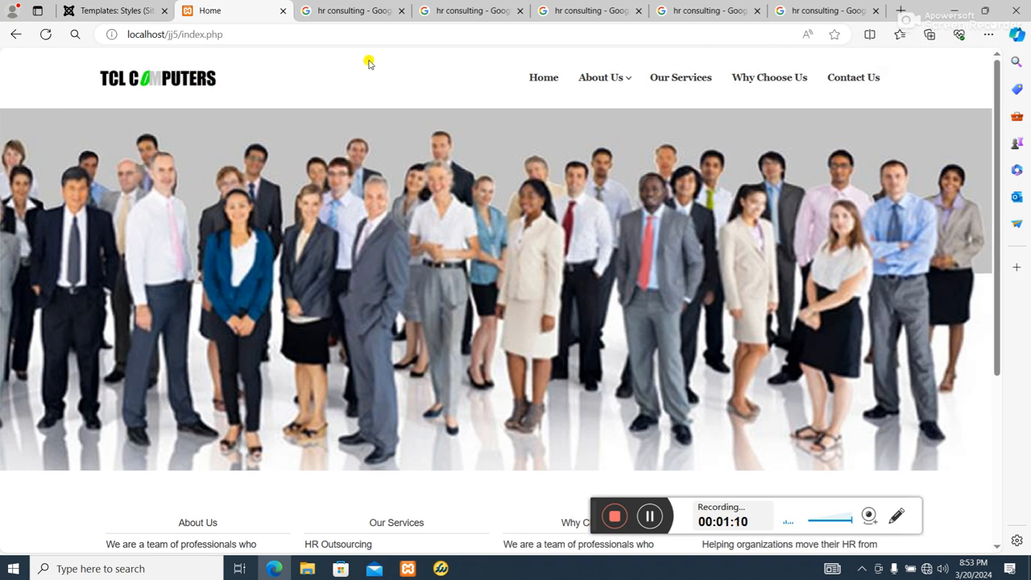
Preview the Theme--200293-j4 site template to display its module positions
left_click(136, 34)
left_click(129, 13)
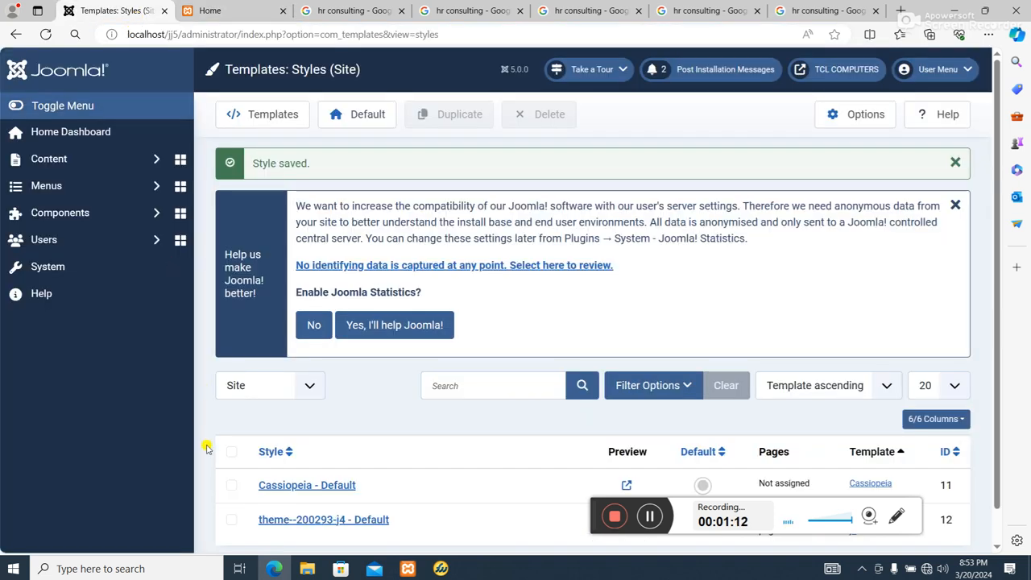
scroll(206, 449, "down", 1)
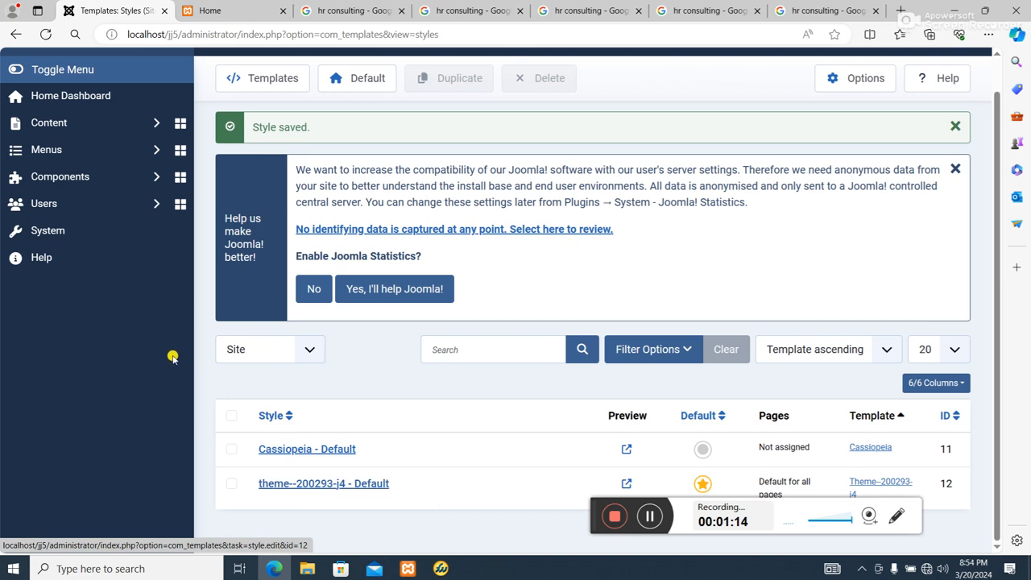
left_click(63, 232)
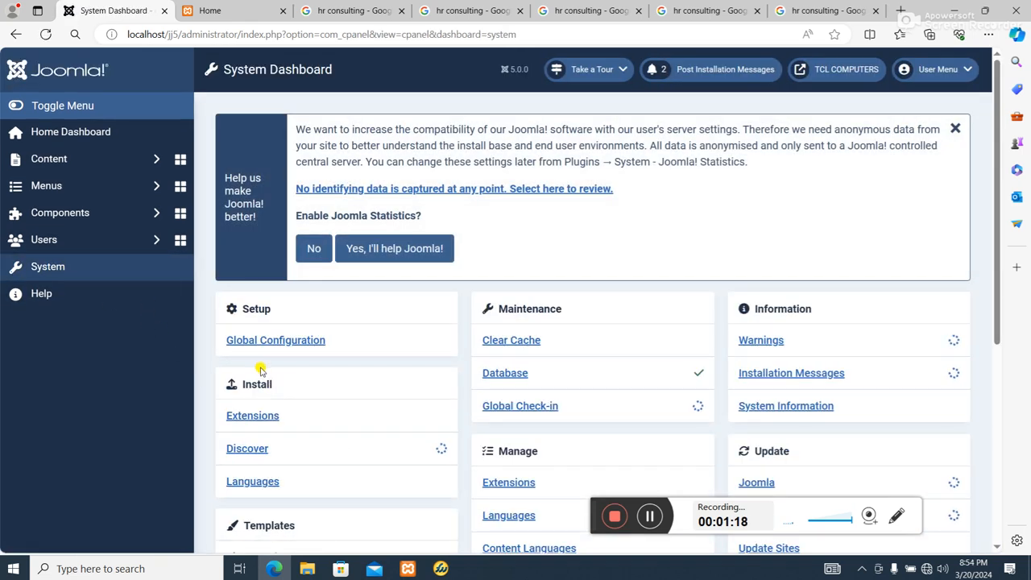
scroll(260, 370, "down", 4)
left_click(267, 256)
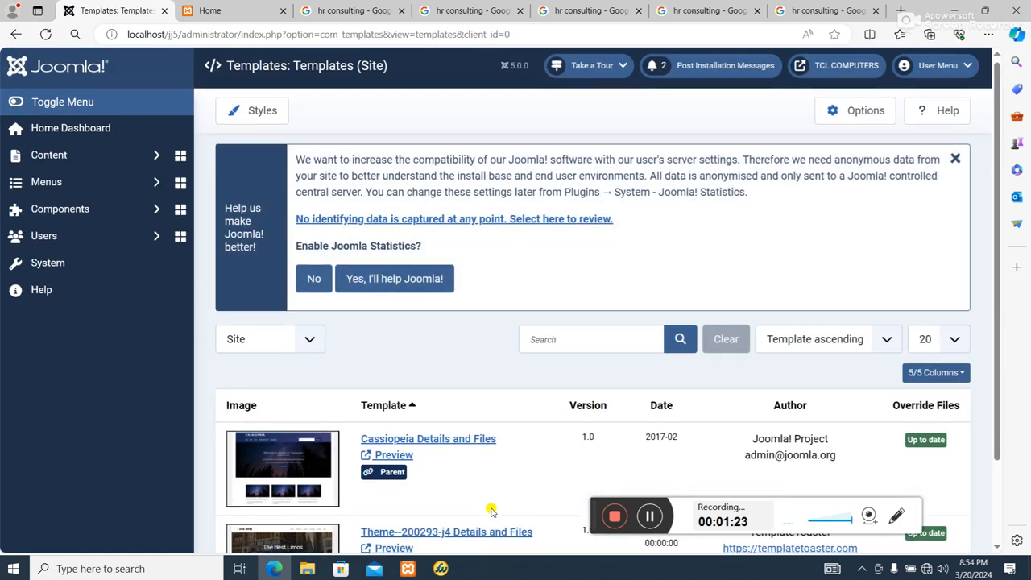
scroll(492, 512, "down", 1)
left_click(394, 452)
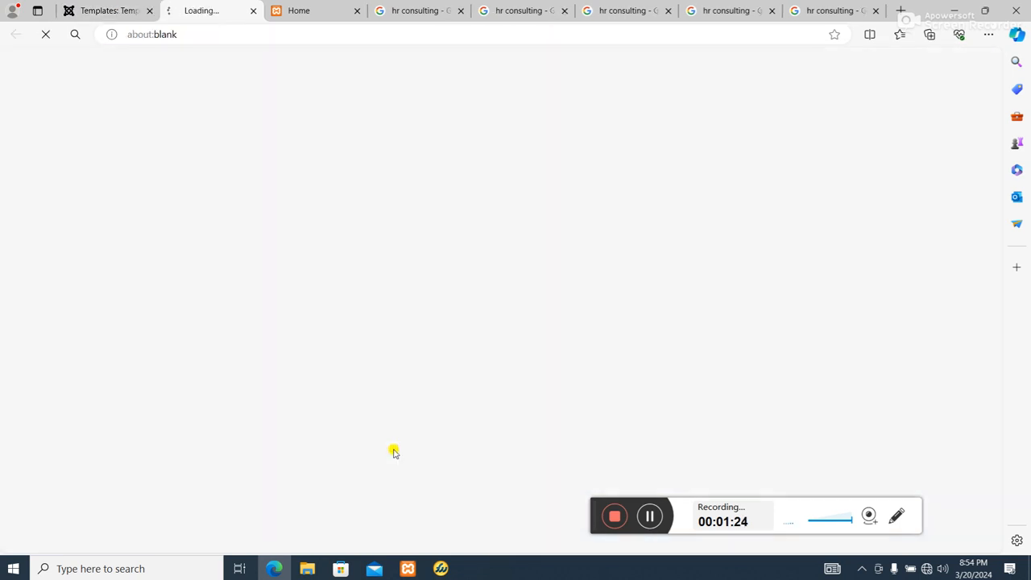
mouse_move(587, 186)
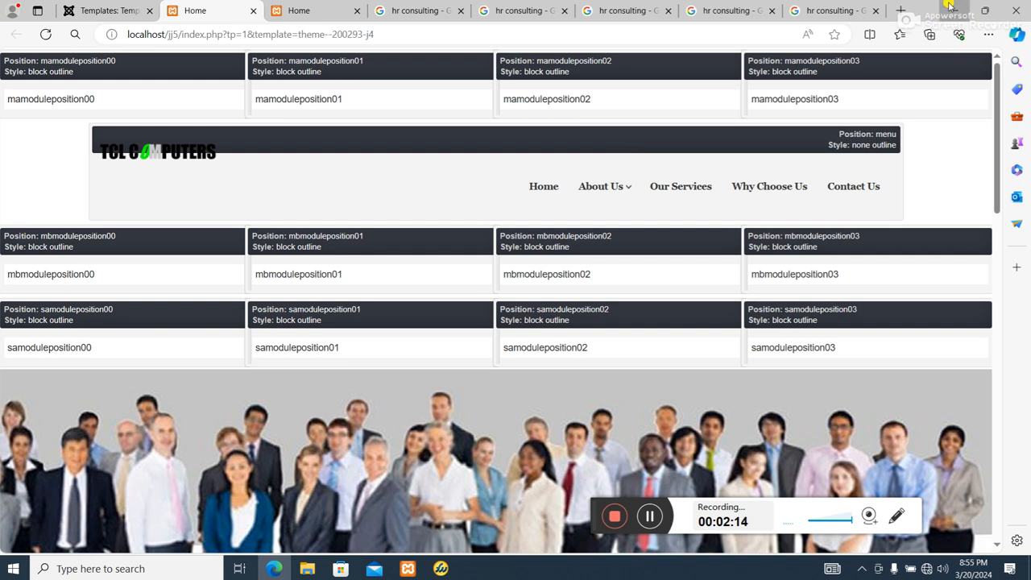
Return to the administrator and start a new Custom site module
left_click(954, 11)
left_click(269, 569)
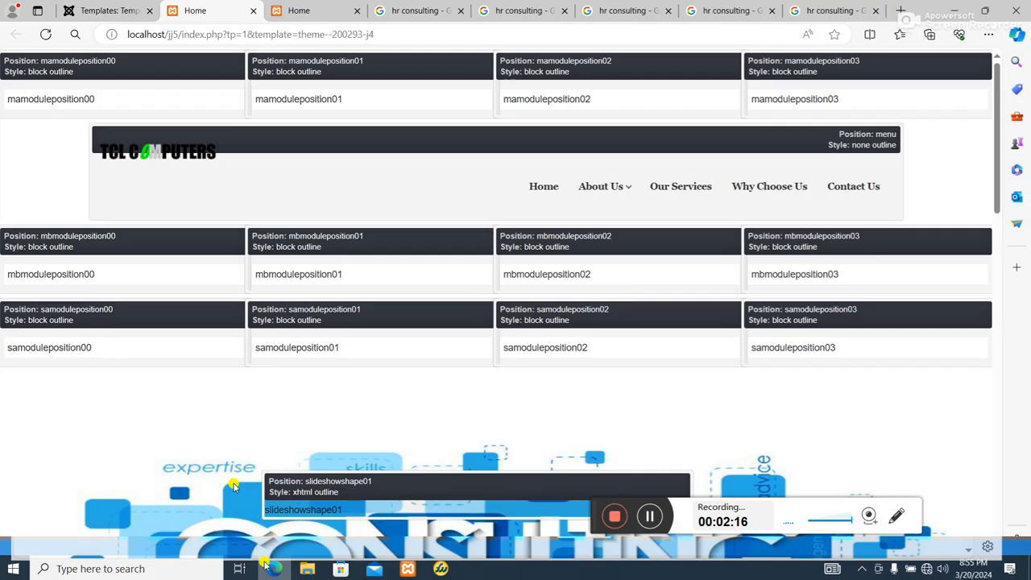
left_click(105, 10)
scroll(582, 381, "up", 1)
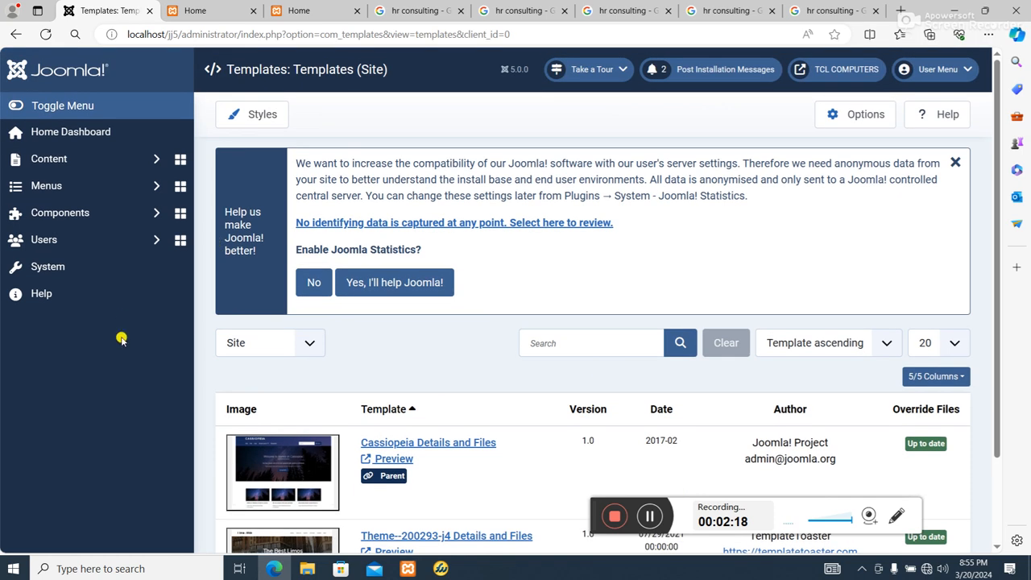
left_click(70, 266)
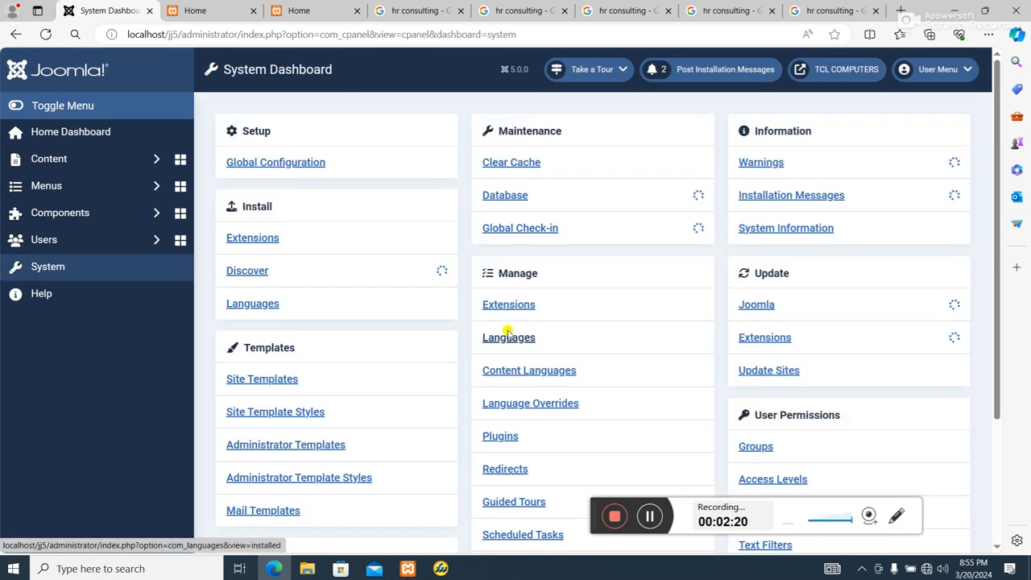
scroll(620, 371, "down", 5)
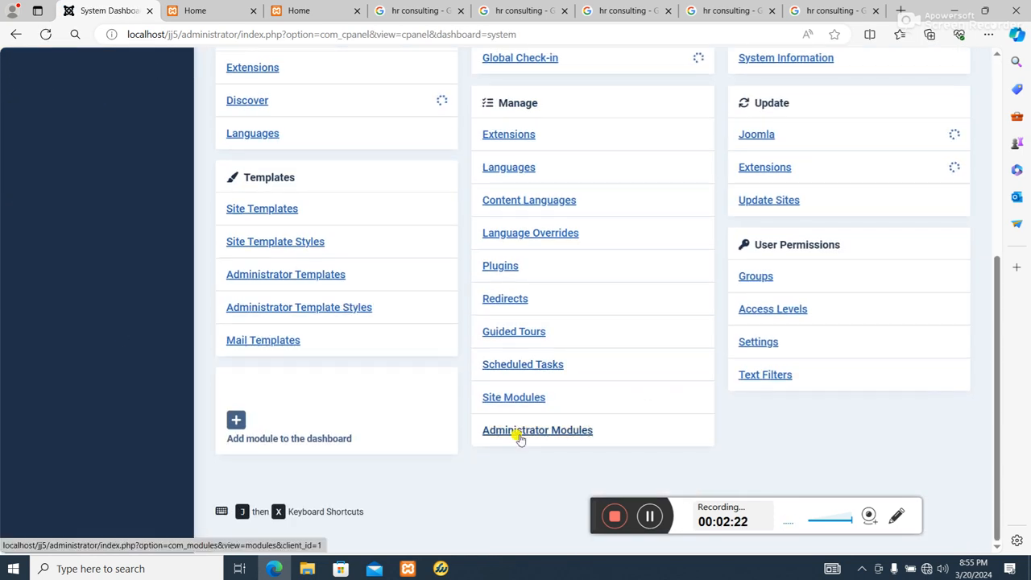
left_click(522, 397)
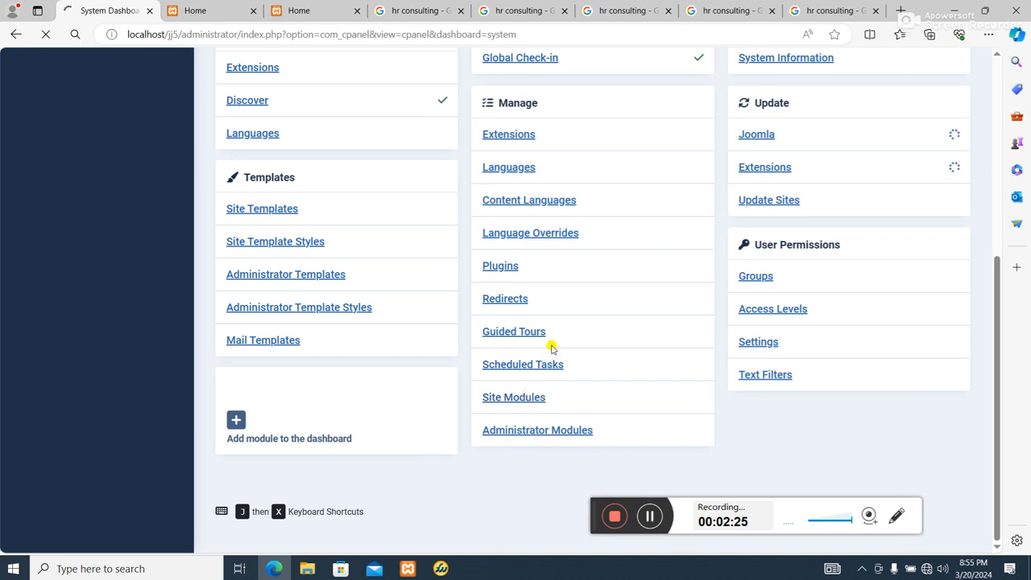
scroll(605, 281, "down", 3)
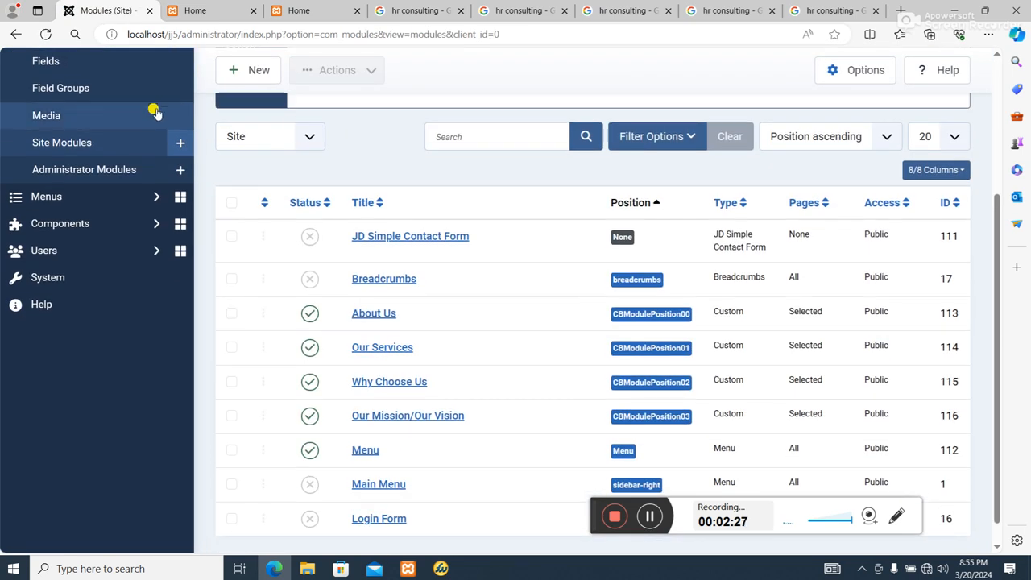
scroll(261, 186, "up", 3)
left_click(256, 114)
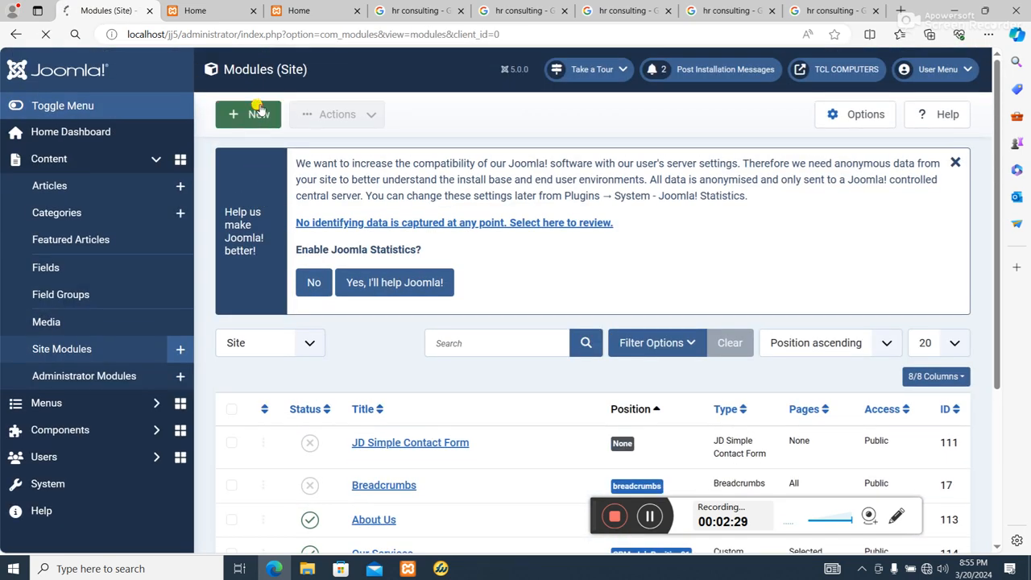
scroll(259, 113, "down", 4)
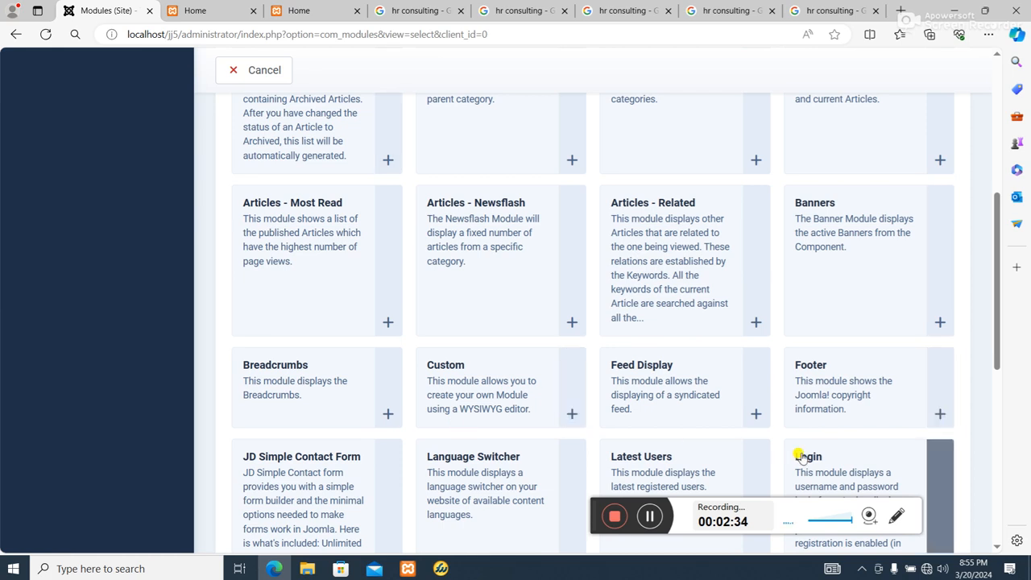
left_click(506, 373)
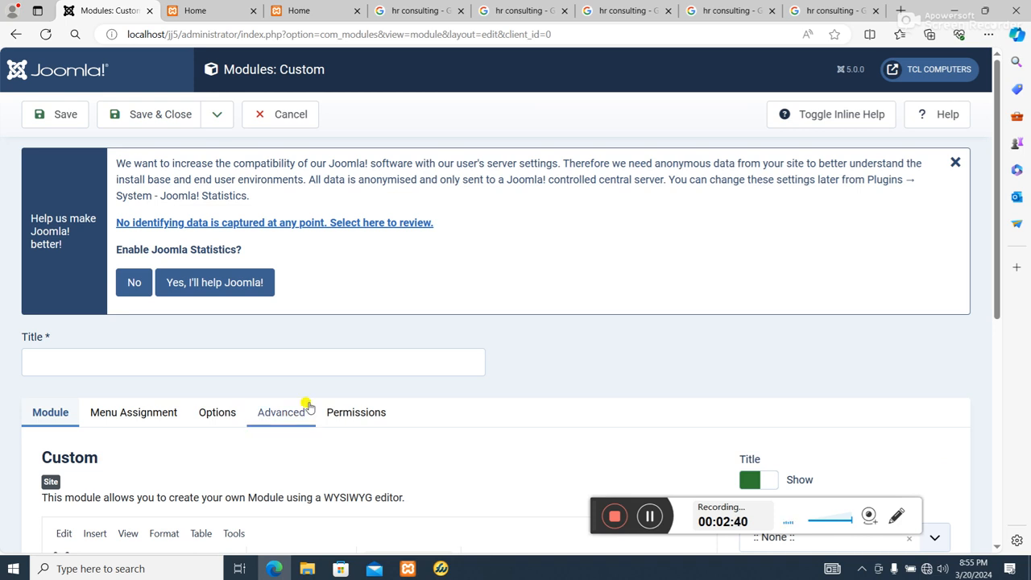
Title the new custom module "Phone /Email Contact"
left_click(265, 363)
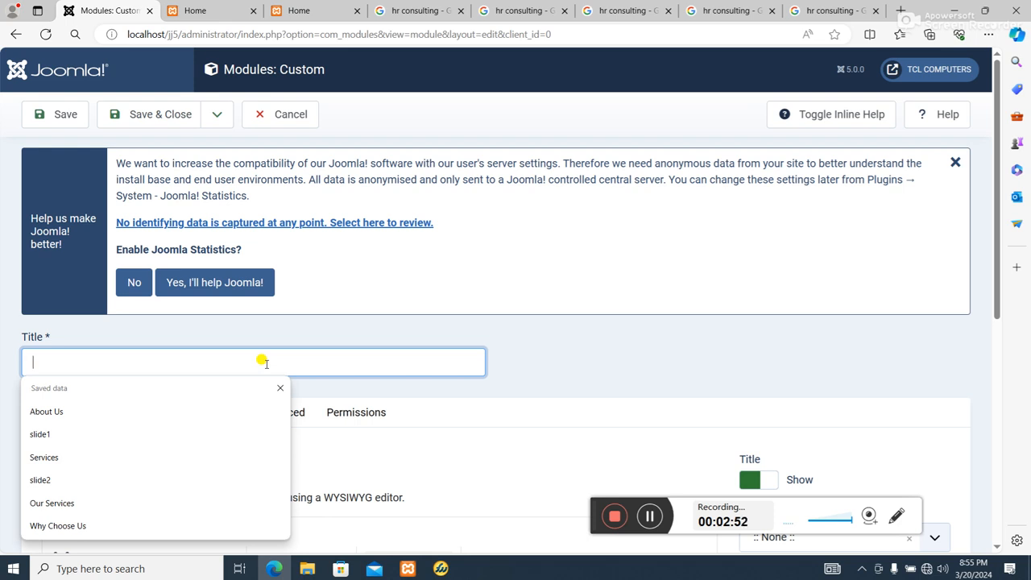
type("Phone /Email Co")
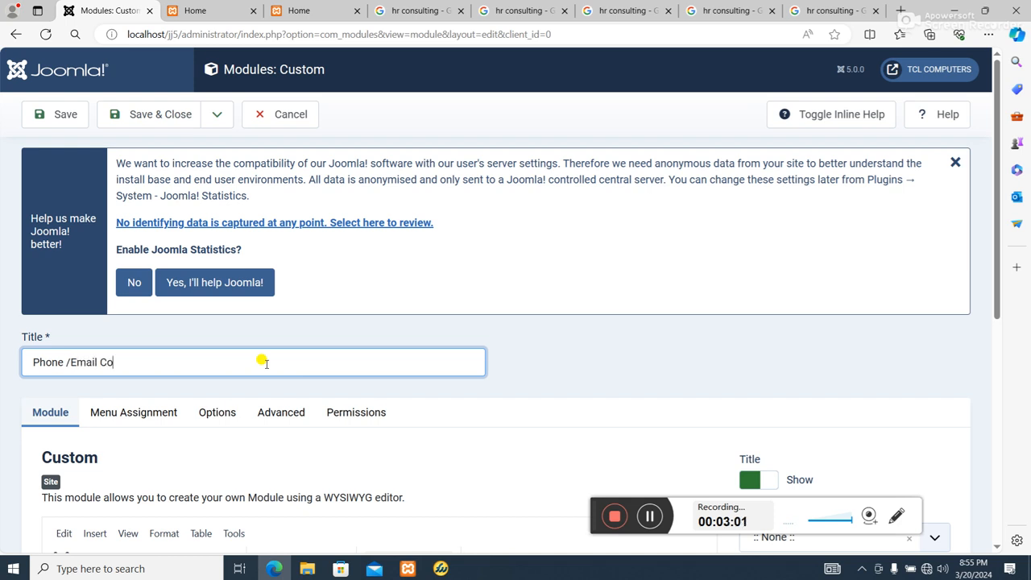
type("ntact")
Assign the module to the MAModulePosition00 position
scroll(524, 282, "down", 3)
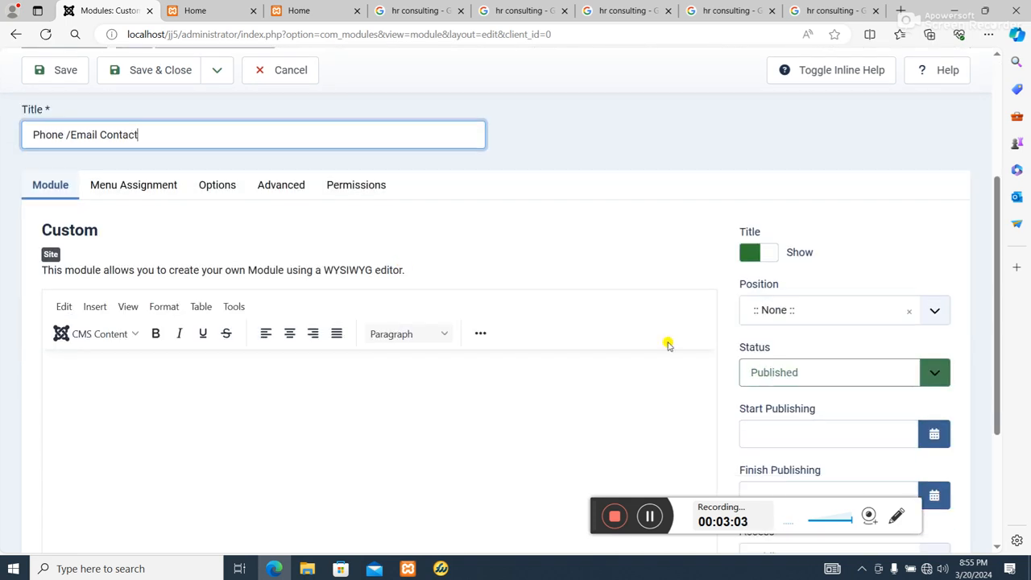
left_click(854, 313)
scroll(901, 216, "down", 7)
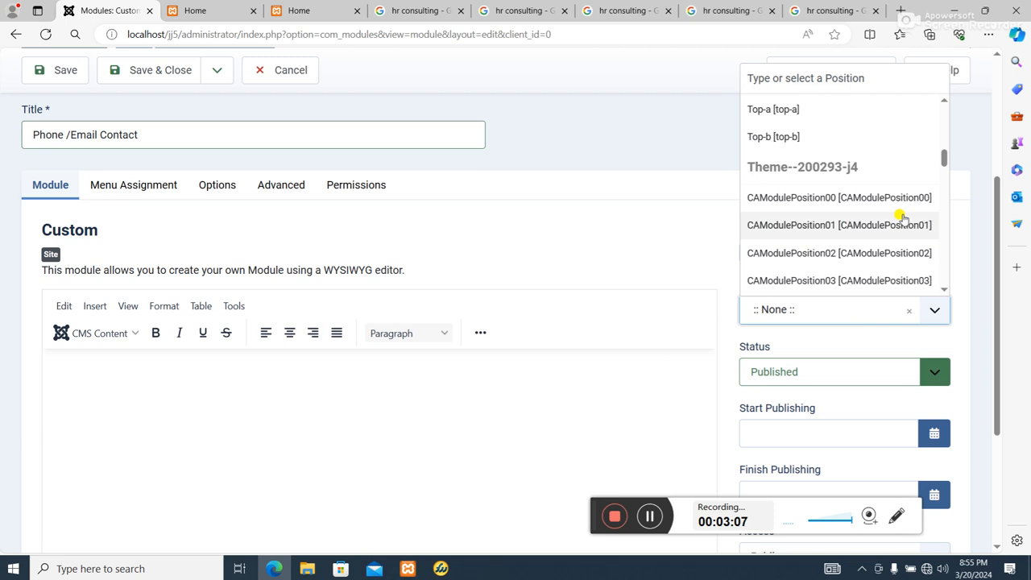
scroll(894, 217, "down", 3)
scroll(879, 223, "down", 4)
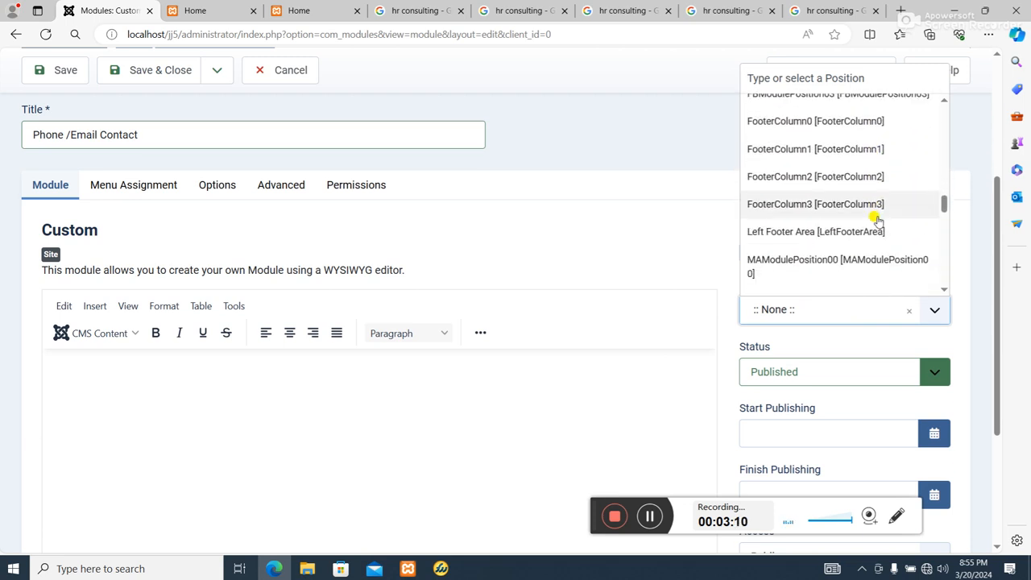
left_click(877, 264)
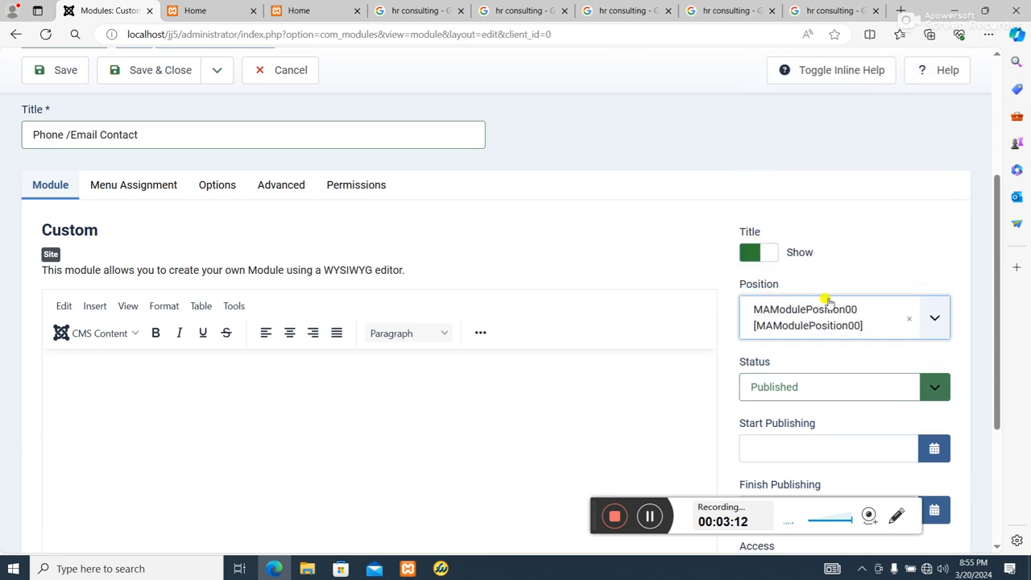
Enter the contact phone number and e-mail address as the module content, with a "Phone:" label before the number
left_click(126, 383)
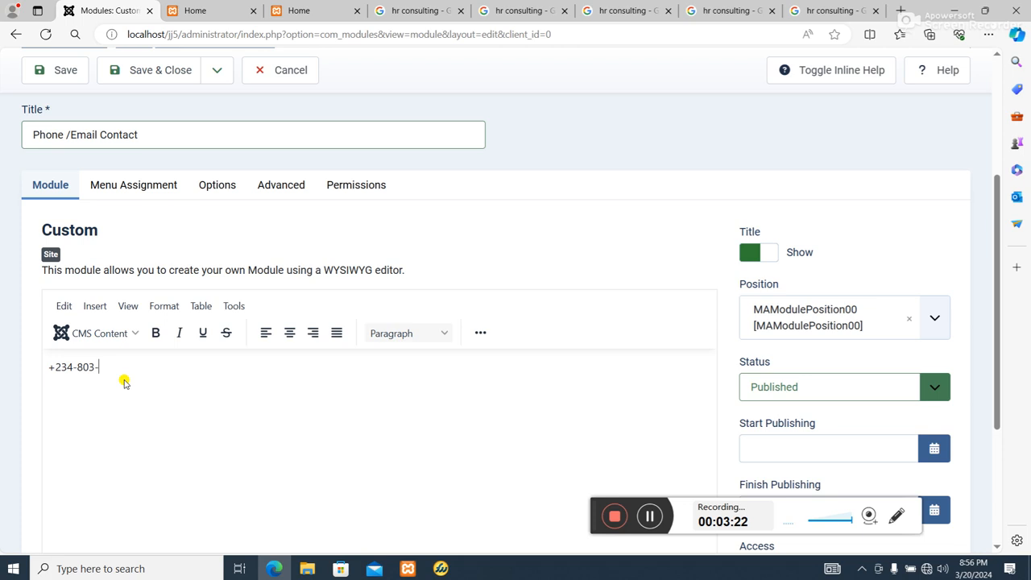
type("42")
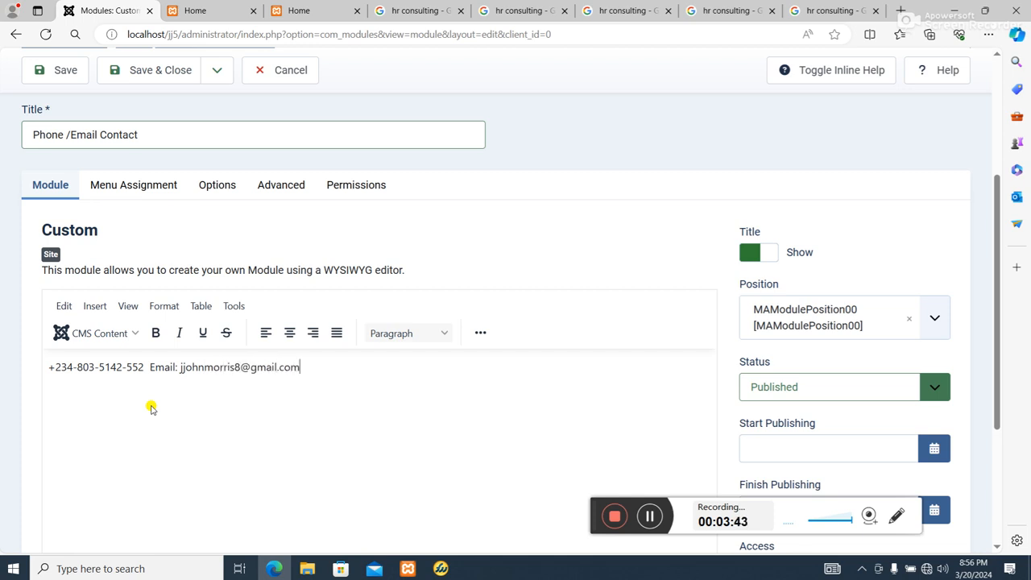
left_click(50, 368)
type("Phone:")
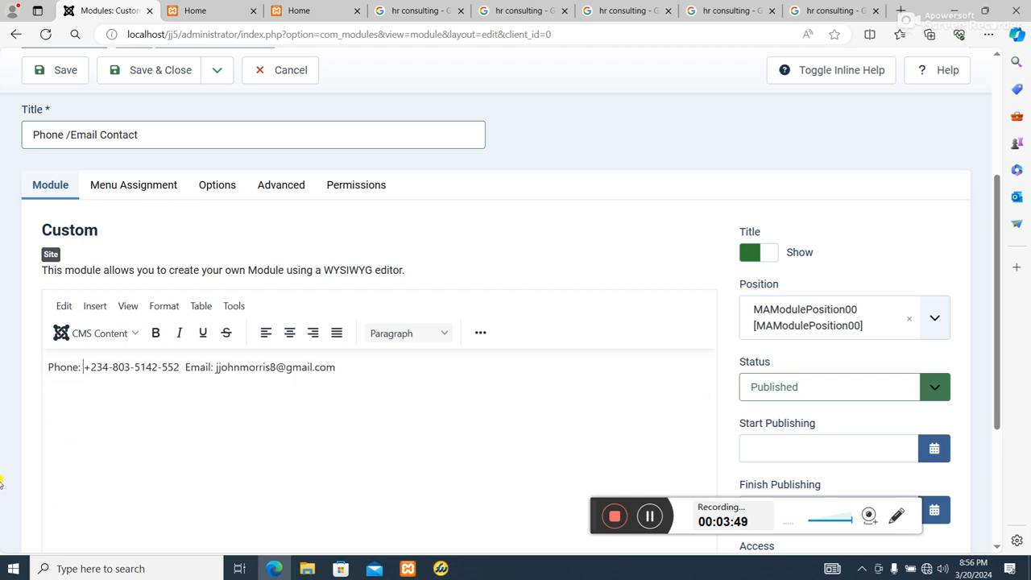
Save and close the new module
scroll(166, 322, "up", 3)
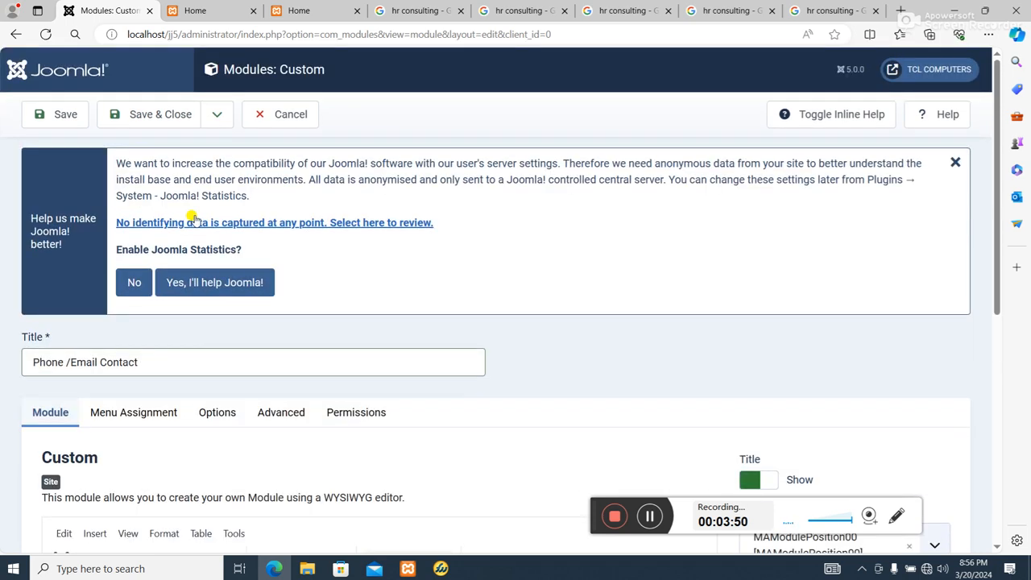
left_click(160, 114)
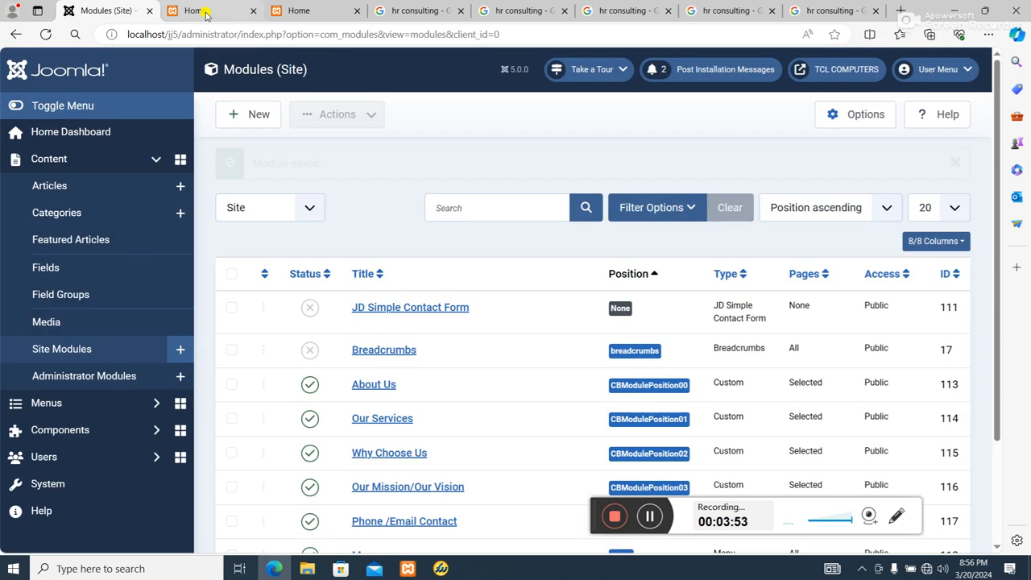
Reload the front-end home page and review the new contact module at the top
left_click(201, 11)
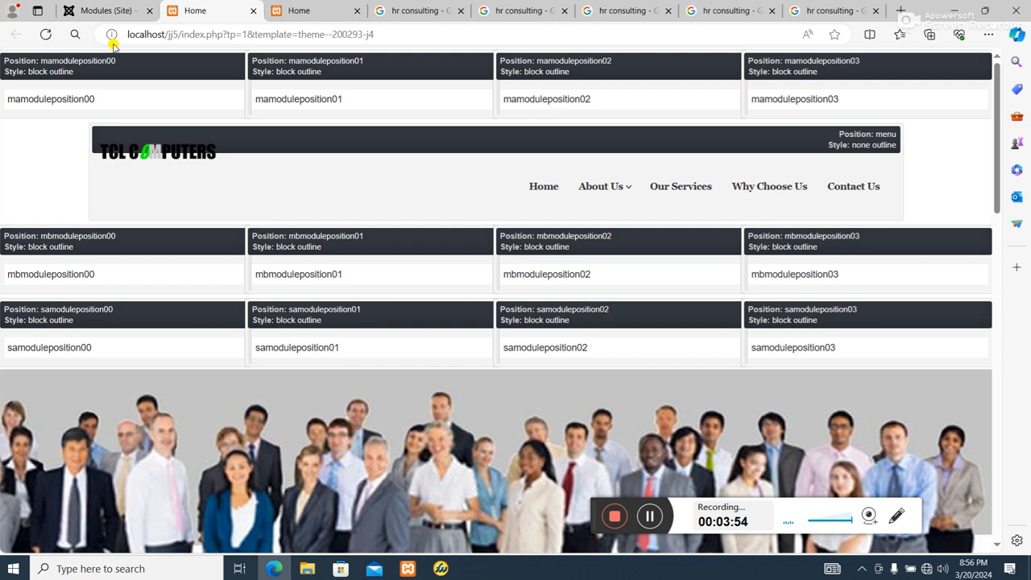
left_click(309, 15)
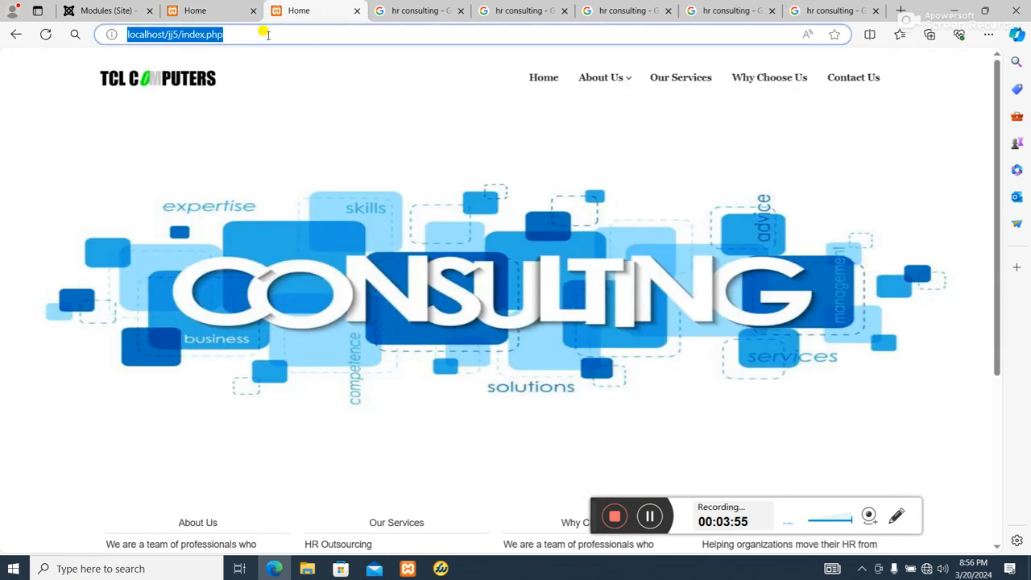
left_click(46, 34)
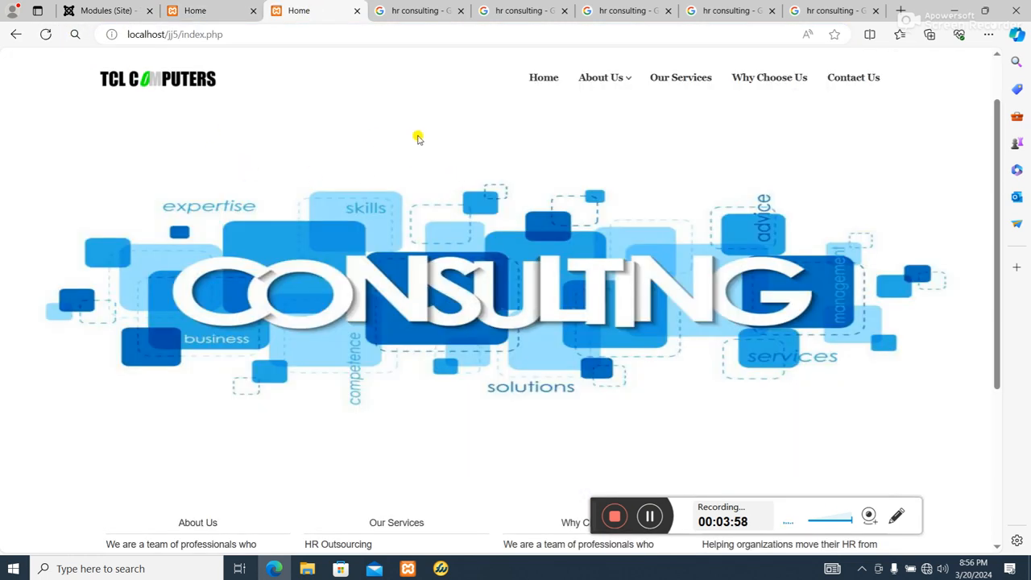
scroll(278, 90, "down", 1)
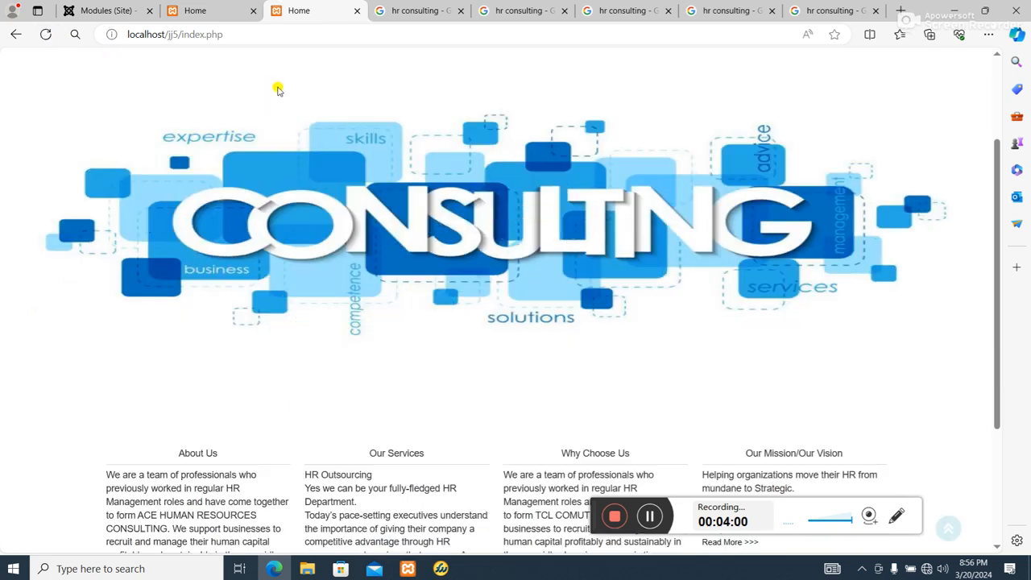
scroll(172, 85, "up", 2)
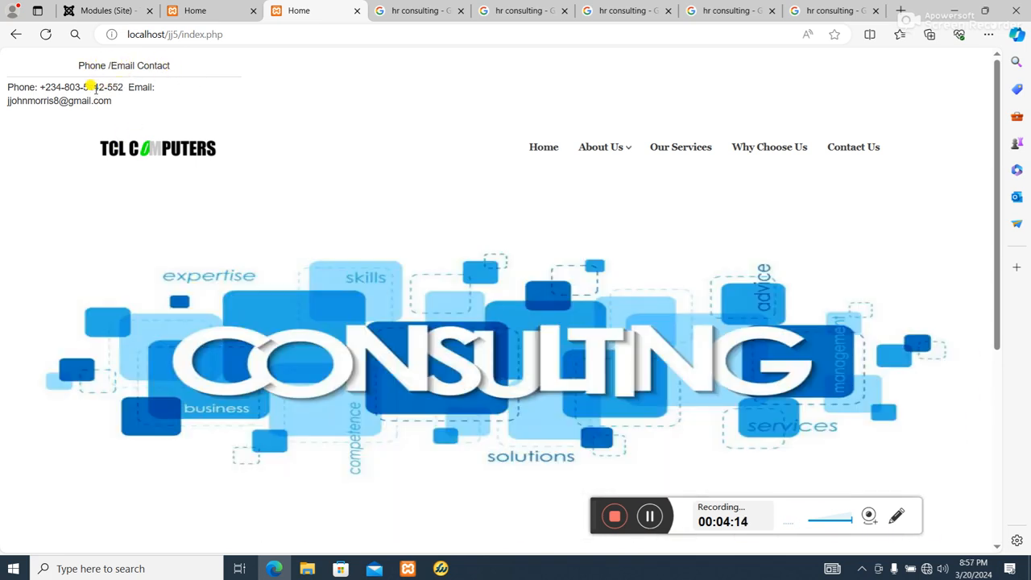
Reopen the Phone /Email Contact module from the site module list and hide its title
left_click(201, 13)
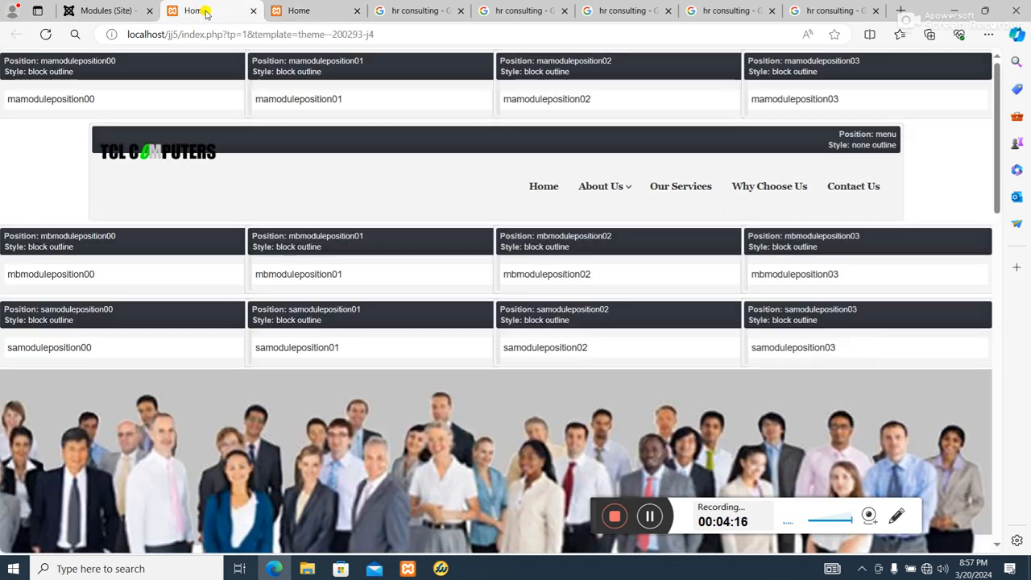
left_click(97, 13)
scroll(387, 451, "down", 4)
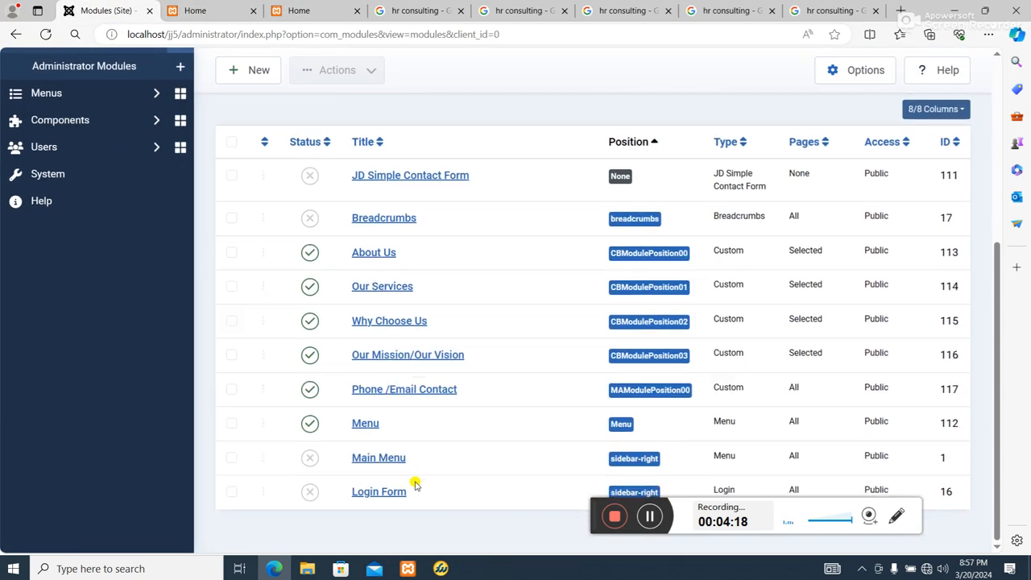
scroll(415, 483, "up", 4)
scroll(412, 490, "down", 4)
left_click(406, 392)
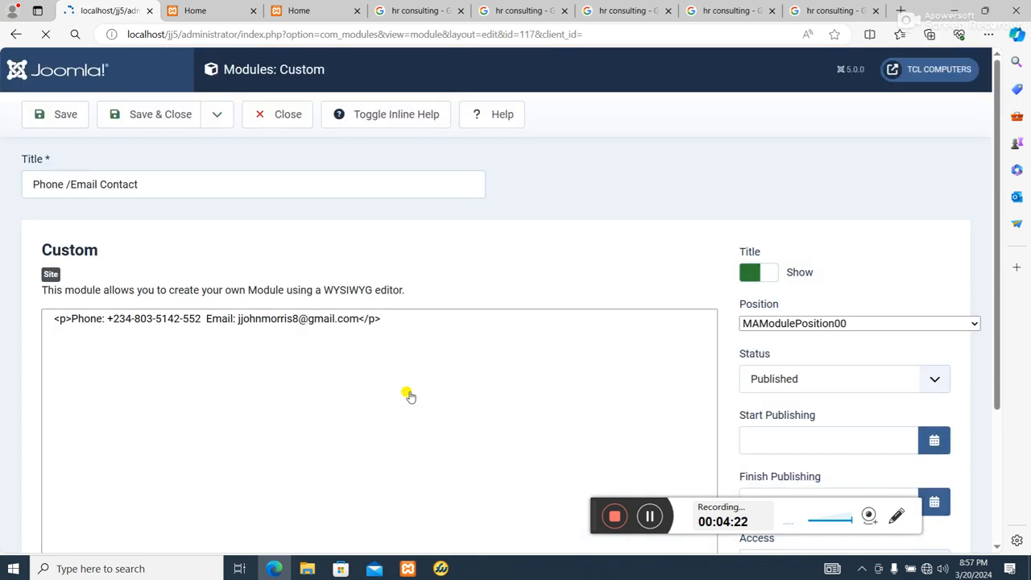
scroll(795, 338, "down", 1)
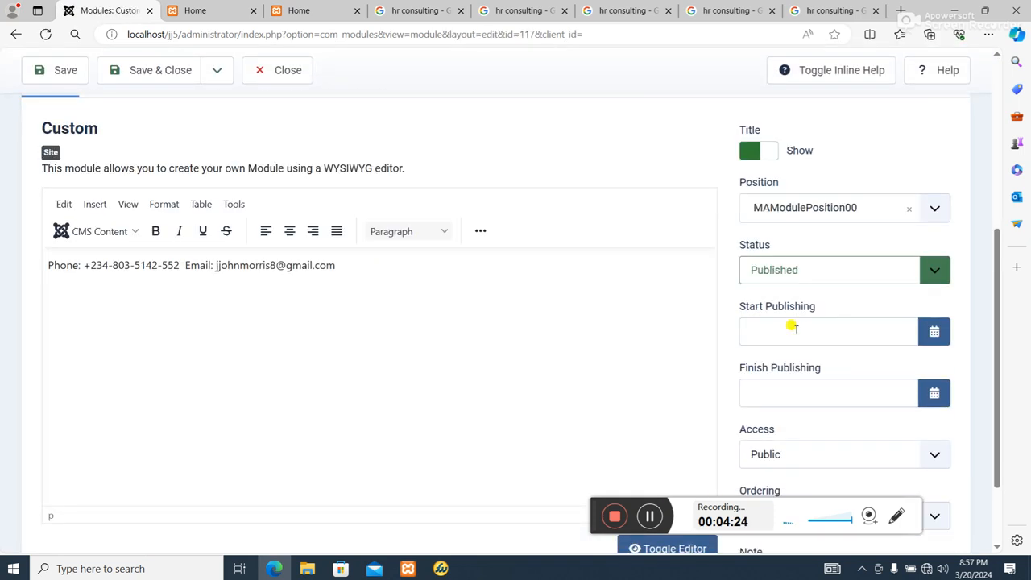
left_click(750, 150)
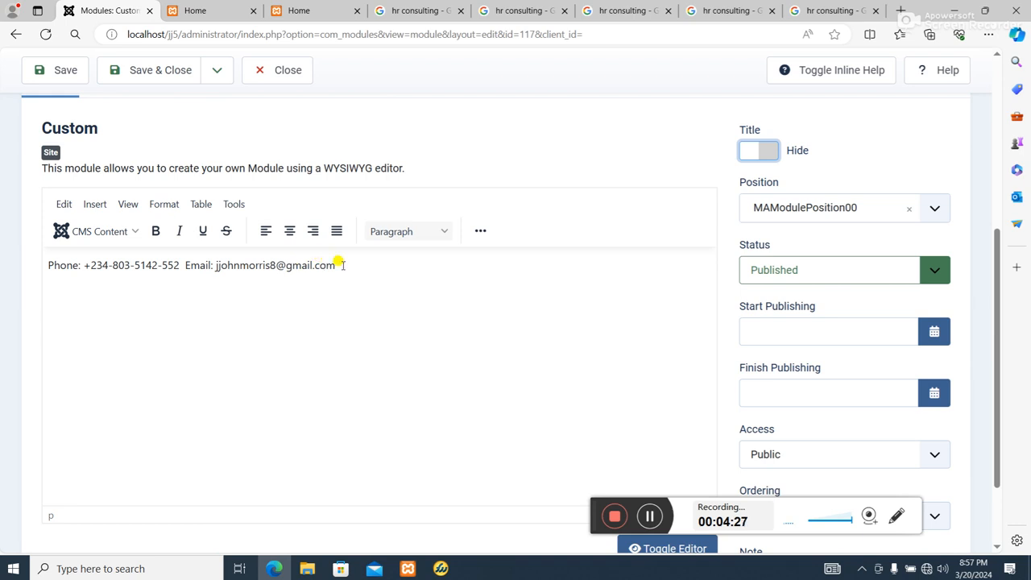
Delete the e-mail address text from the module content
left_click_drag(337, 266, 199, 259)
right_click(208, 267)
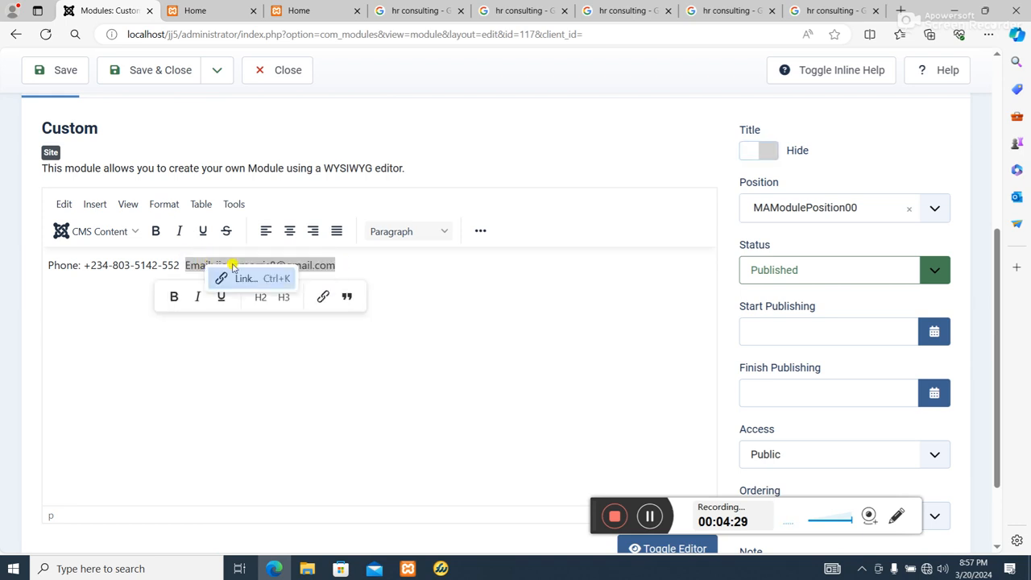
left_click(198, 266)
left_click_drag(337, 265, 184, 258)
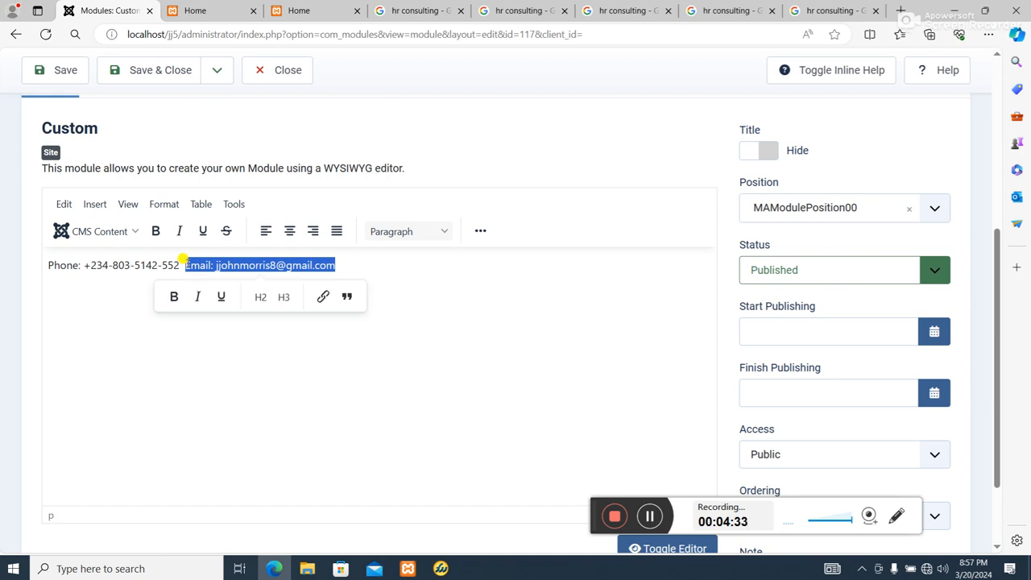
key("BackSpace")
Rename the module title to "Phone" and save the module
scroll(337, 307, "up", 3)
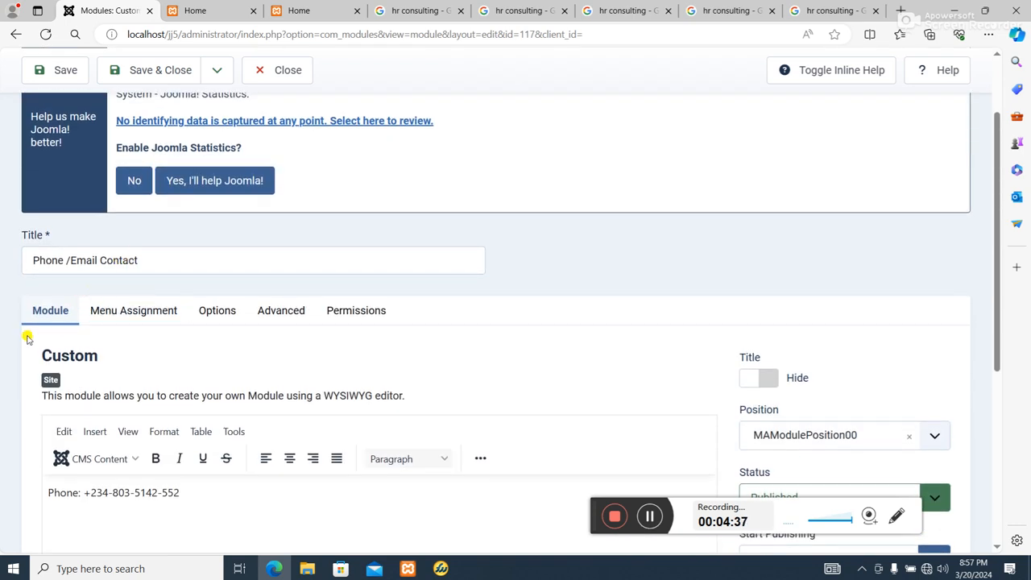
left_click(139, 261)
key("BackSpace")
key("BackSpace")
key("BackSpace")
key("BackSpace")
key("BackSpace")
key("BackSpace")
key("BackSpace")
key("BackSpace")
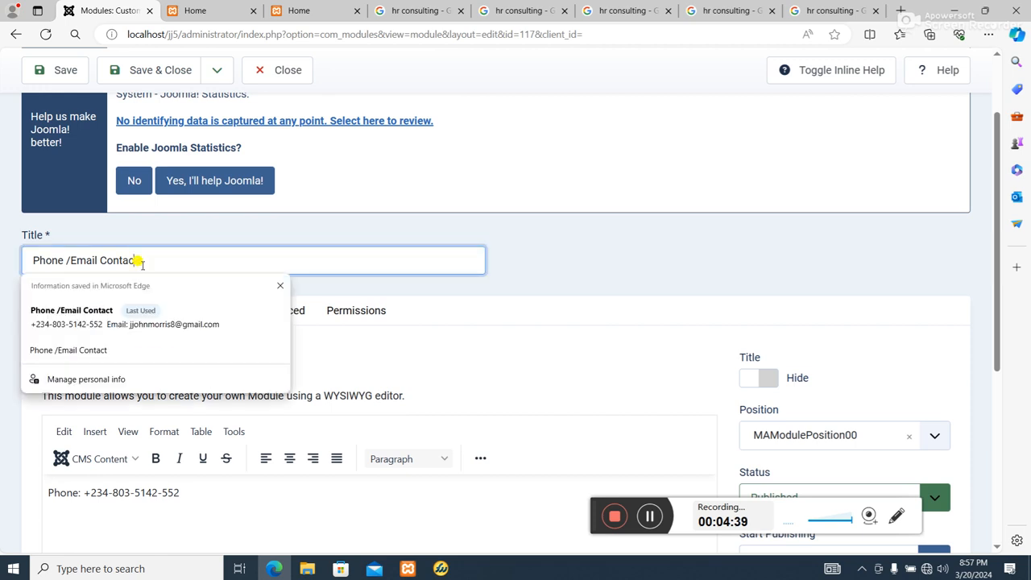
key("BackSpace")
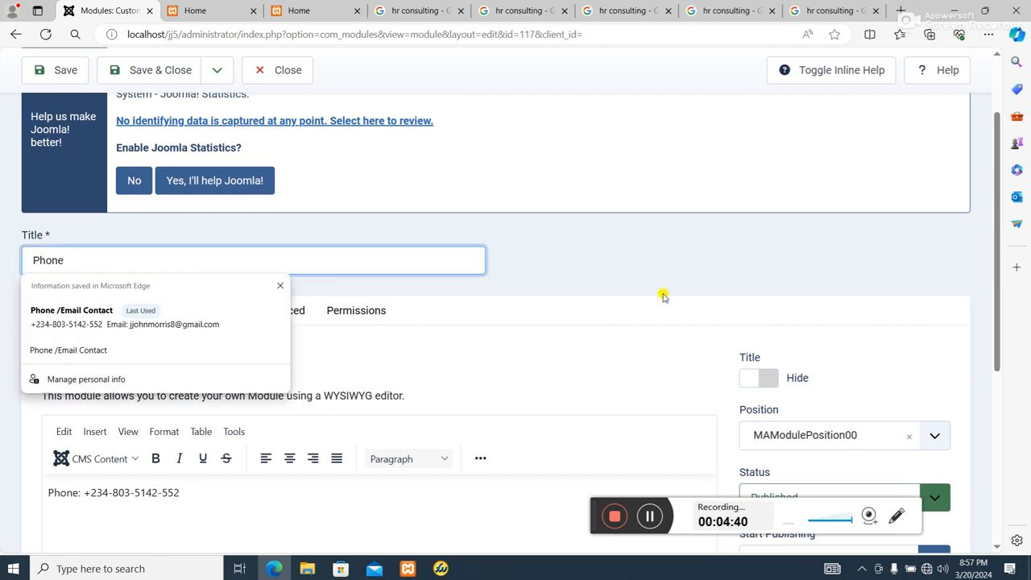
scroll(3, 253, "up", 2)
left_click(65, 114)
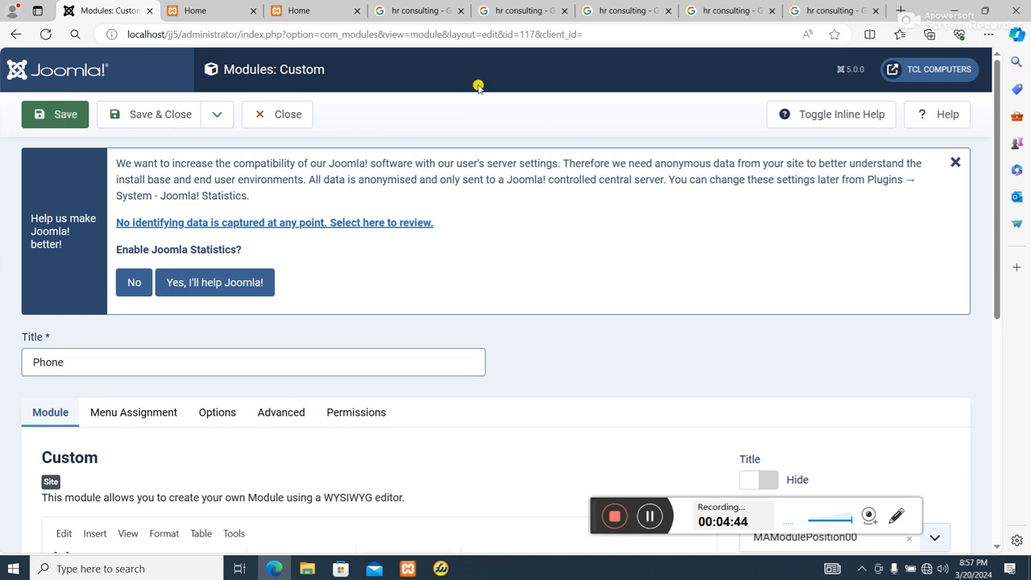
left_click(66, 115)
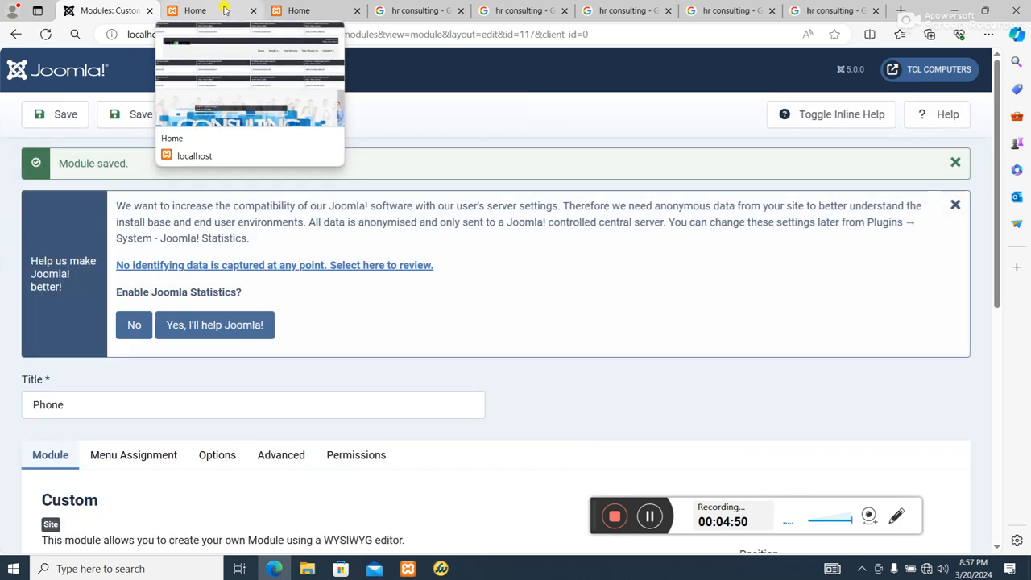
Reload the front-end home page to check the updated module
left_click(226, 9)
left_click(318, 16)
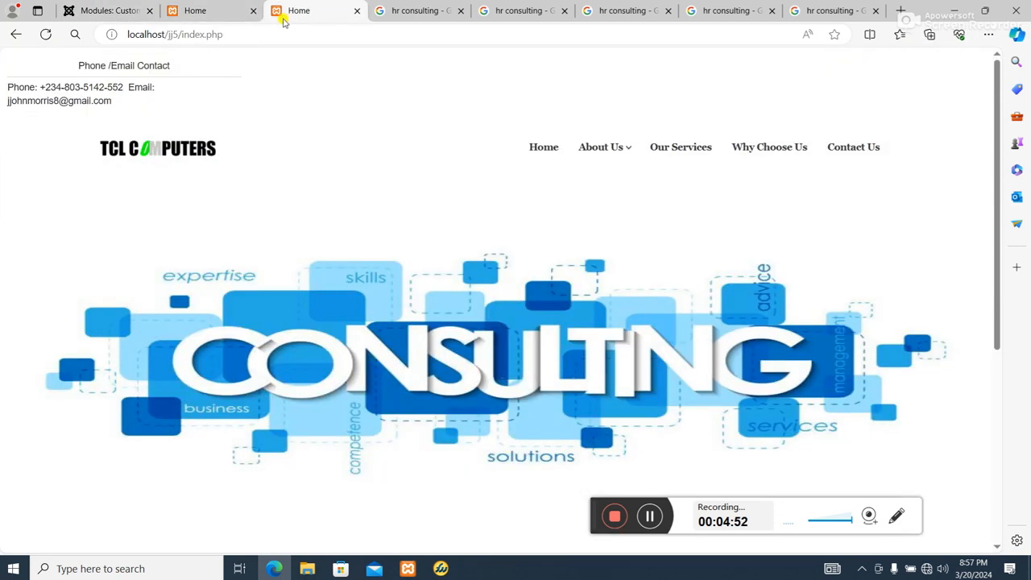
left_click(46, 36)
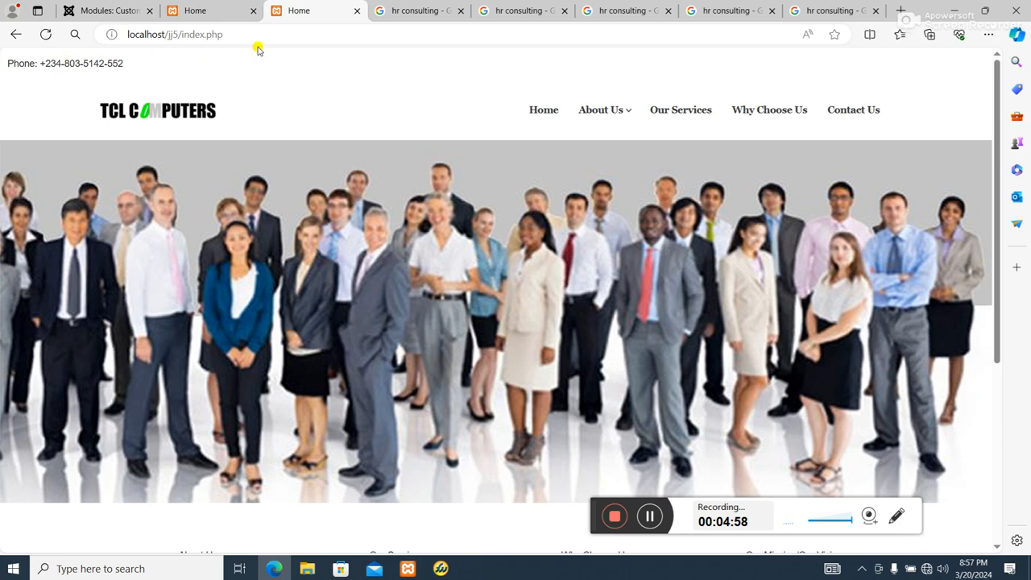
Remove the "Phone:" label from the module content in the administrator
left_click(214, 11)
left_click(103, 10)
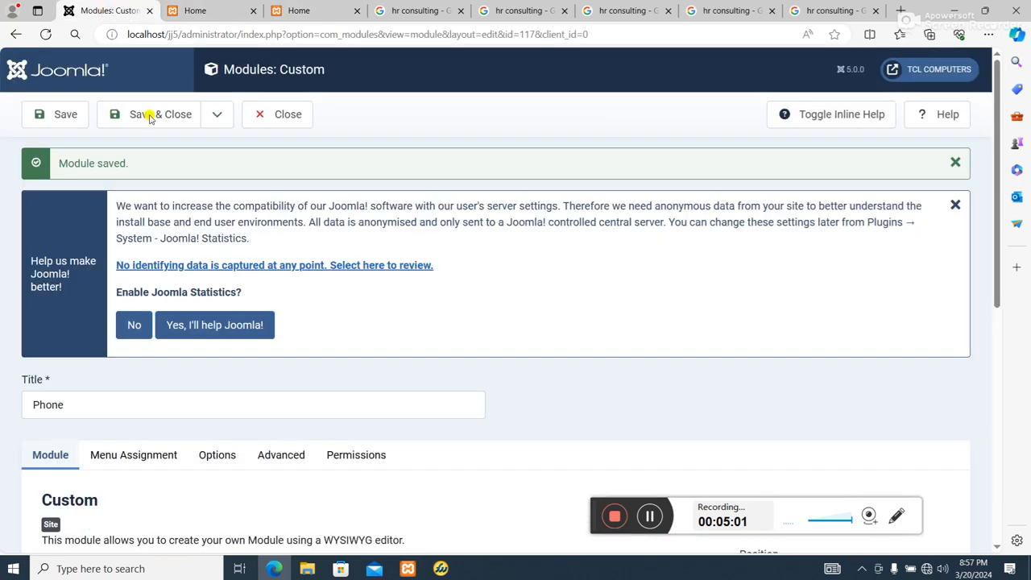
scroll(242, 338, "down", 4)
left_click(83, 334)
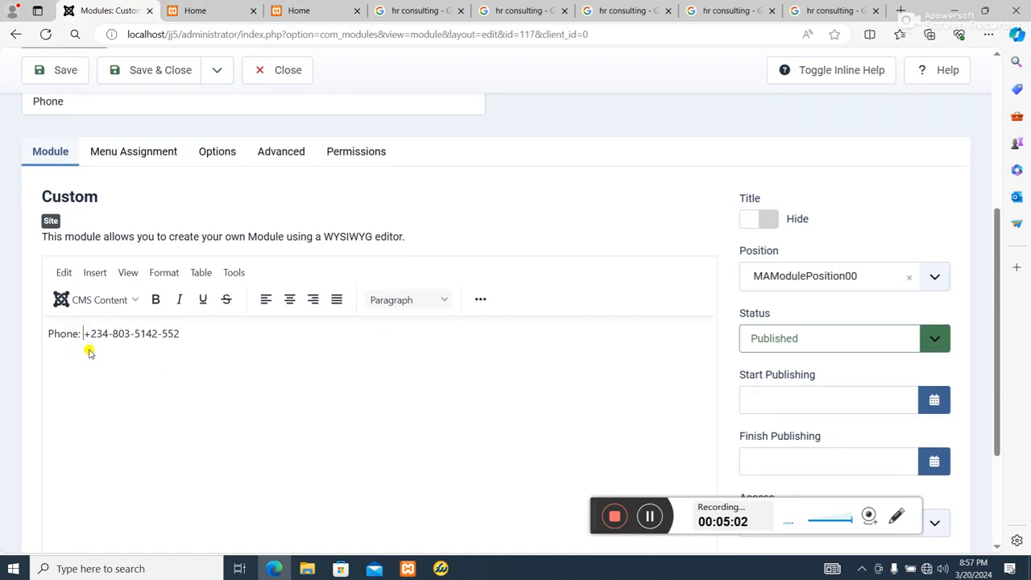
key("BackSpace")
key("BackSpace")
key("BackSpace")
key("BackSpace")
key("BackSpace")
key("BackSpace")
key("BackSpace")
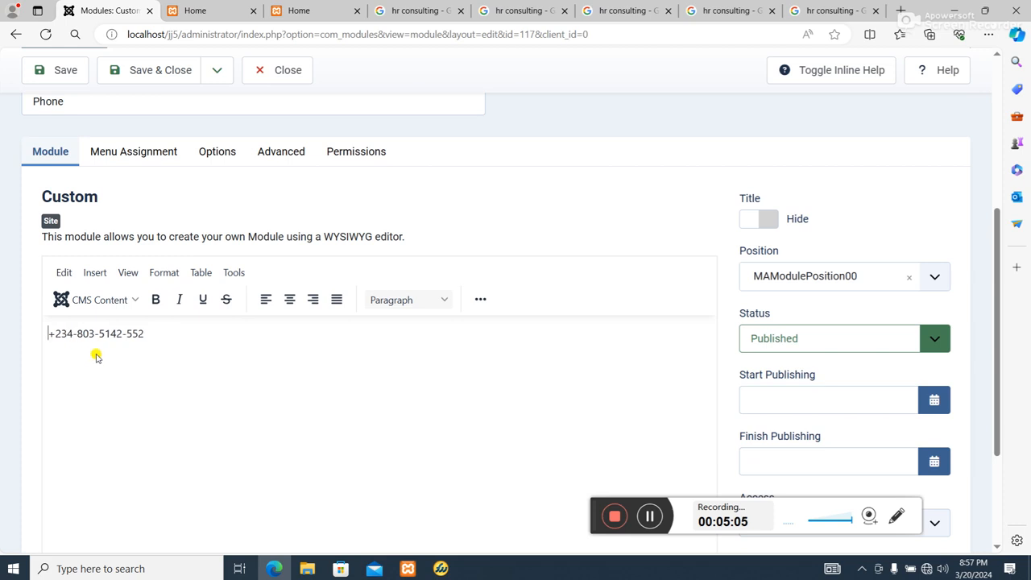
Save the module and switch to the template position preview
scroll(334, 346, "up", 3)
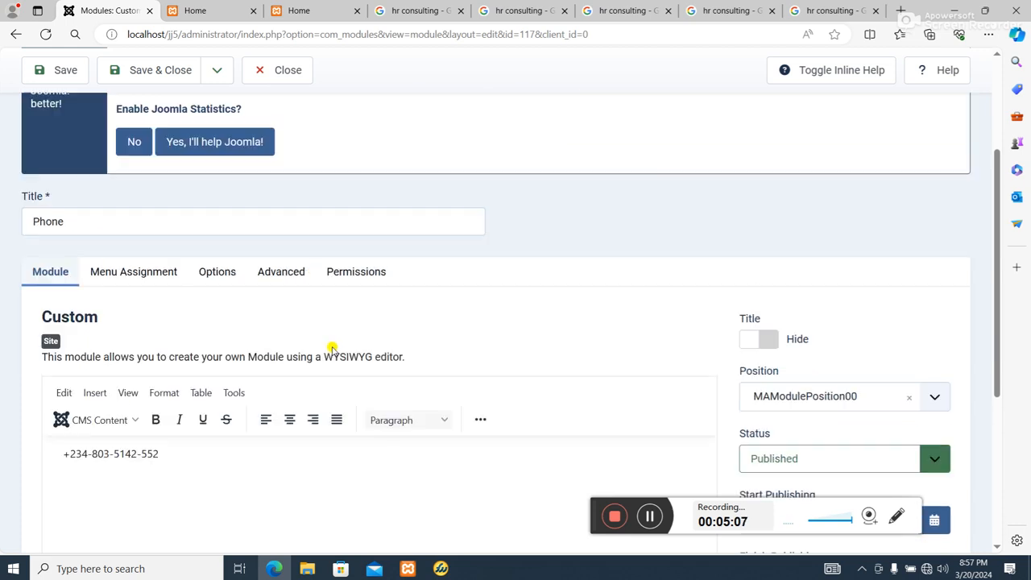
left_click(69, 66)
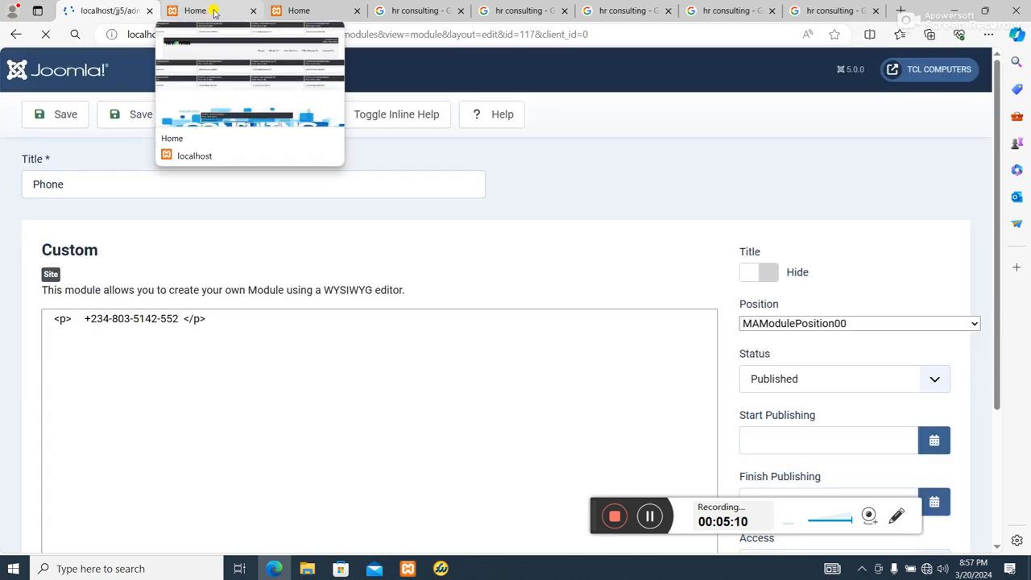
left_click(209, 10)
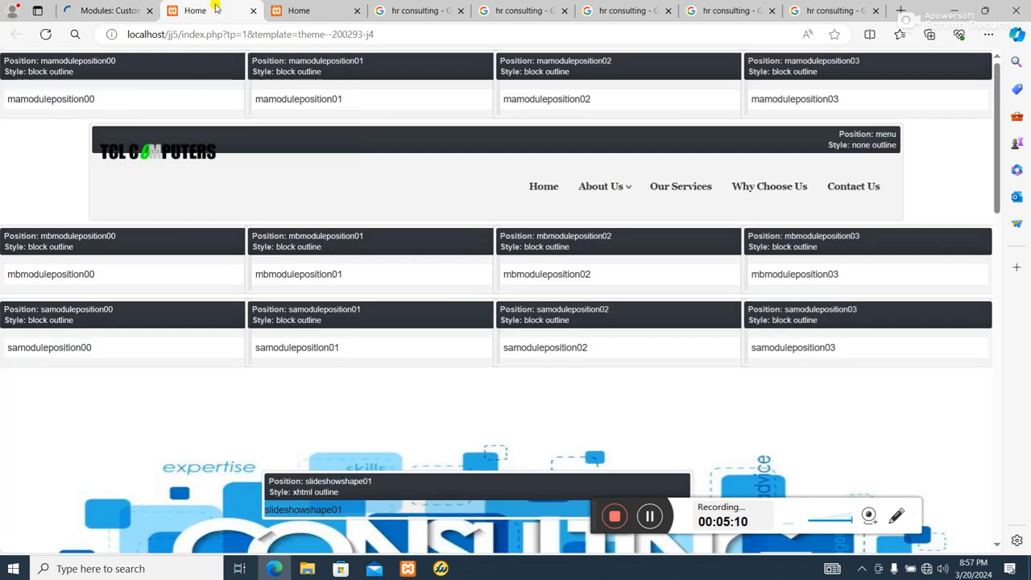
Check the front-end home page showing the phone module, and return to the module editor
left_click(297, 13)
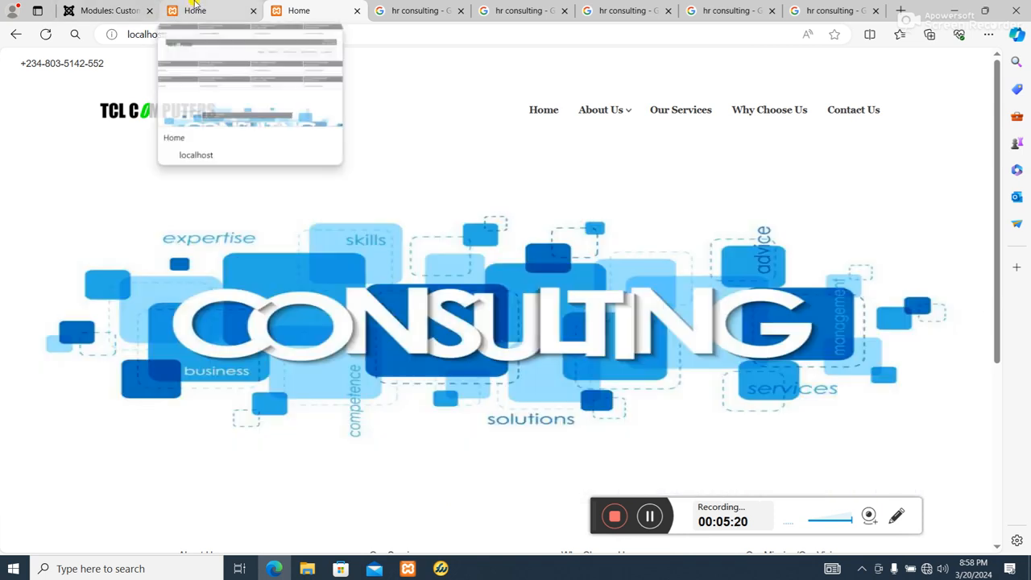
left_click(110, 8)
scroll(325, 354, "down", 3)
scroll(154, 150, "up", 3)
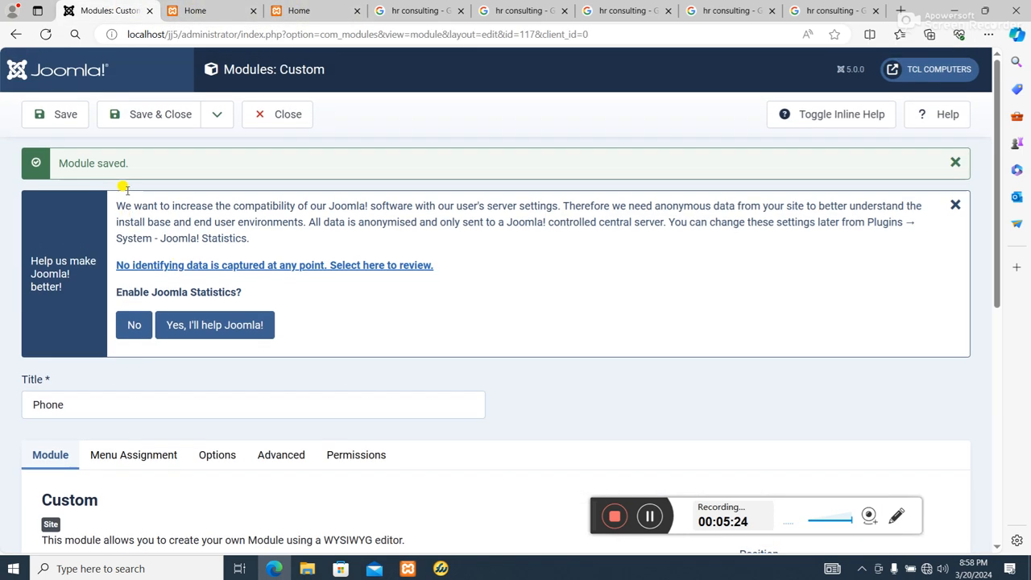
Save and close the Phone module and review its position in the site modules list
left_click(145, 111)
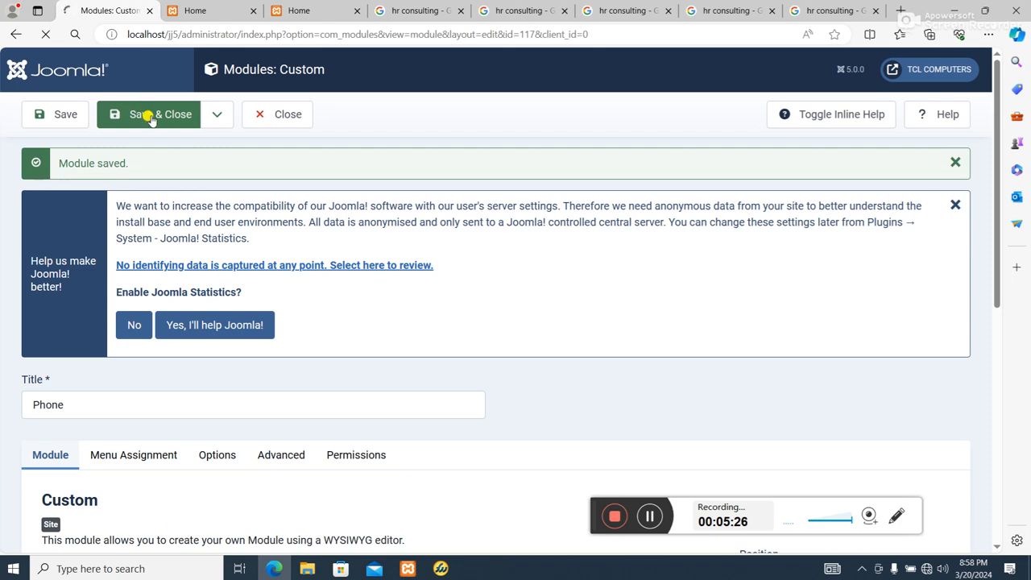
scroll(516, 438, "down", 5)
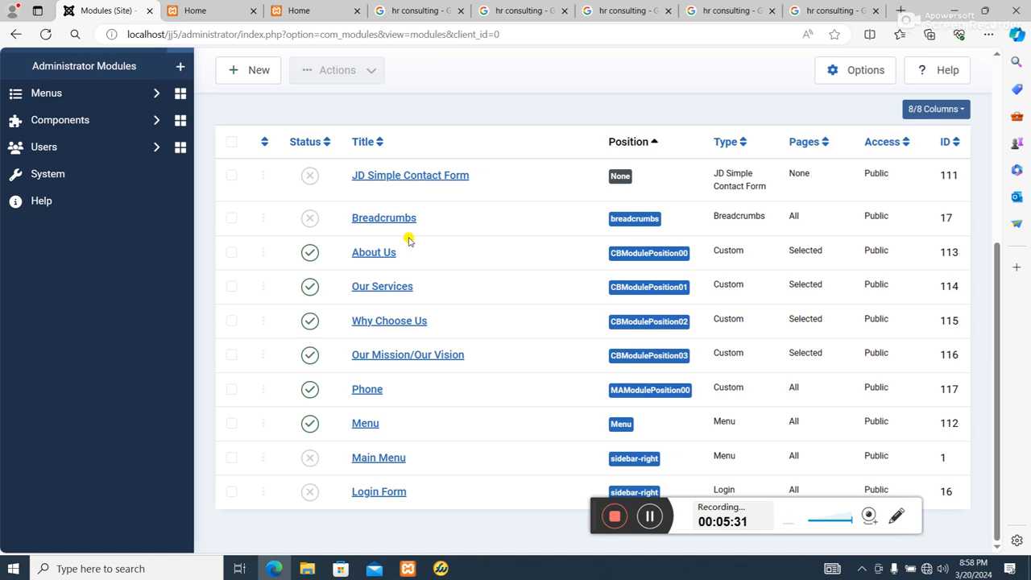
scroll(409, 240, "up", 3)
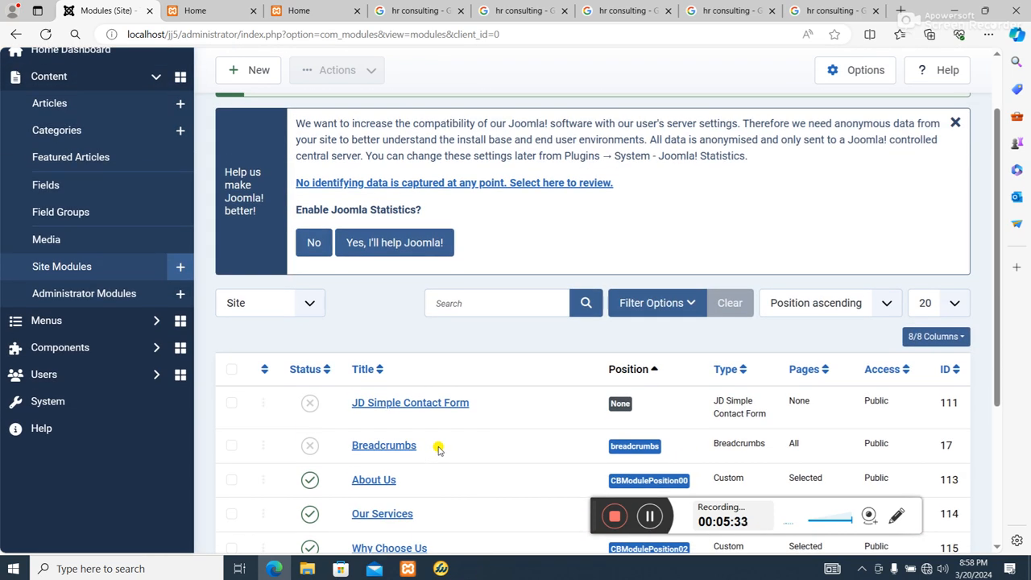
scroll(439, 448, "down", 3)
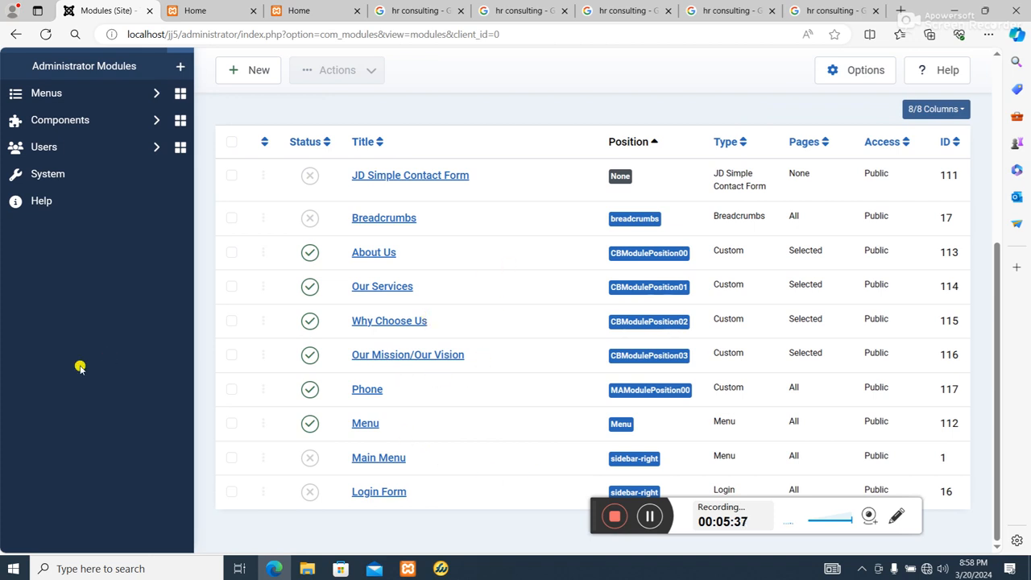
scroll(481, 282, "up", 3)
scroll(479, 286, "down", 3)
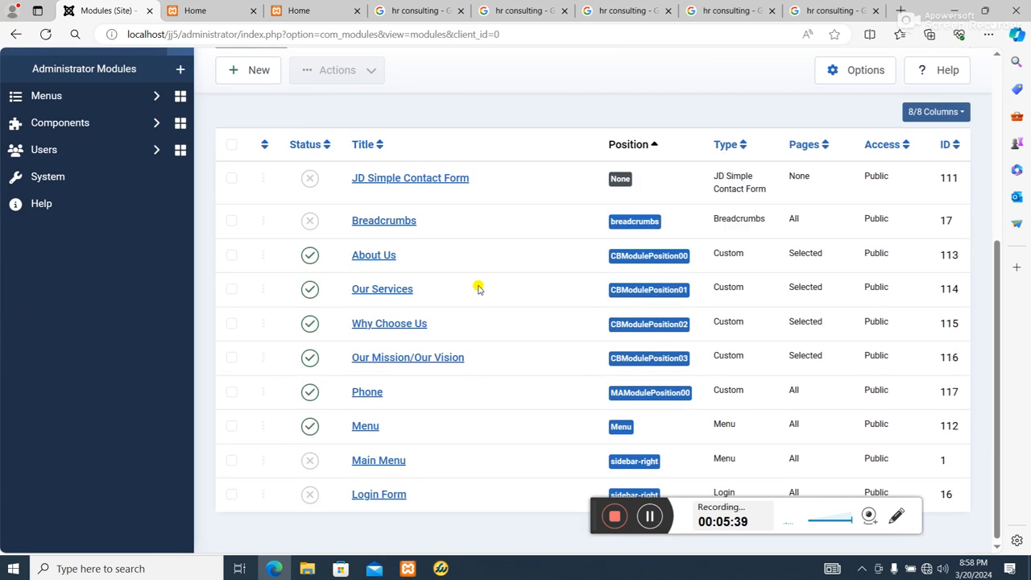
scroll(363, 354, "up", 2)
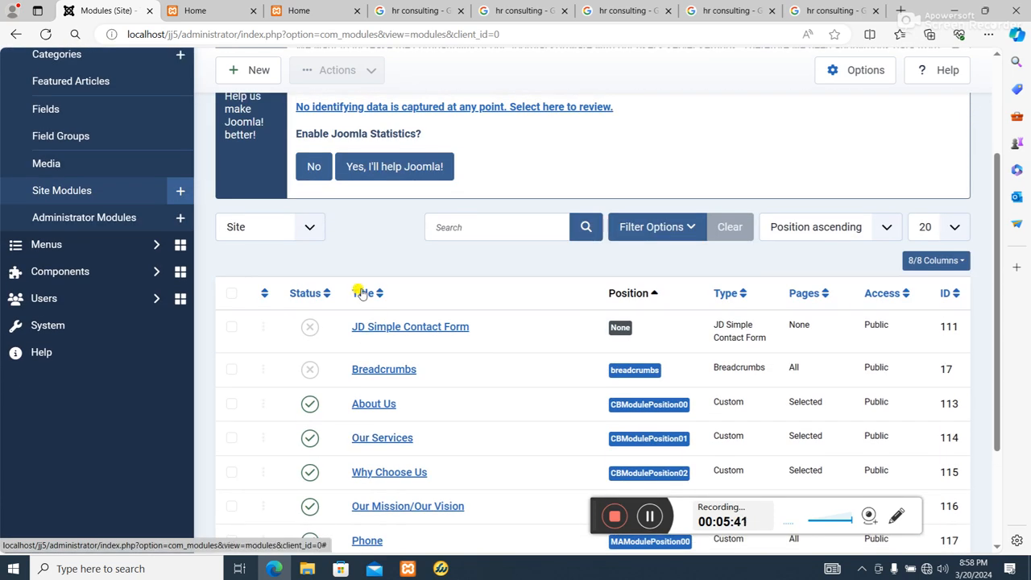
scroll(362, 293, "down", 2)
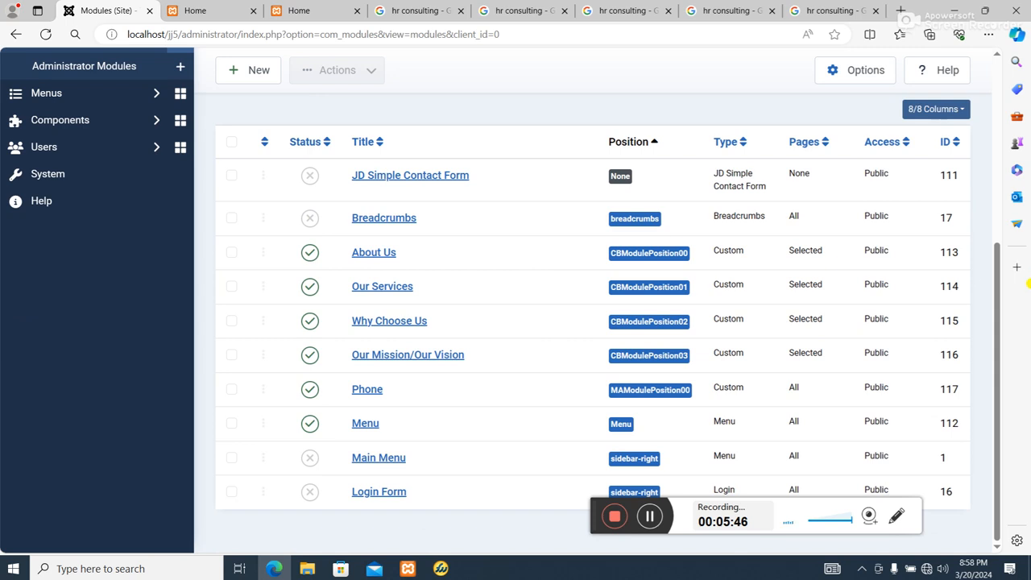
scroll(996, 311, "up", 4)
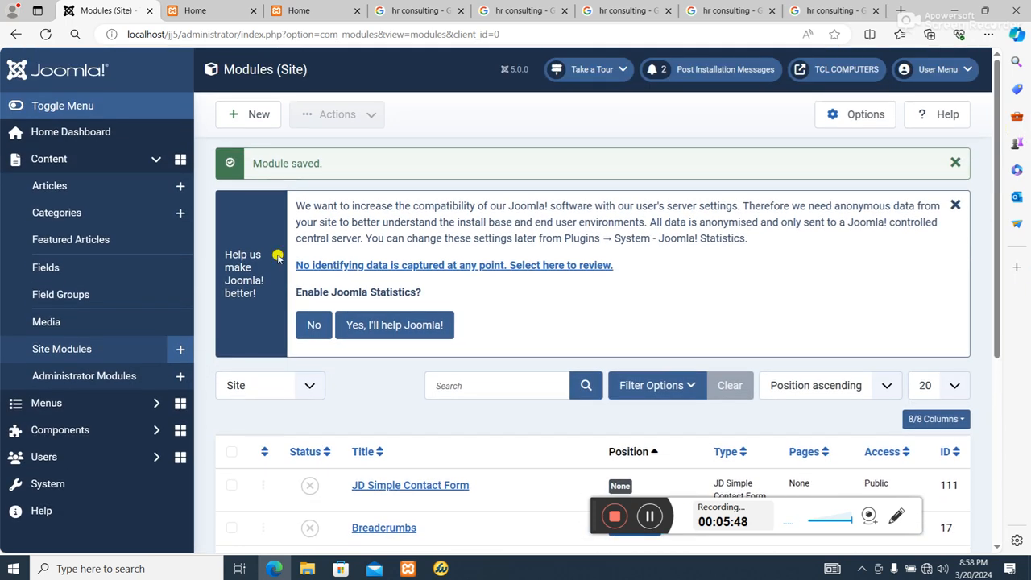
Create a new Custom site module titled "Email"
left_click(256, 110)
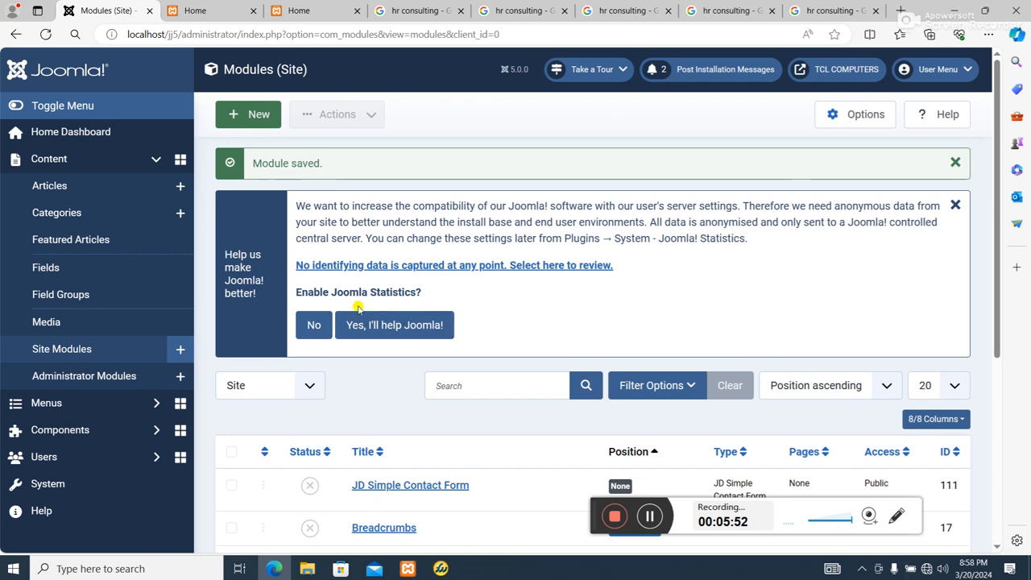
left_click(260, 117)
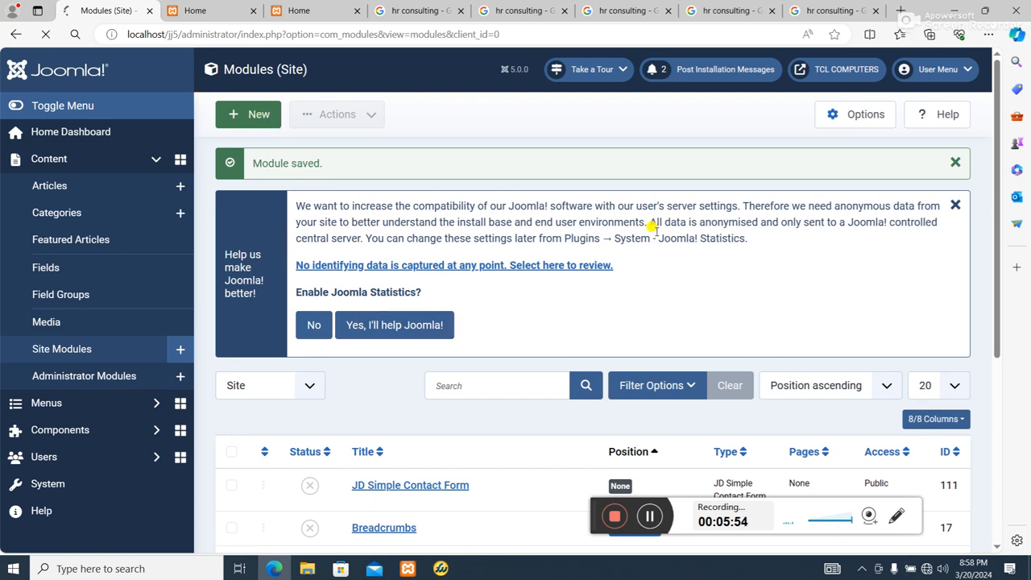
scroll(628, 330, "down", 2)
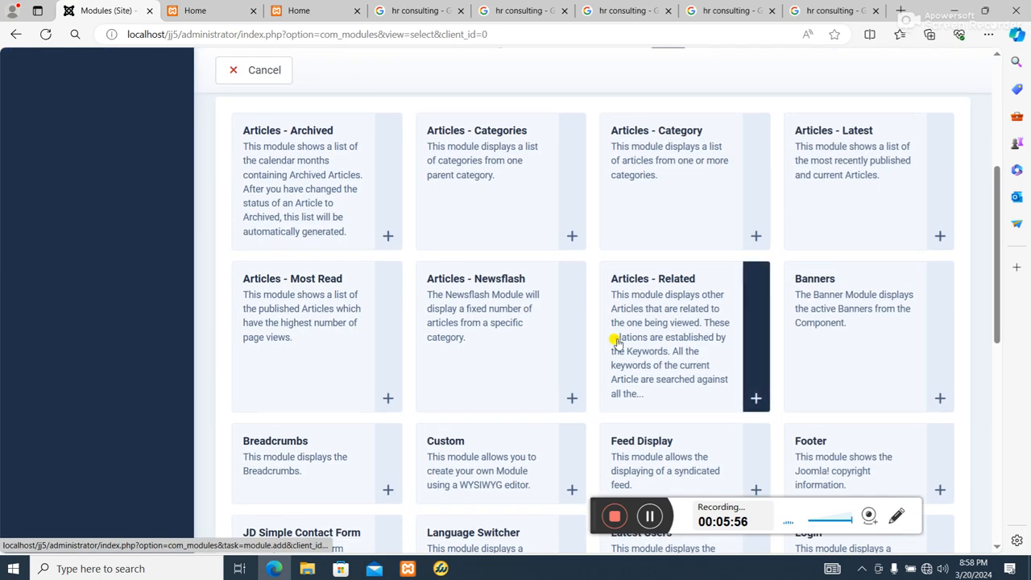
scroll(454, 505, "down", 3)
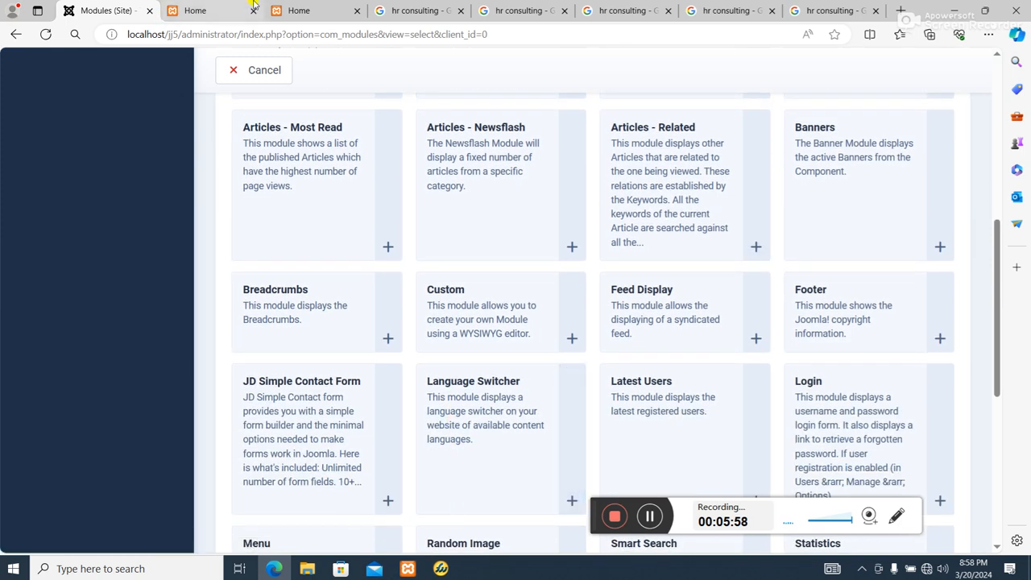
left_click(471, 293)
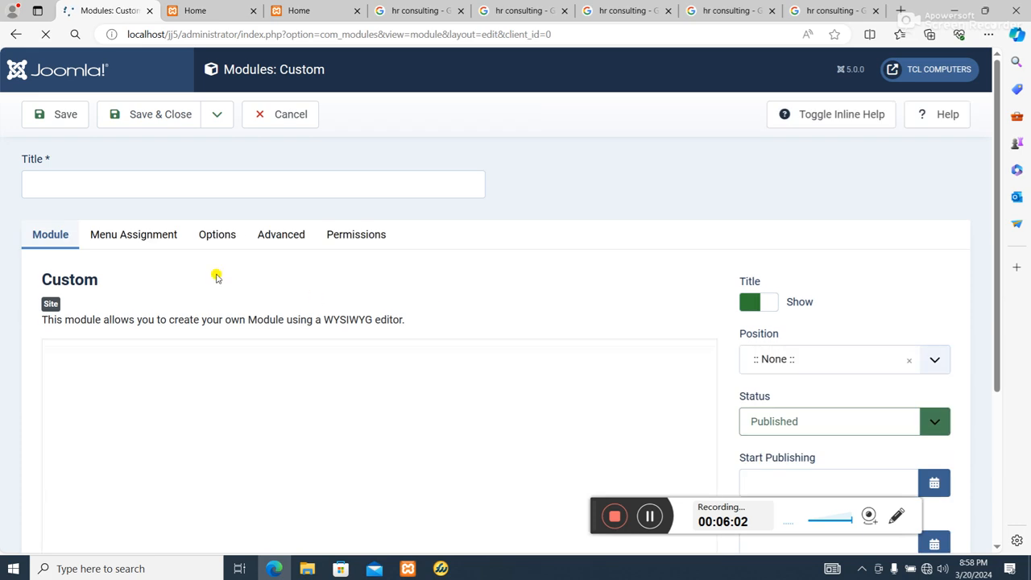
left_click(109, 362)
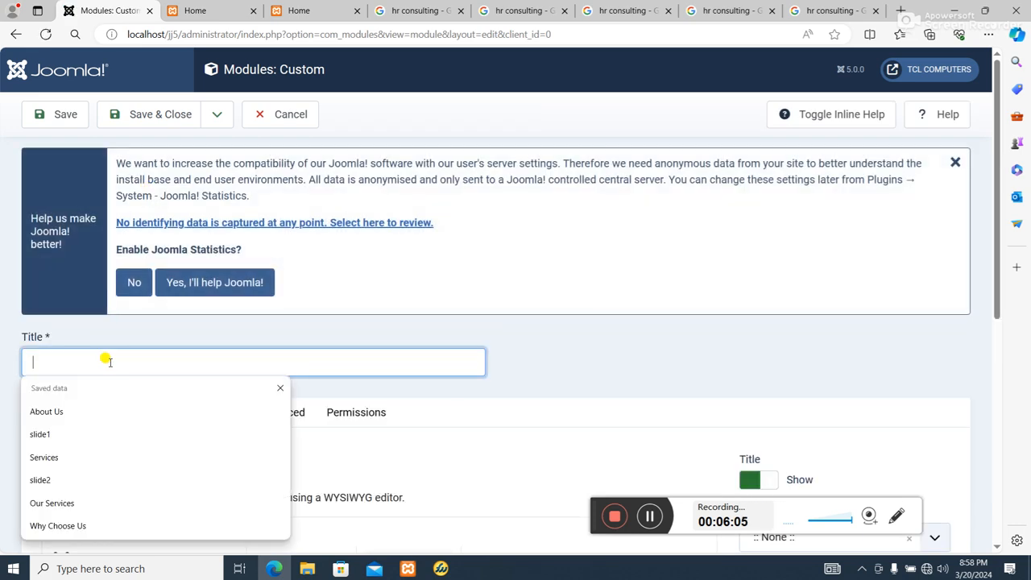
type("Email")
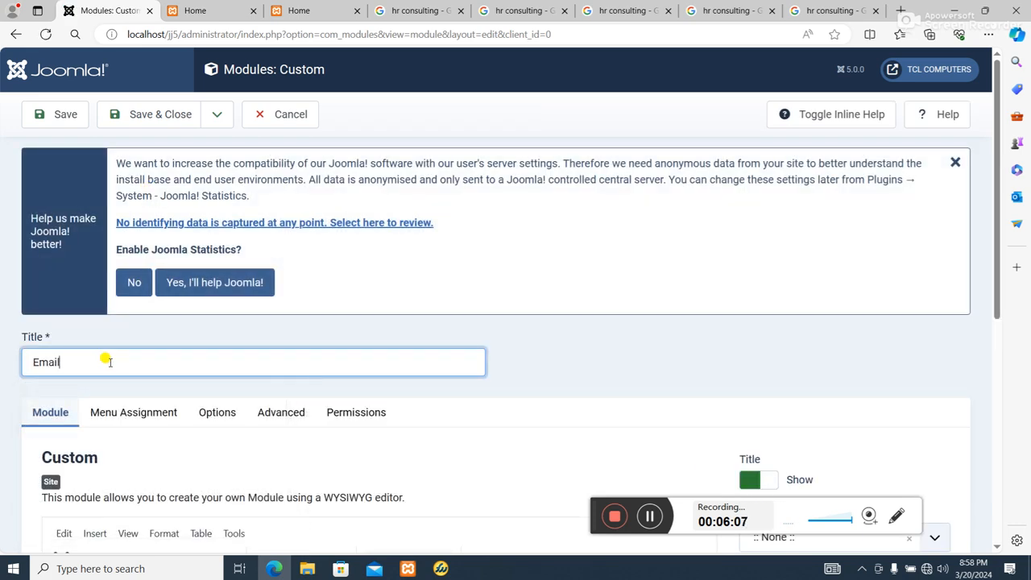
Paste the contact email address into the module content and remove its "Email:" label
scroll(389, 463, "down", 4)
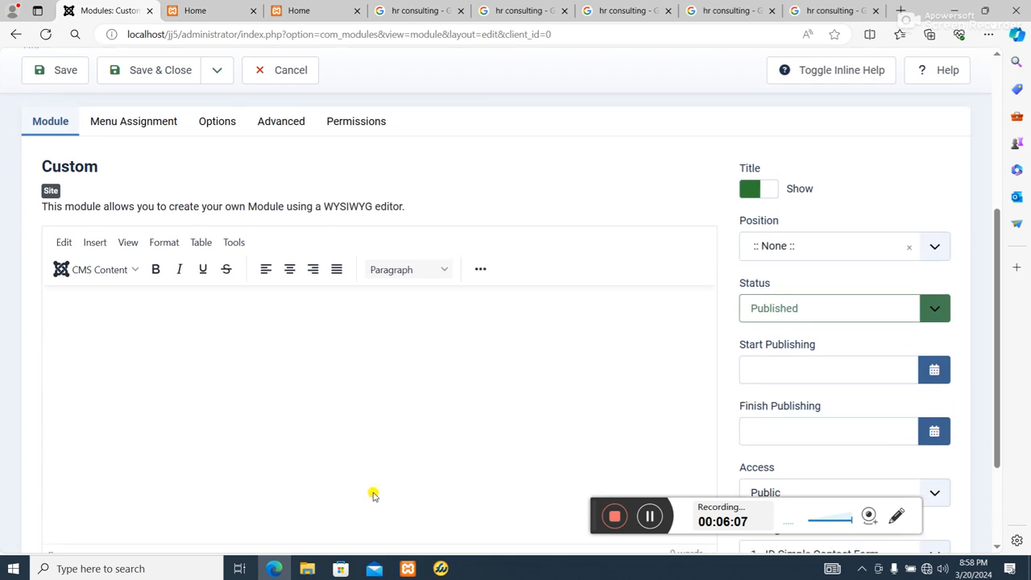
left_click(245, 307)
key("ctrl+v")
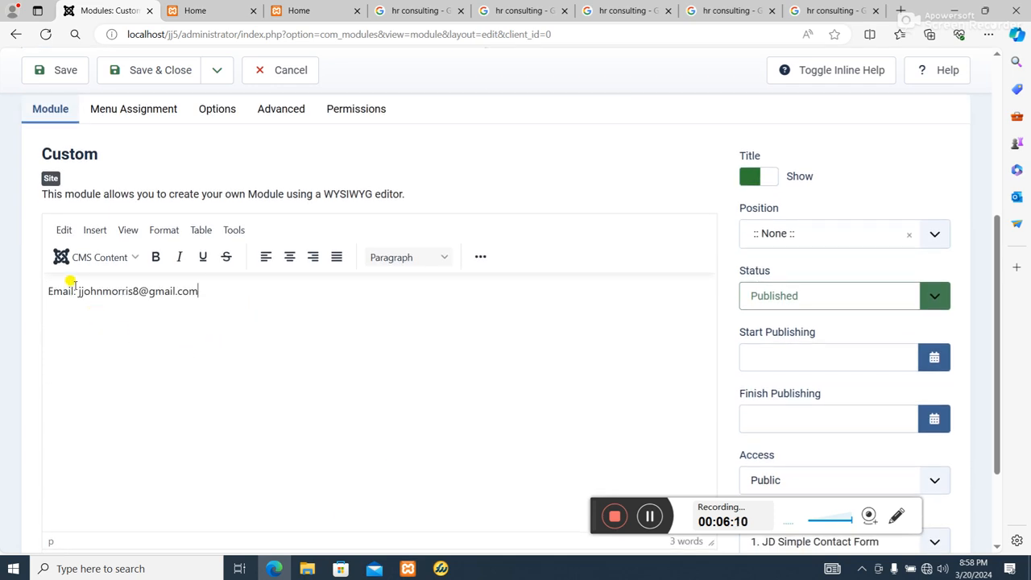
key("BackSpace")
key("BackSpace")
key("BackSpace")
key("BackSpace")
key("BackSpace")
key("BackSpace")
key("BackSpace")
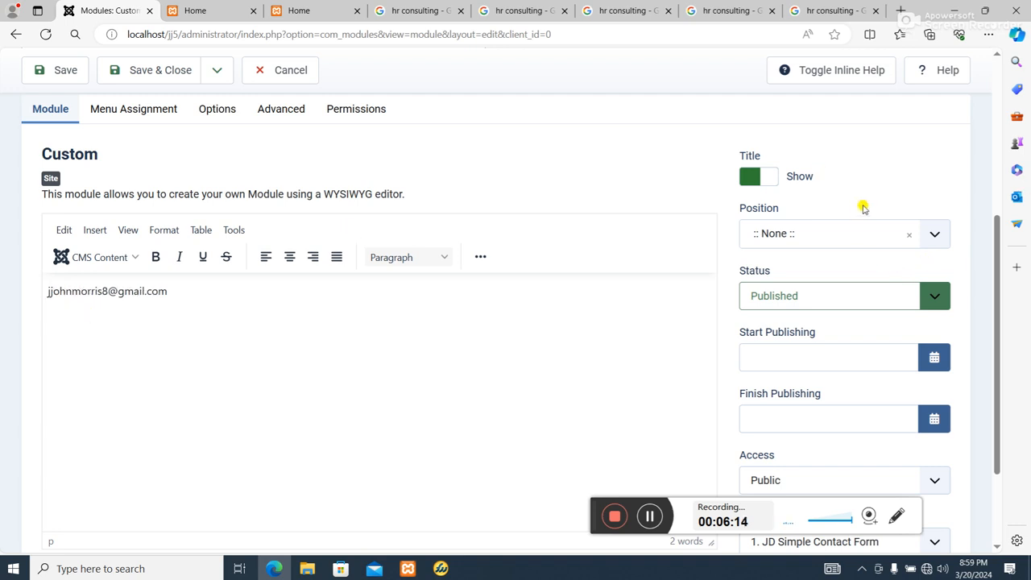
Set the module position to MAModulePosition01
left_click(863, 232)
scroll(872, 351, "down", 2)
scroll(871, 351, "down", 6)
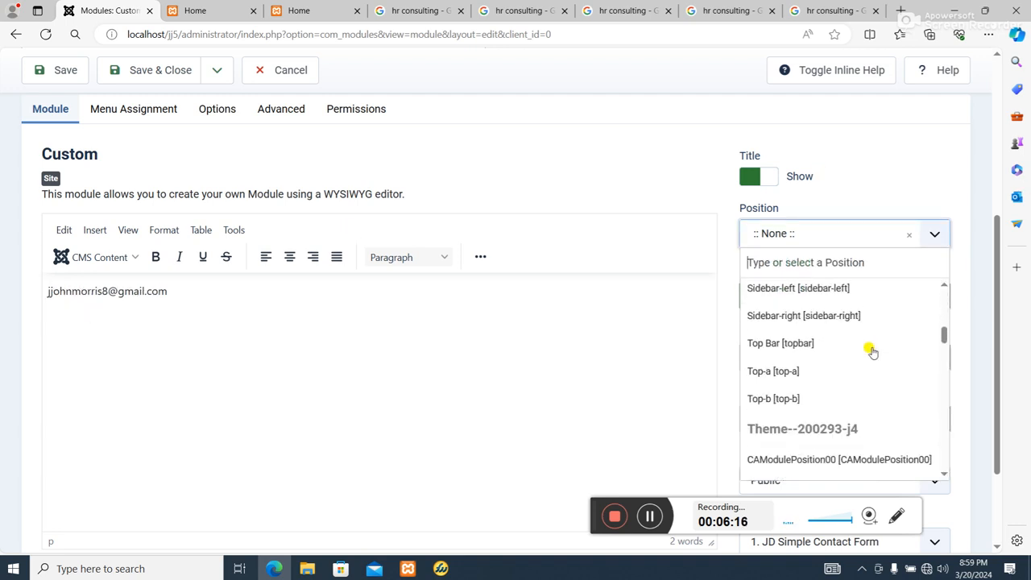
scroll(891, 391, "down", 3)
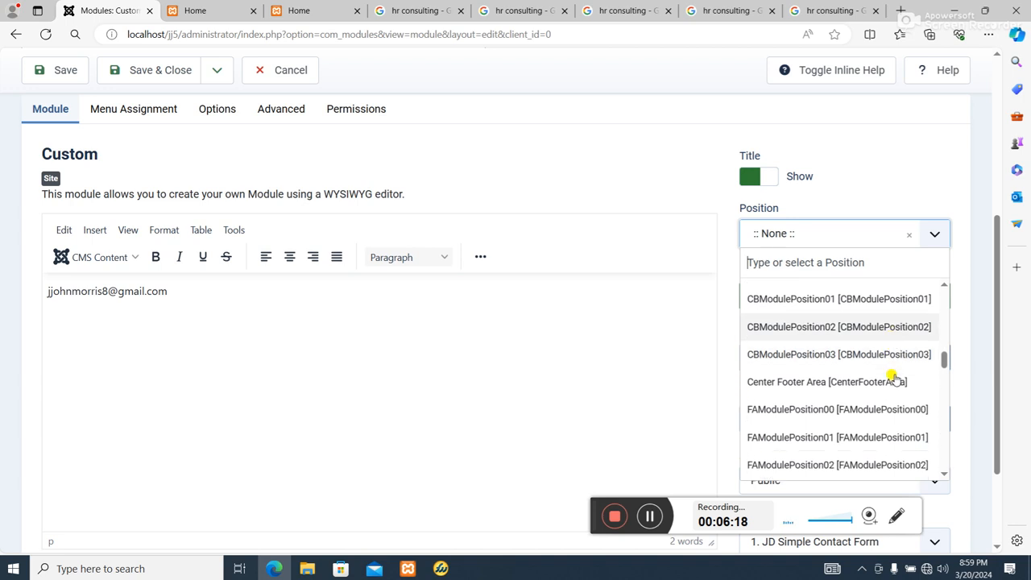
scroll(894, 379, "down", 3)
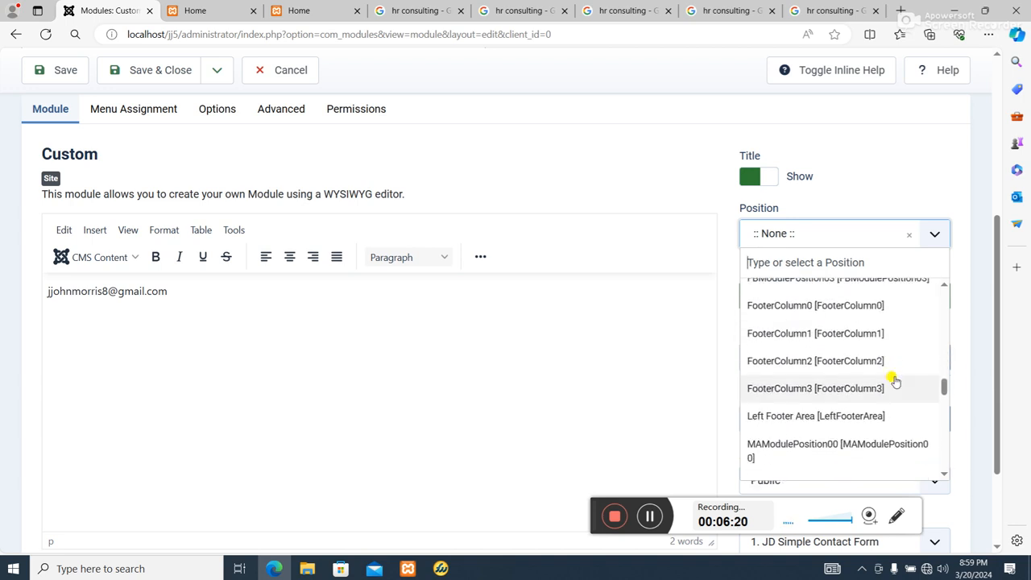
left_click(875, 433)
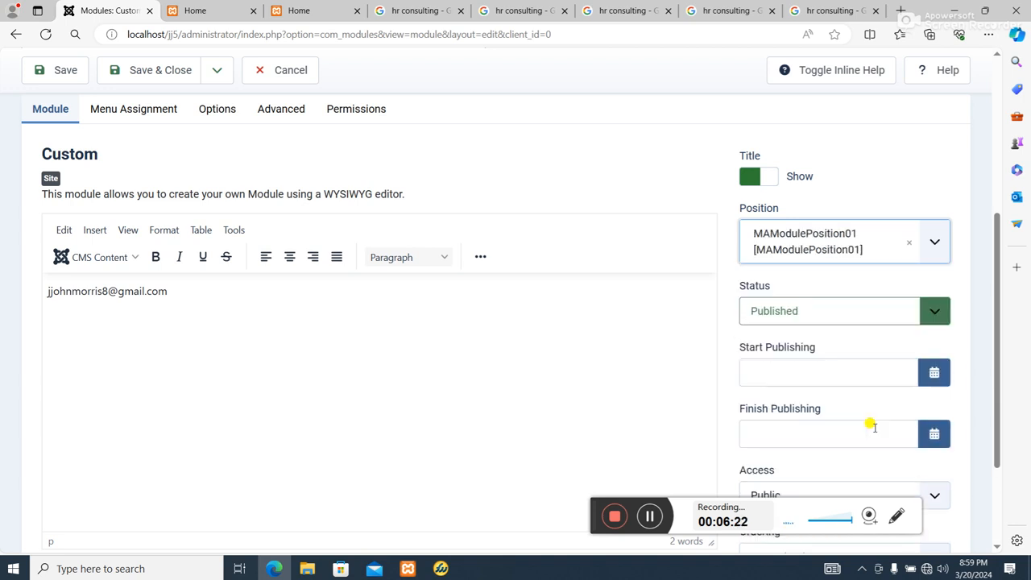
Hide the module title and save the Email module
left_click(772, 178)
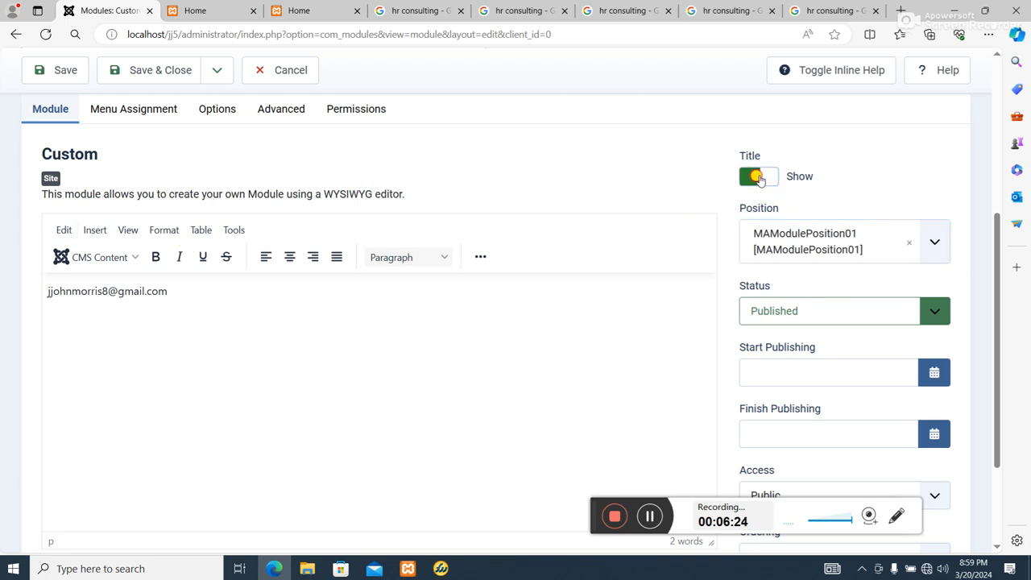
scroll(403, 221, "up", 4)
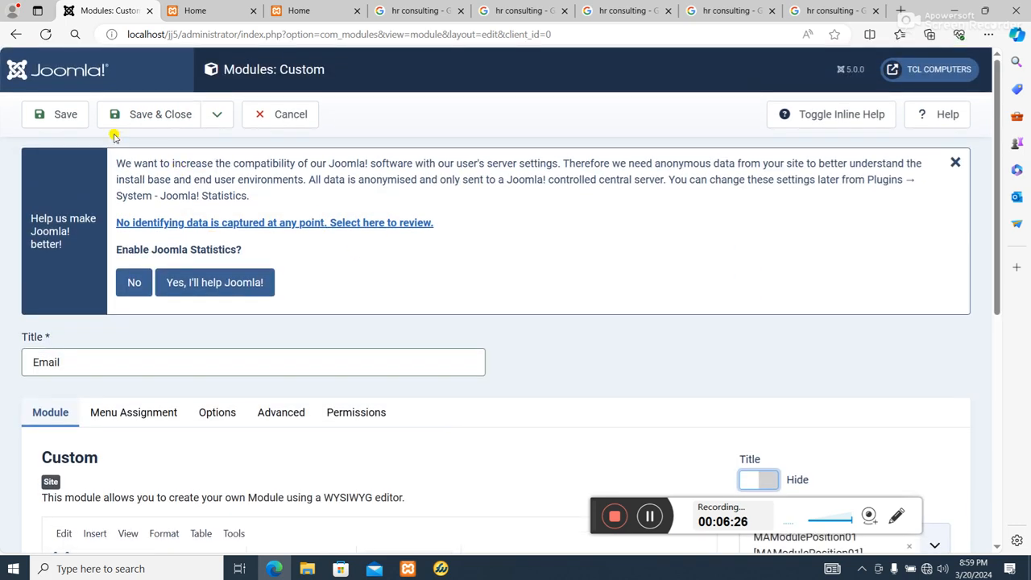
left_click(69, 113)
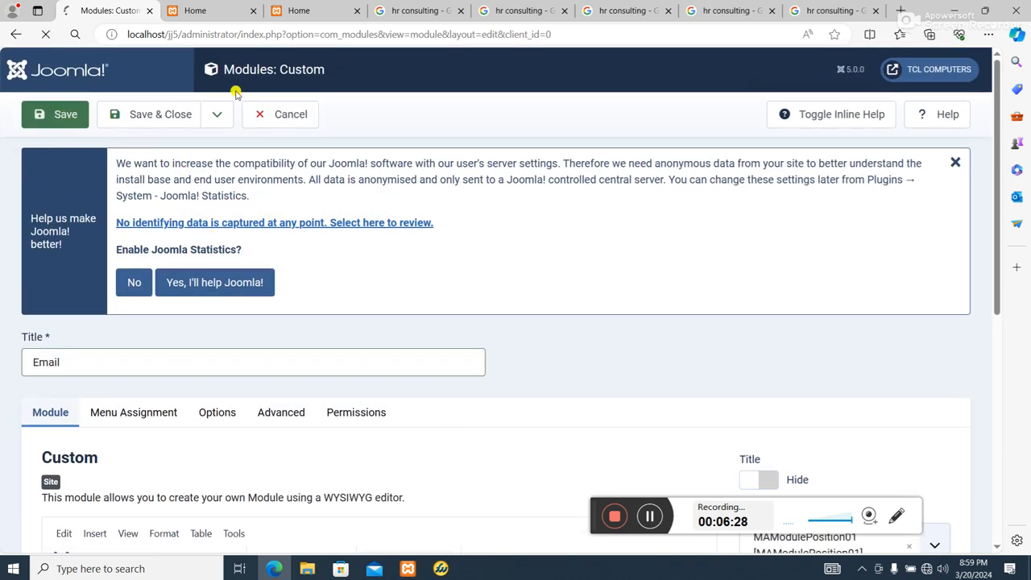
Reload the front-end home page to check the new Email module
left_click(206, 11)
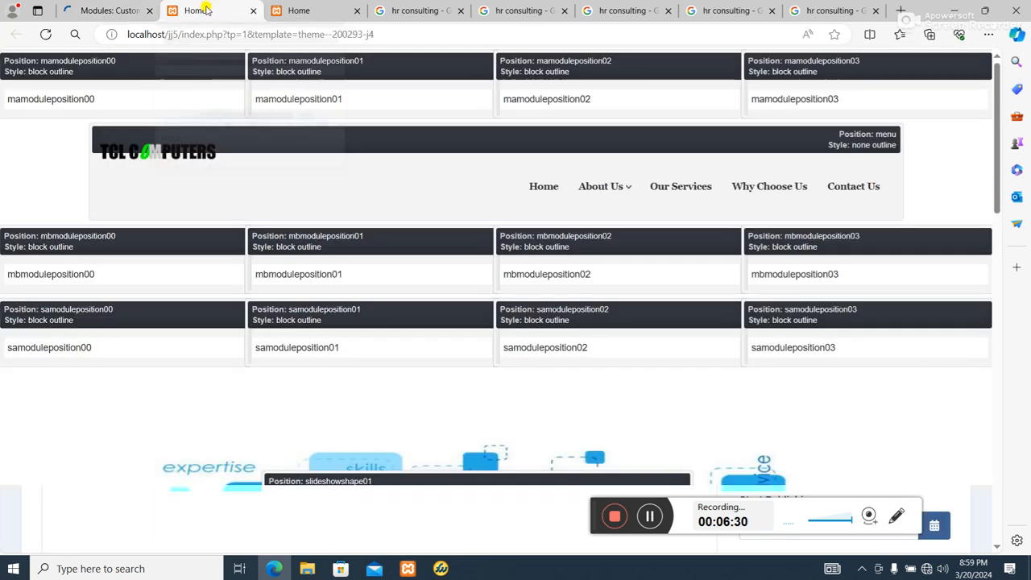
left_click(288, 11)
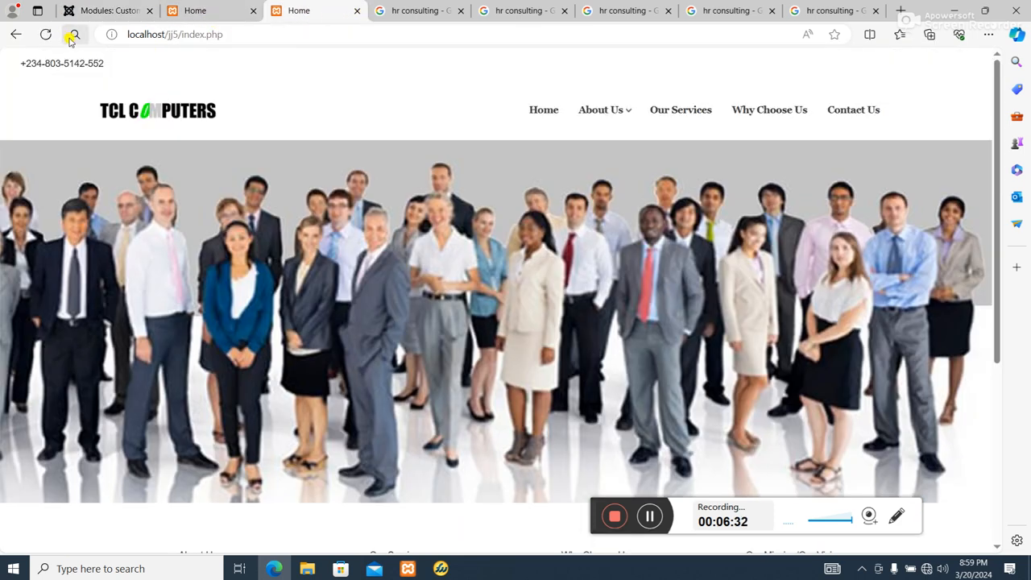
left_click(44, 34)
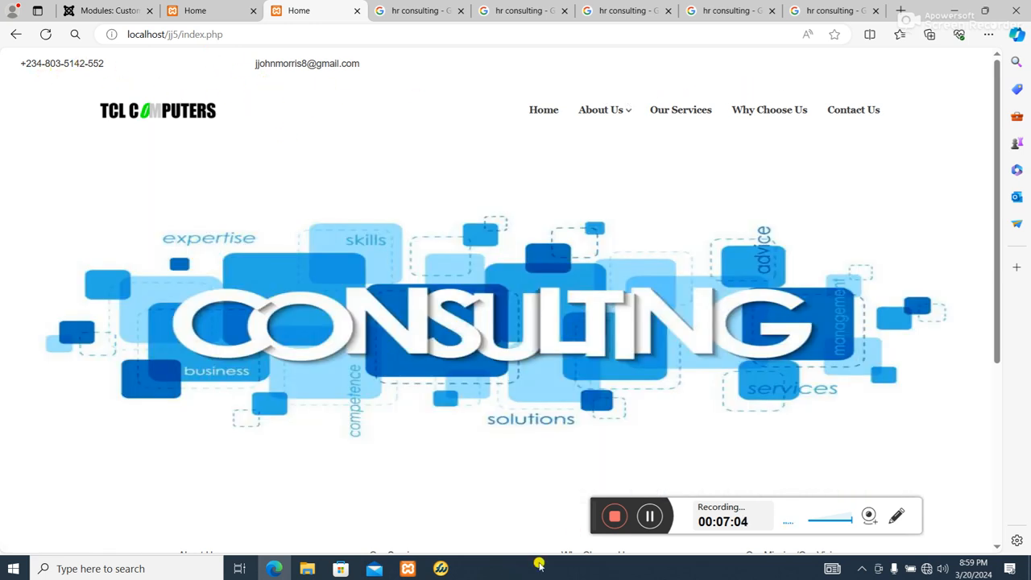
Switch to Fireworks and delete the bitmap from HomeDesktopSlide3.png's Background layer
left_click(647, 516)
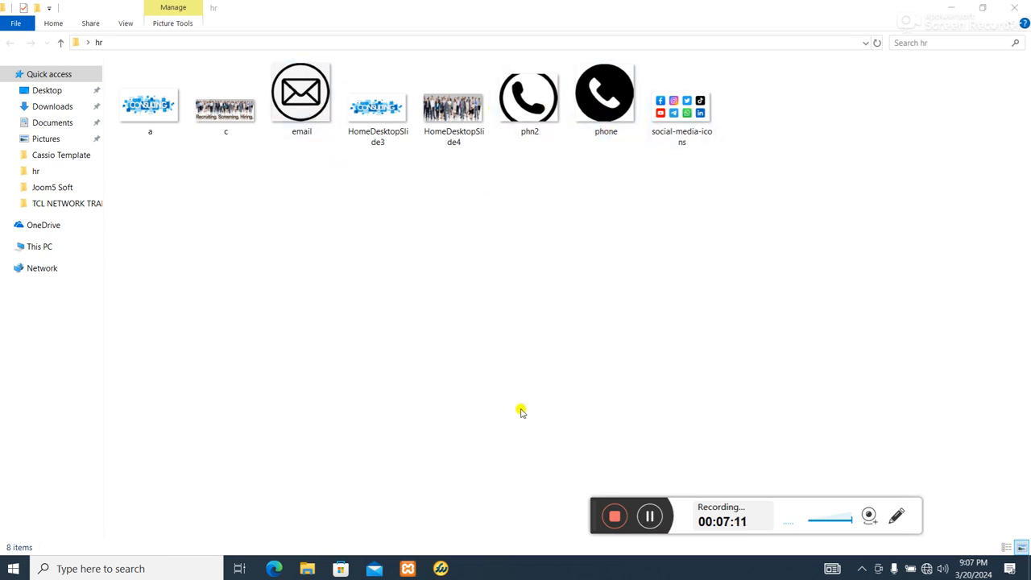
left_click(443, 568)
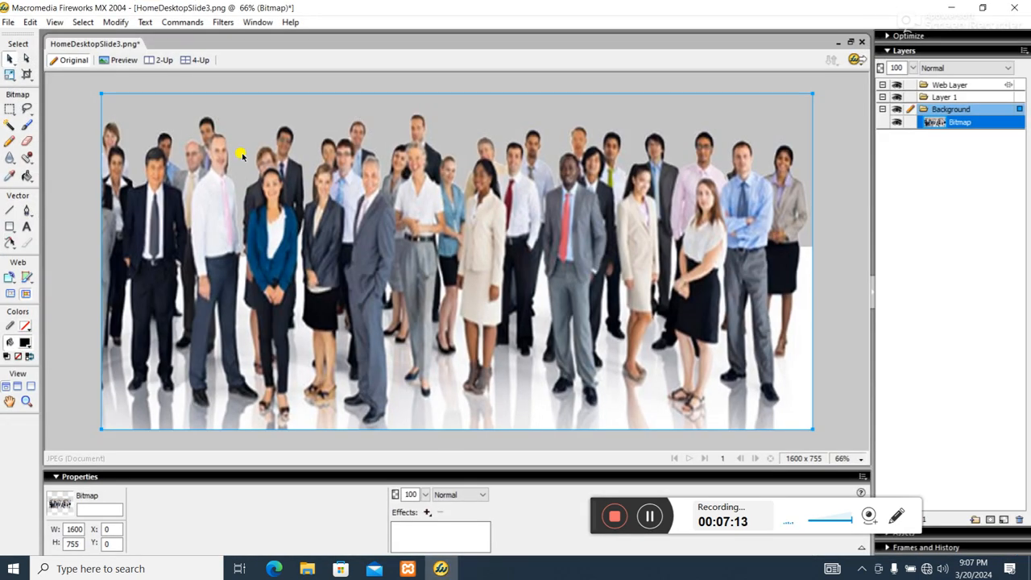
key("Delete")
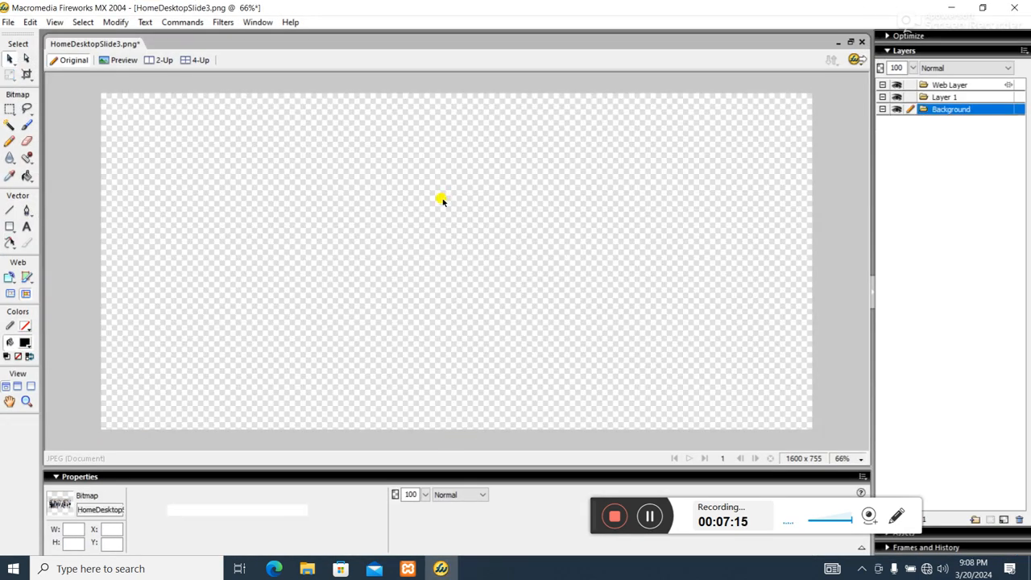
Import the social-media-icons image into the canvas of HomeDesktopSlide3.png
left_click(8, 21)
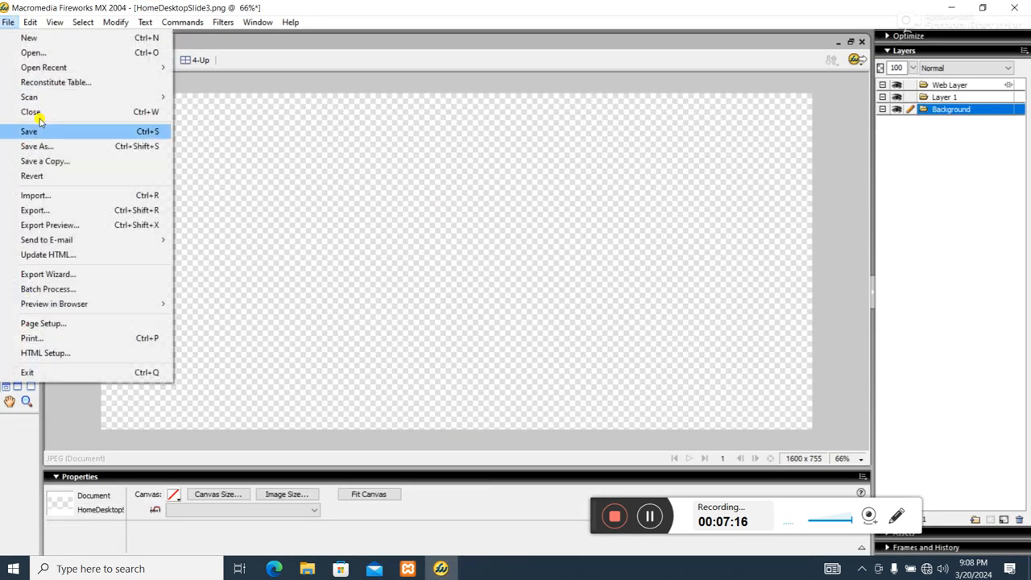
left_click(40, 195)
double_click(562, 307)
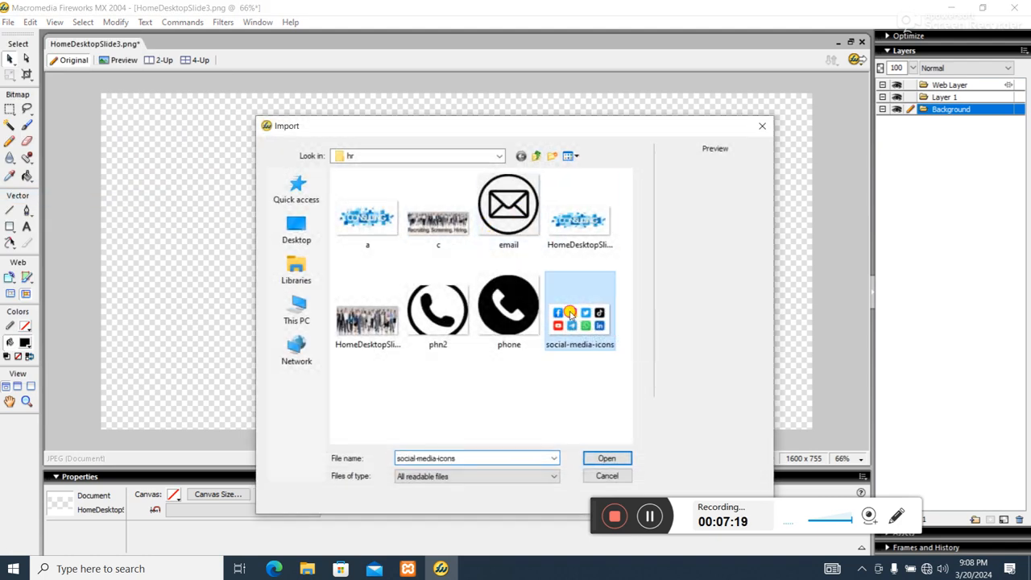
left_click(330, 229)
left_click_drag(377, 218, 351, 205)
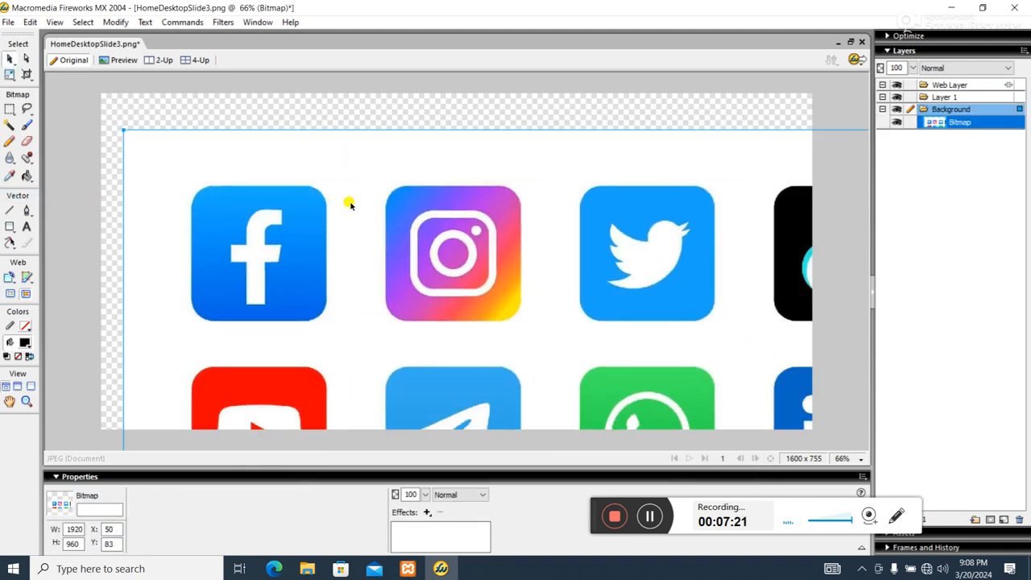
Reposition and scale the imported icons bitmap down to about 959 × 406 px
left_click_drag(125, 134, 501, 270)
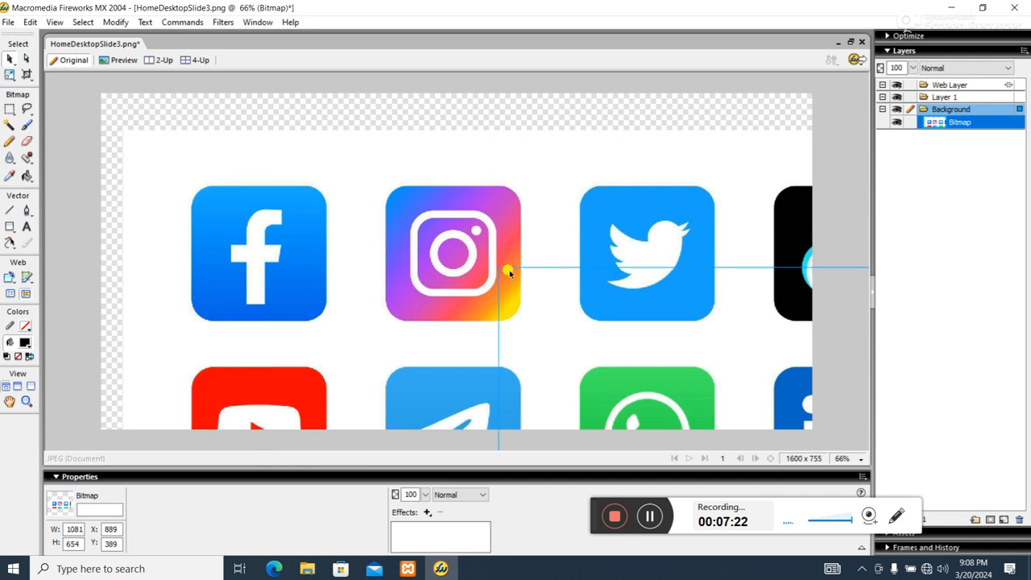
left_click_drag(664, 305, 286, 190)
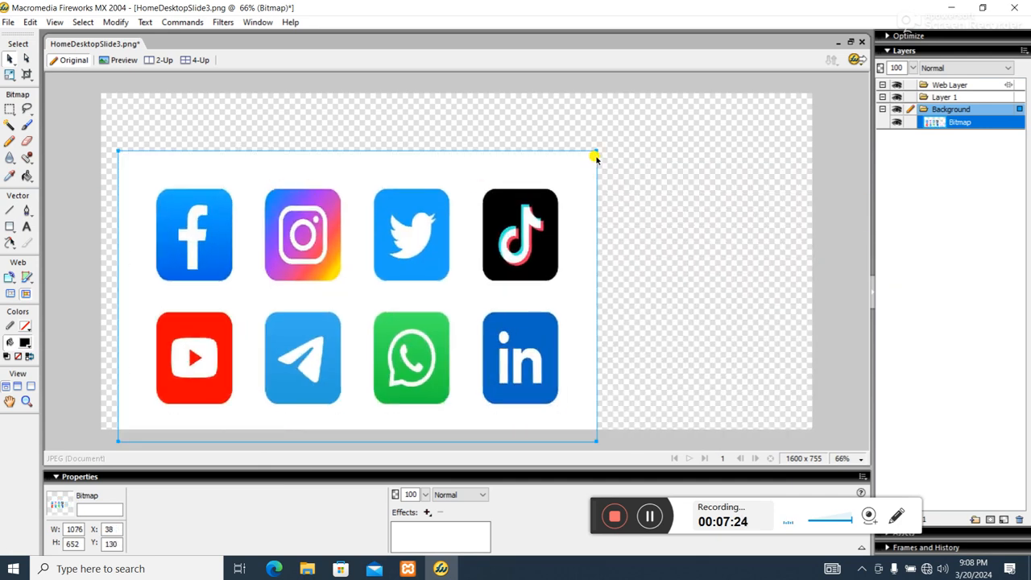
left_click_drag(597, 154, 528, 272)
left_click_drag(597, 152, 546, 261)
left_click_drag(427, 319, 471, 206)
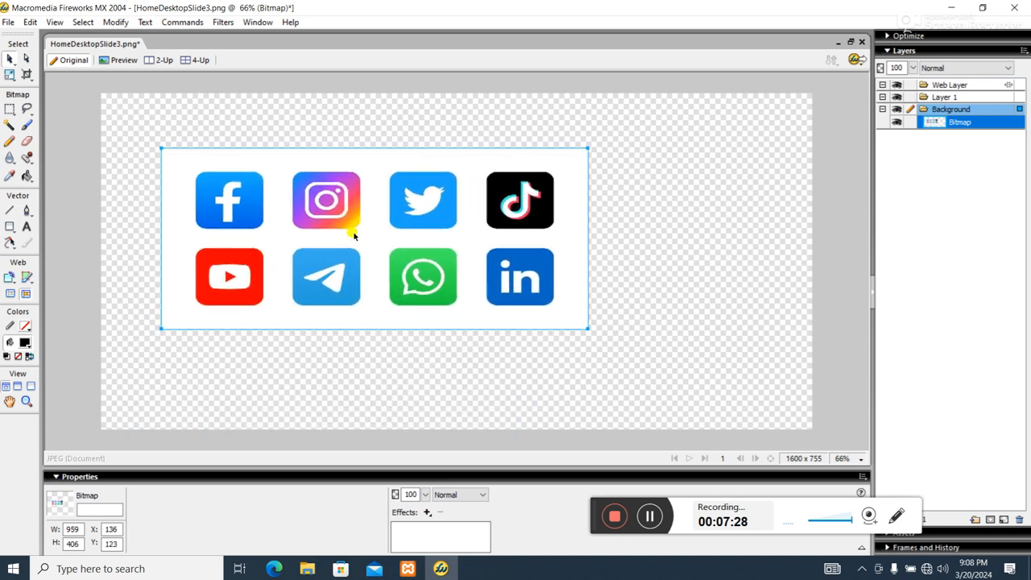
Crop the document to the top row of four icons (Facebook, Instagram, Twitter, TikTok)
left_click(25, 76)
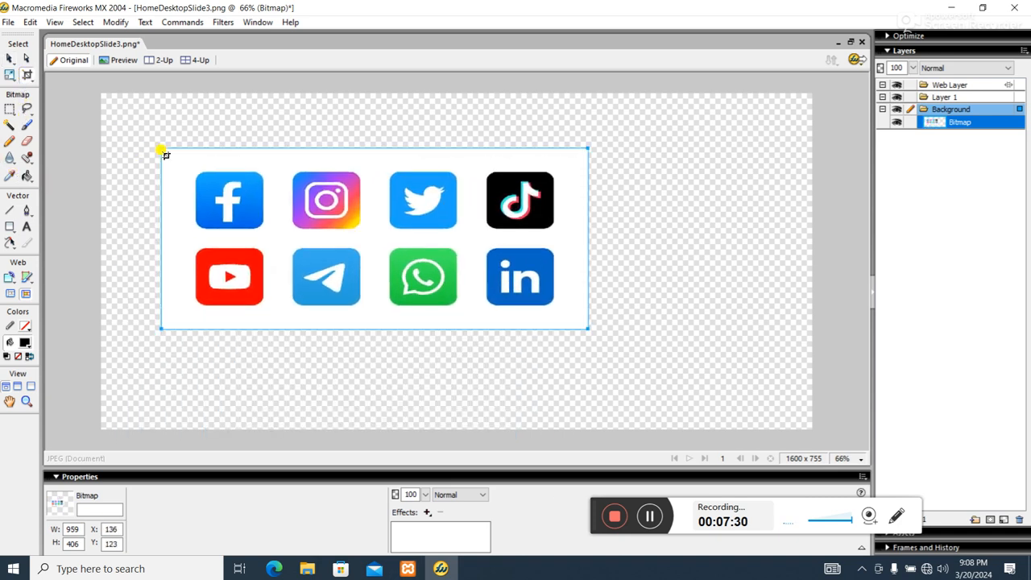
left_click_drag(179, 155, 553, 234)
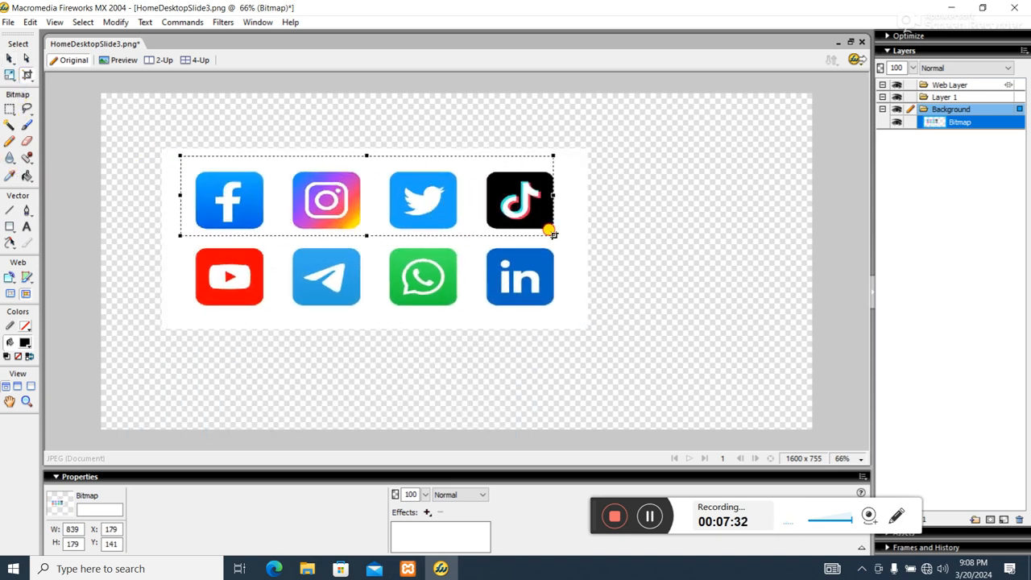
key("Return")
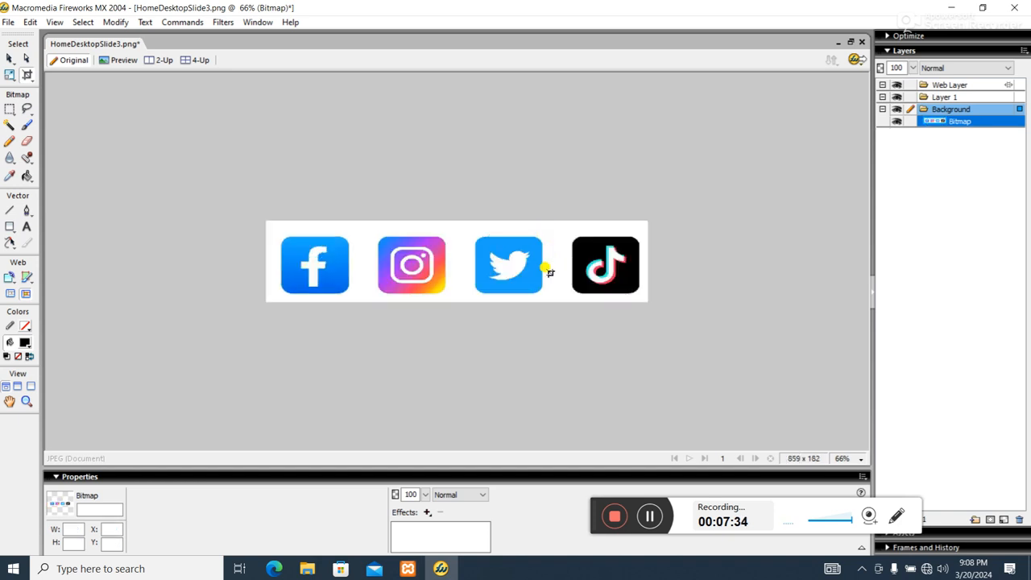
Scale the icons bitmap down to about 548 × 118 px and crop the canvas tightly around it
left_click(28, 60)
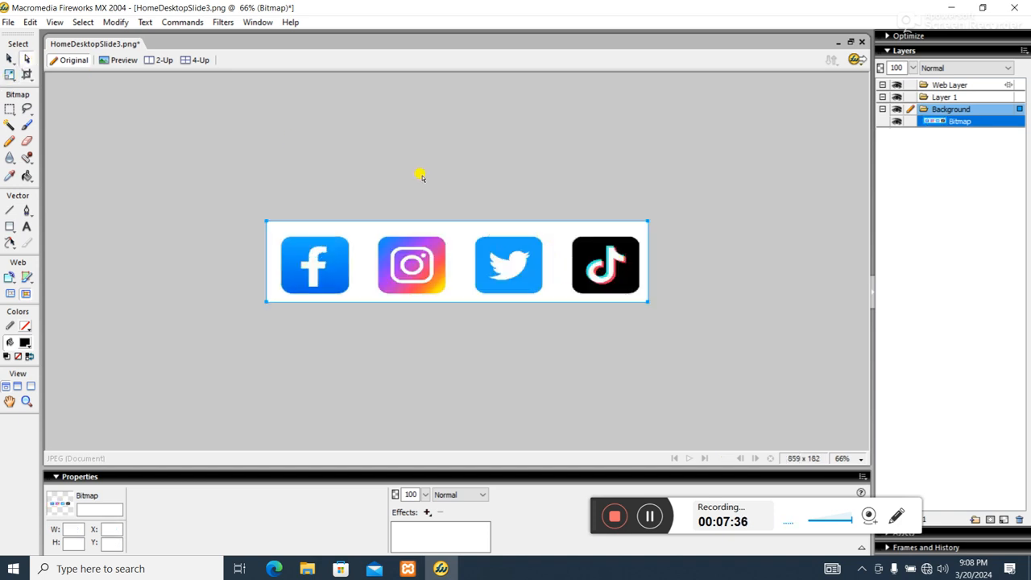
left_click_drag(646, 223, 509, 250)
left_click(27, 76)
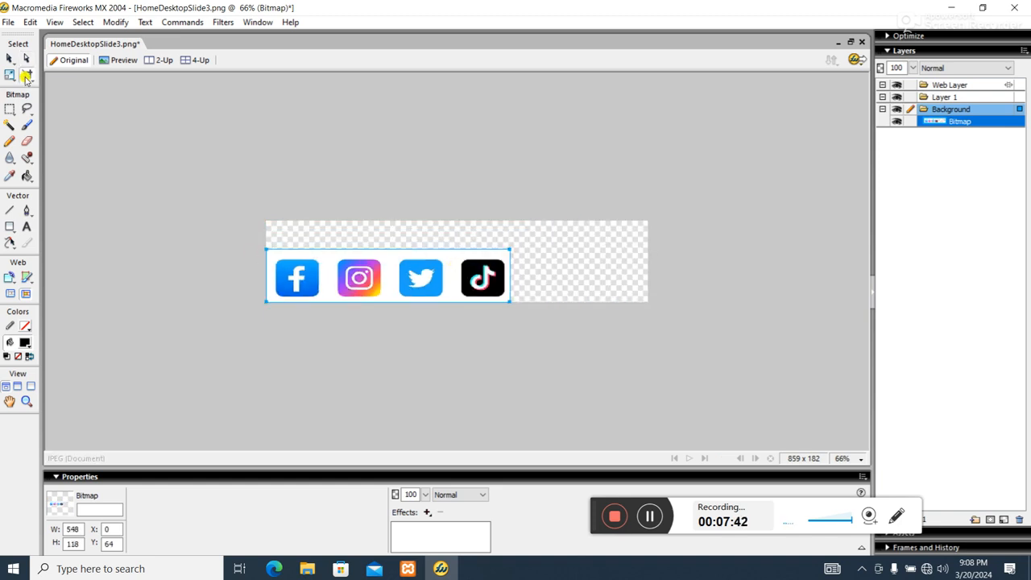
left_click_drag(267, 250, 505, 303)
double_click(499, 299)
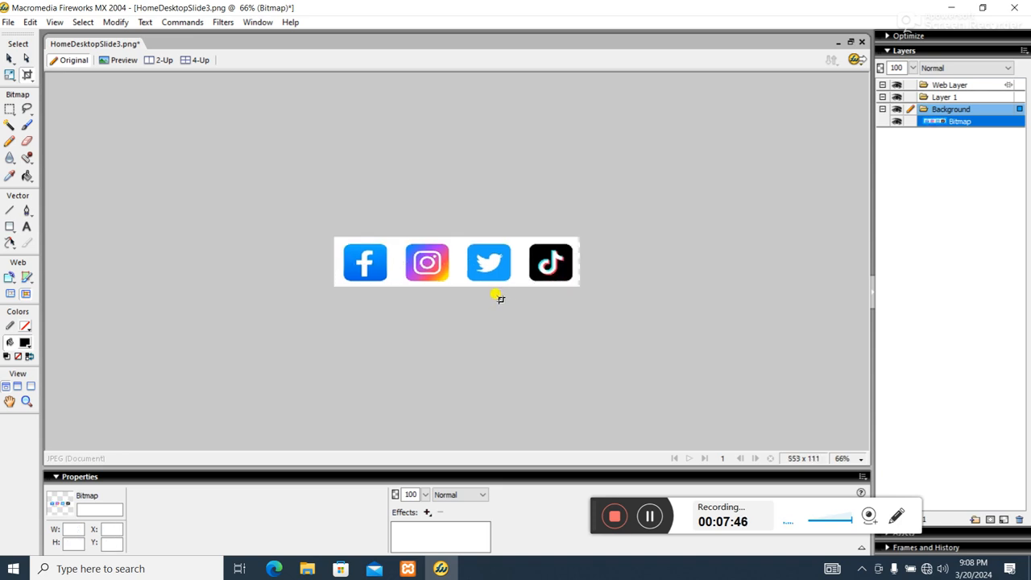
Export the icon strip image into the hr folder with the file name sm
left_click(8, 22)
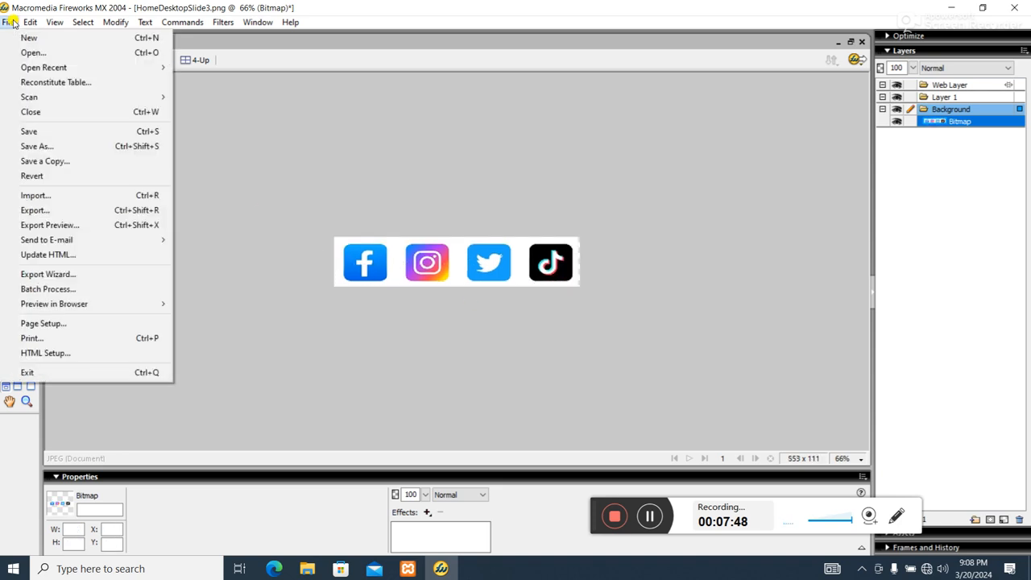
left_click(54, 212)
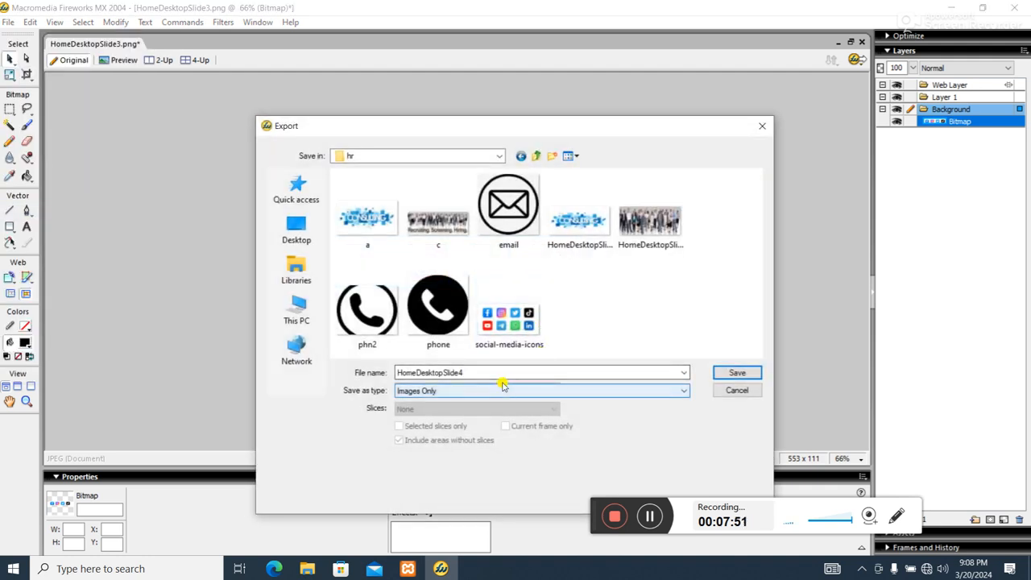
type("sm")
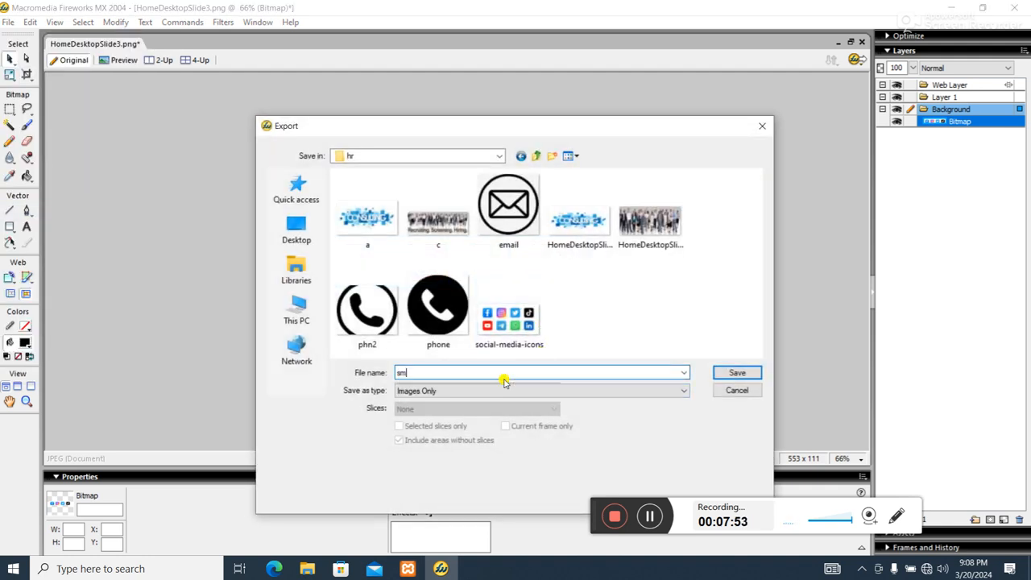
left_click(748, 373)
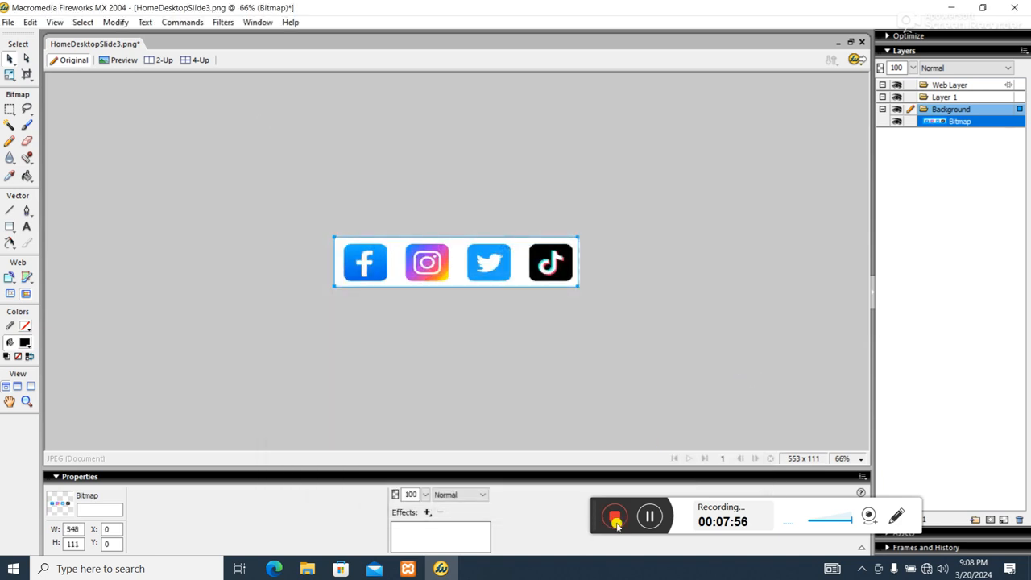
Switch to the browser and close the Email module editor without further changes
left_click(274, 569)
left_click(118, 10)
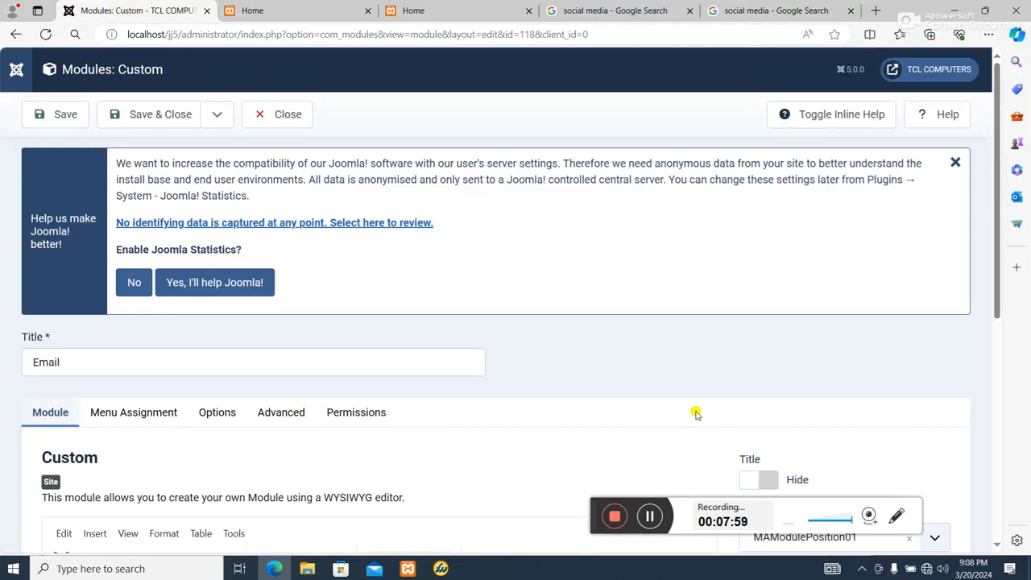
scroll(697, 413, "down", 4)
scroll(604, 411, "up", 4)
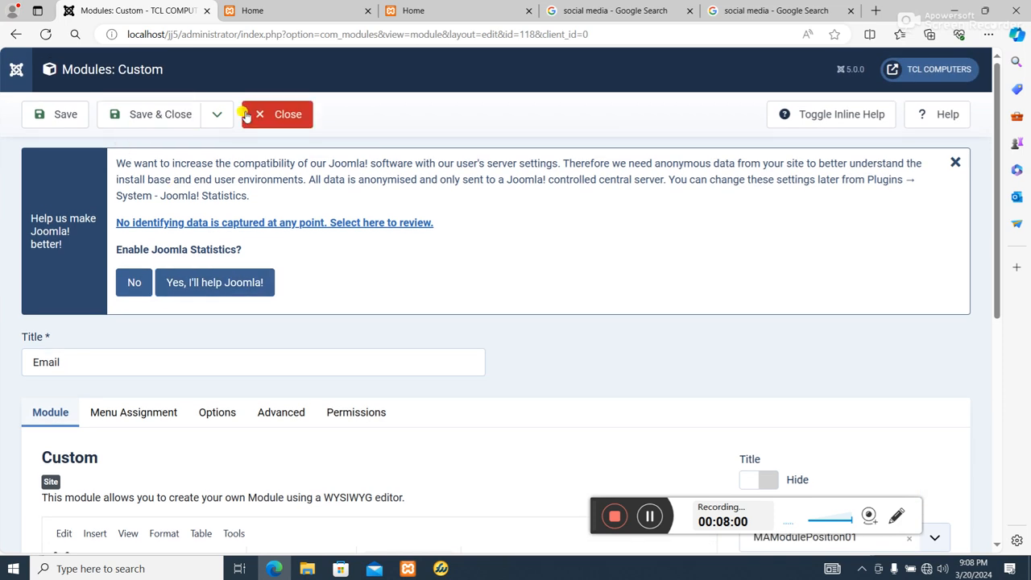
left_click(259, 114)
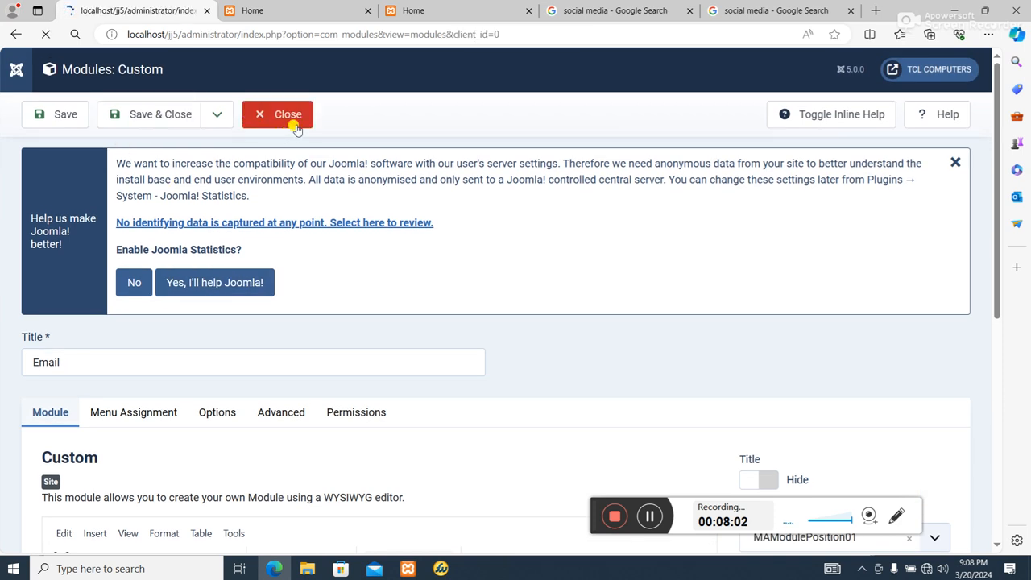
Open the Phone module, expand the full editor toolbar, and place the cursor before the phone number
scroll(456, 355, "down", 5)
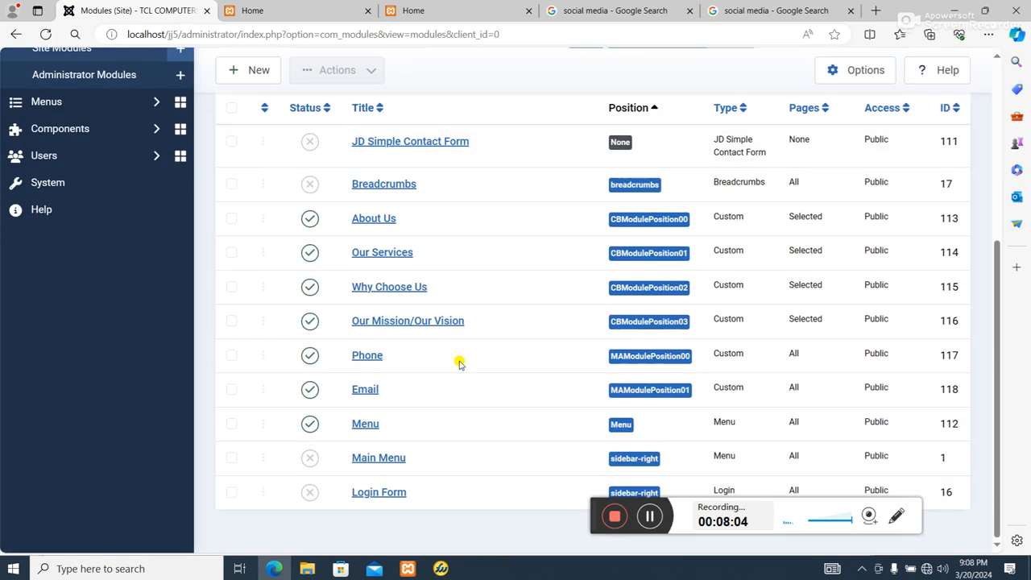
left_click(380, 362)
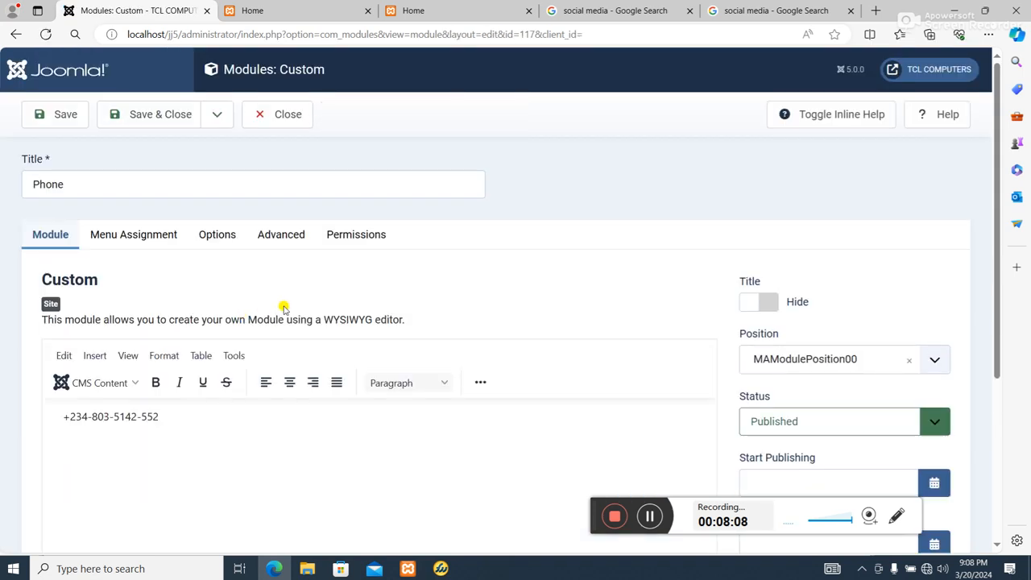
scroll(284, 308, "down", 3)
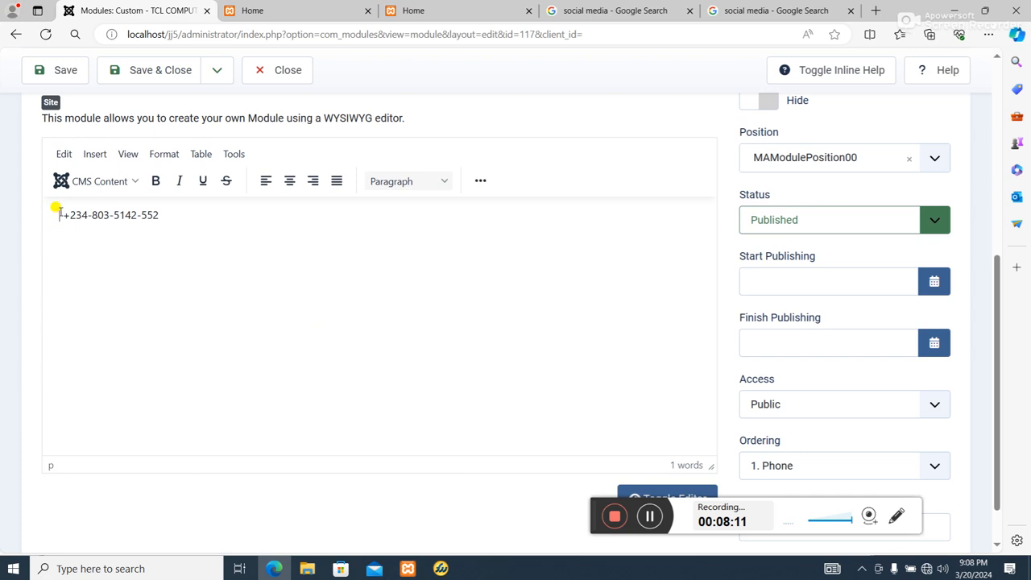
scroll(395, 201, "down", 1)
scroll(439, 222, "up", 1)
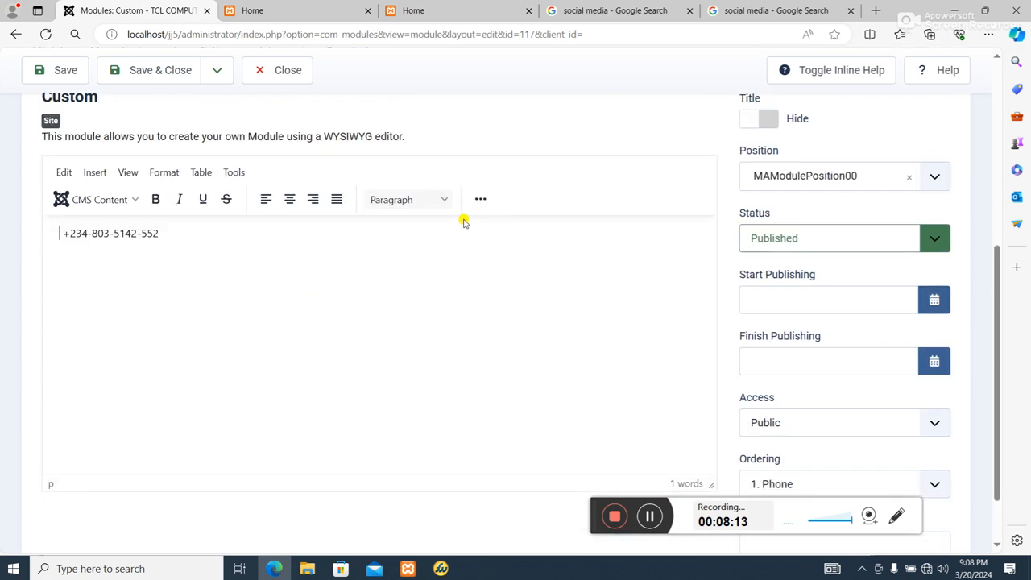
left_click(480, 205)
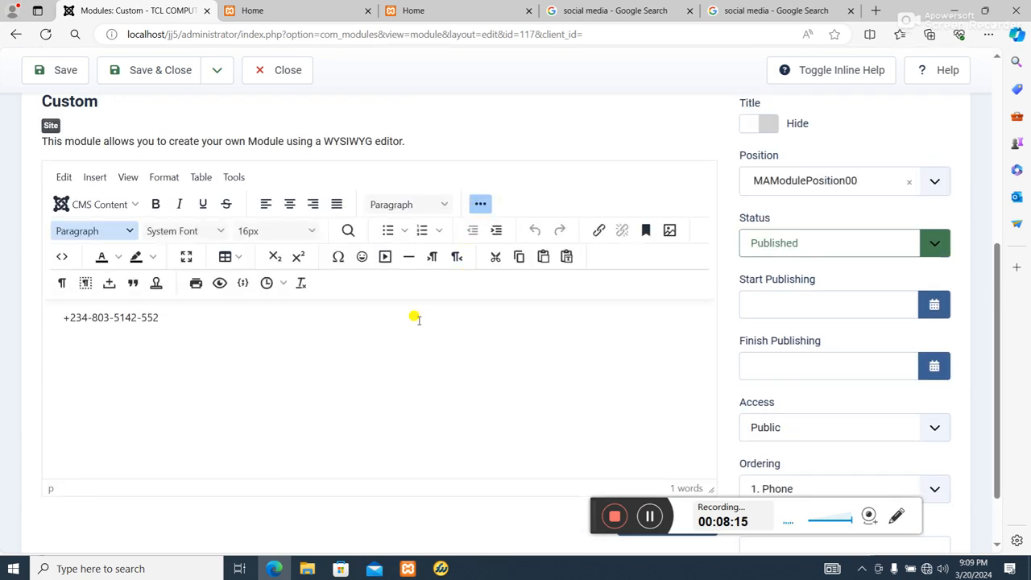
left_click(58, 320)
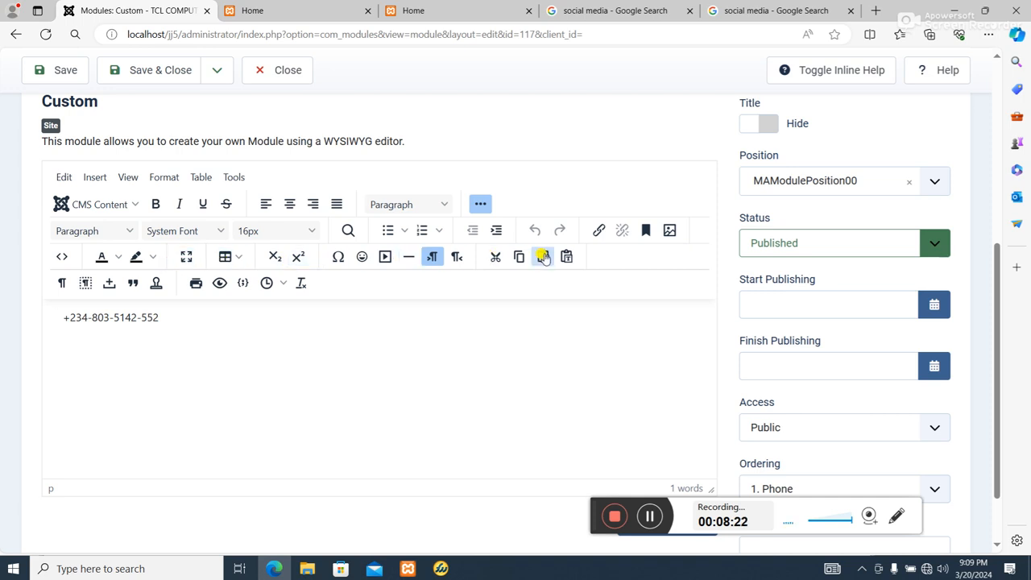
Open the Insert/Edit Image dialog in the Phone module editor and review its General and Advanced tabs
scroll(342, 246, "down", 1)
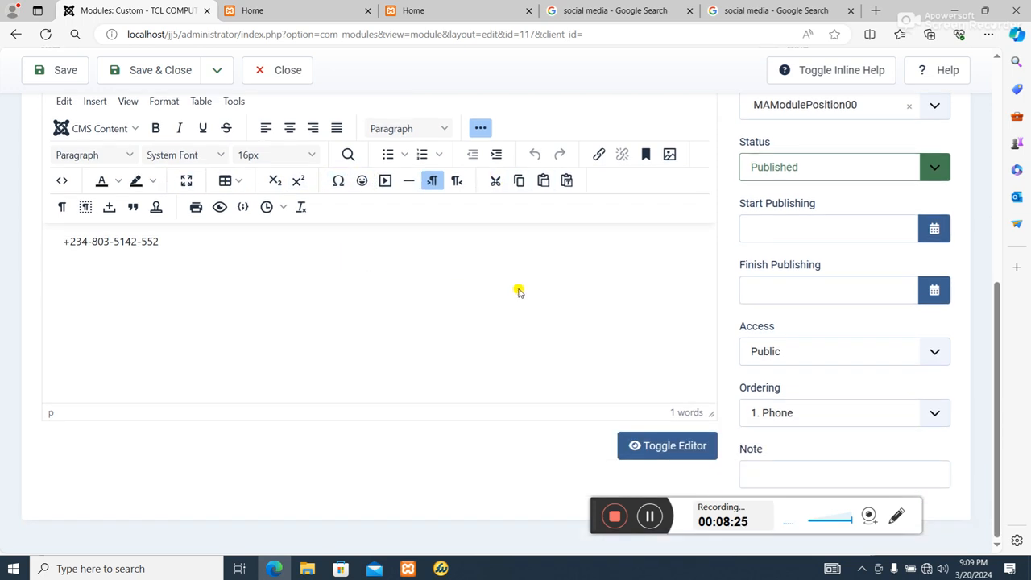
scroll(518, 291, "up", 1)
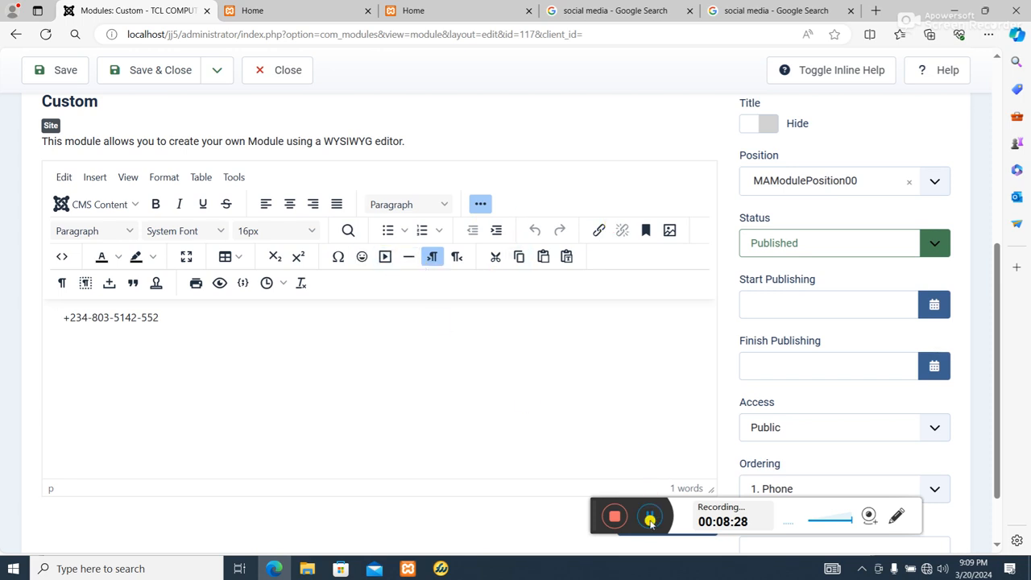
scroll(654, 483, "down", 1)
scroll(661, 295, "up", 3)
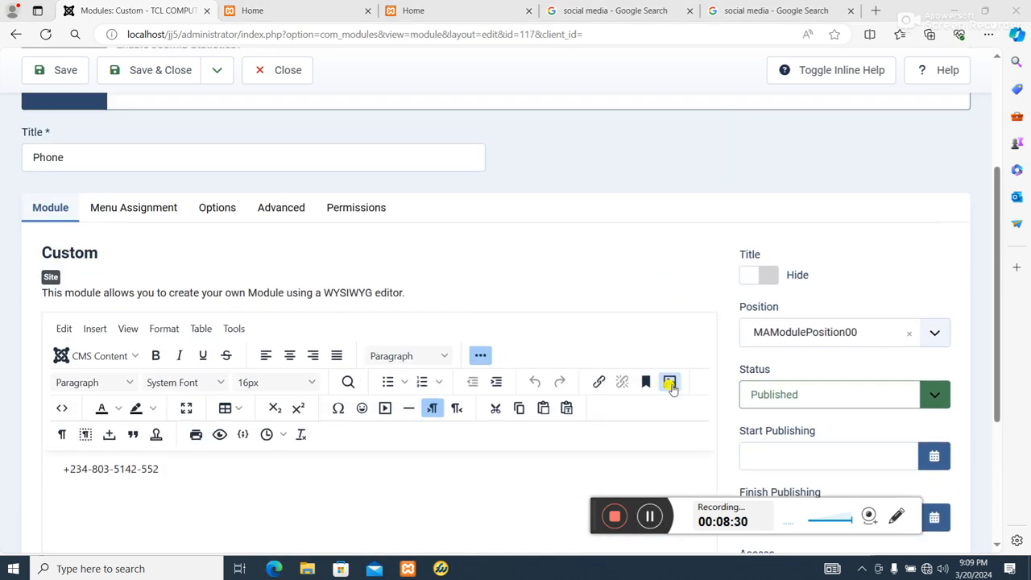
left_click(669, 383)
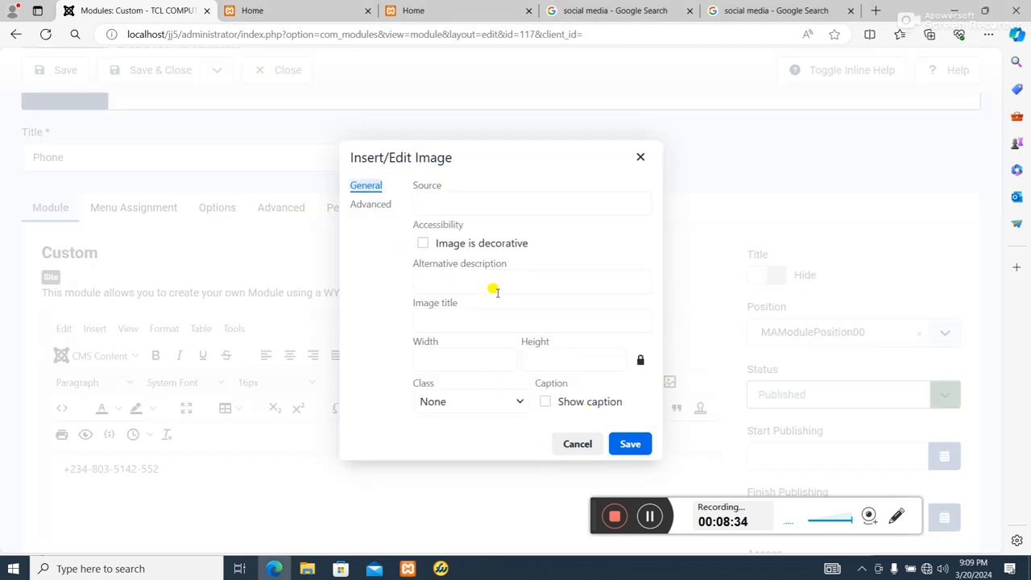
left_click(429, 181)
left_click(359, 187)
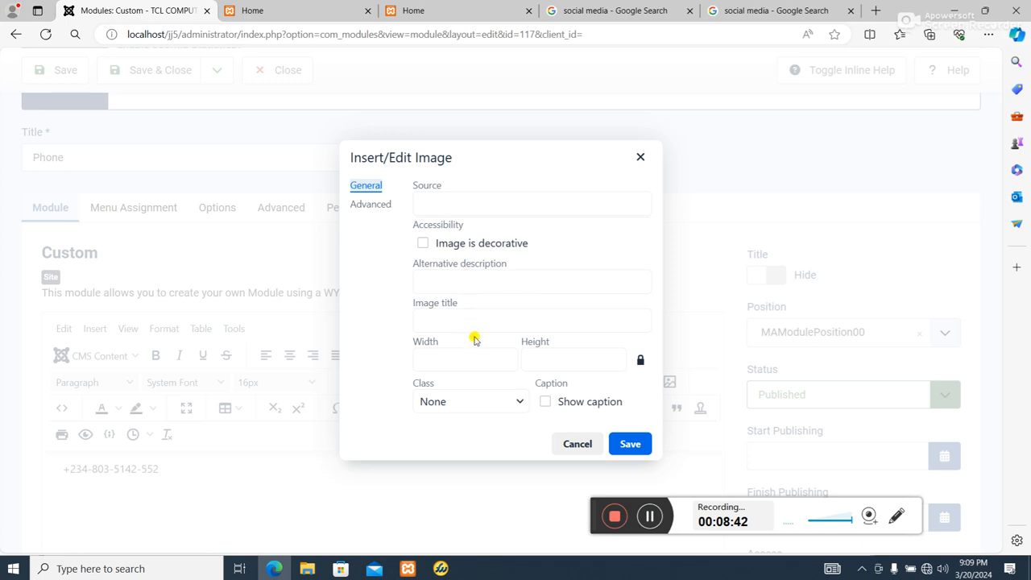
left_click(369, 206)
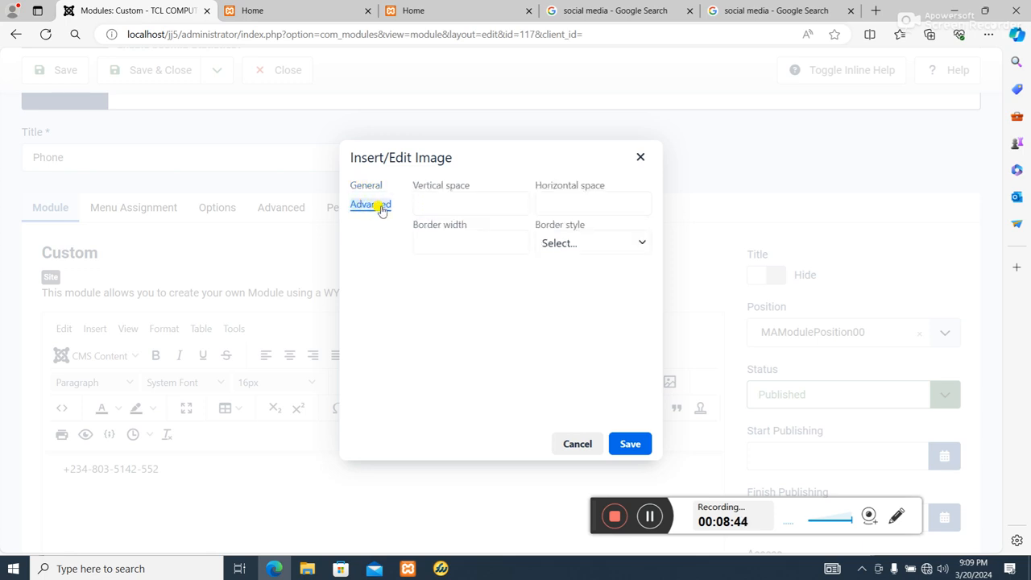
left_click(649, 516)
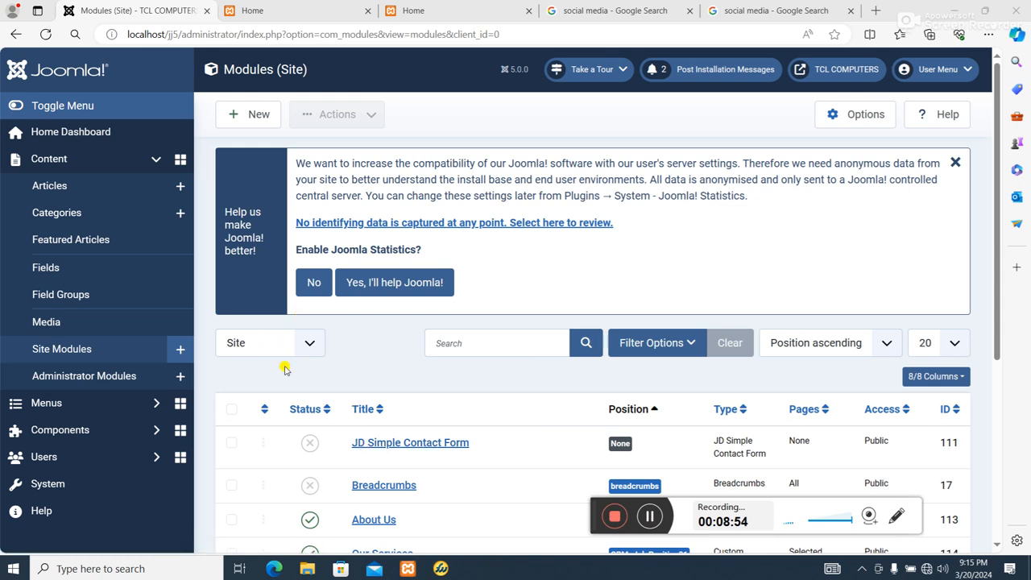
Open the Media manager and browse the contents of the images folder
scroll(266, 374, "down", 1)
scroll(262, 376, "up", 1)
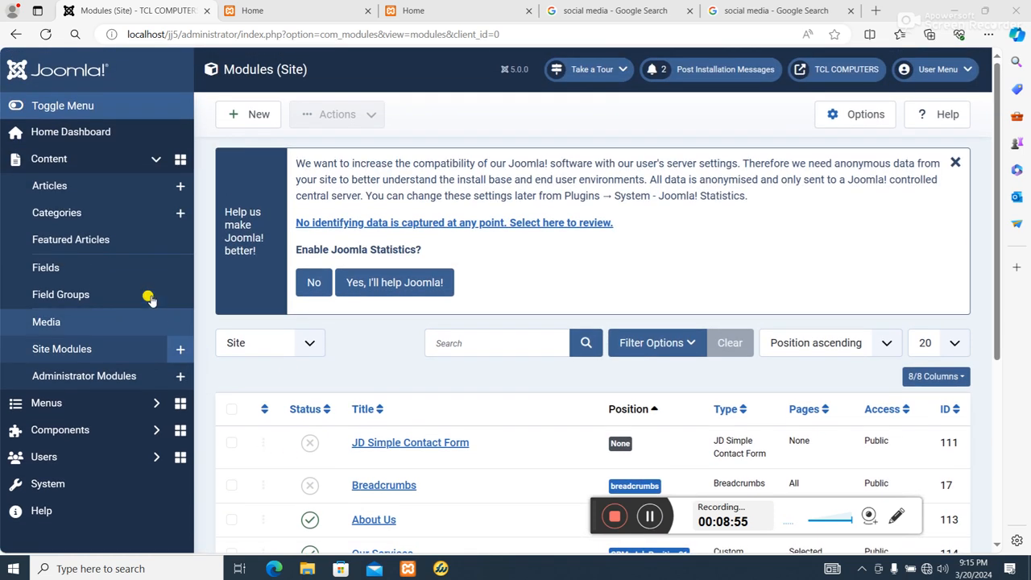
left_click(62, 326)
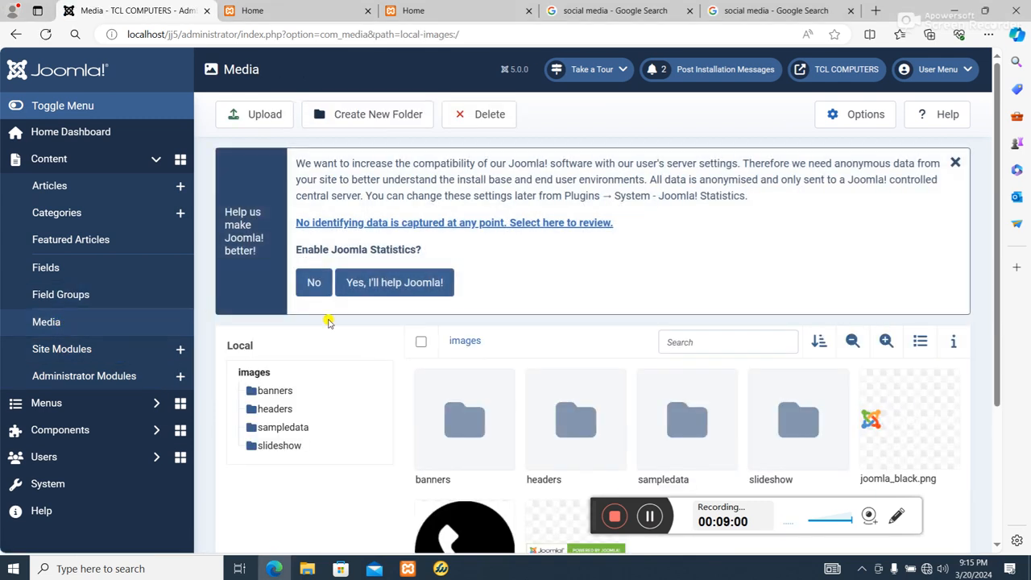
scroll(455, 334, "down", 2)
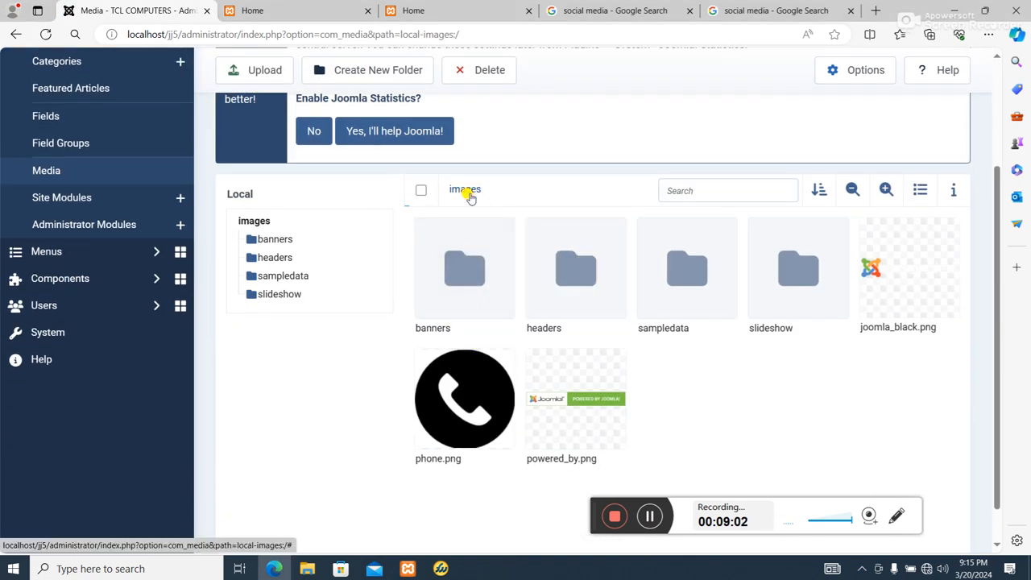
Upload the phn2 image from the Desktop hr folder into the Media images folder
scroll(456, 212, "up", 2)
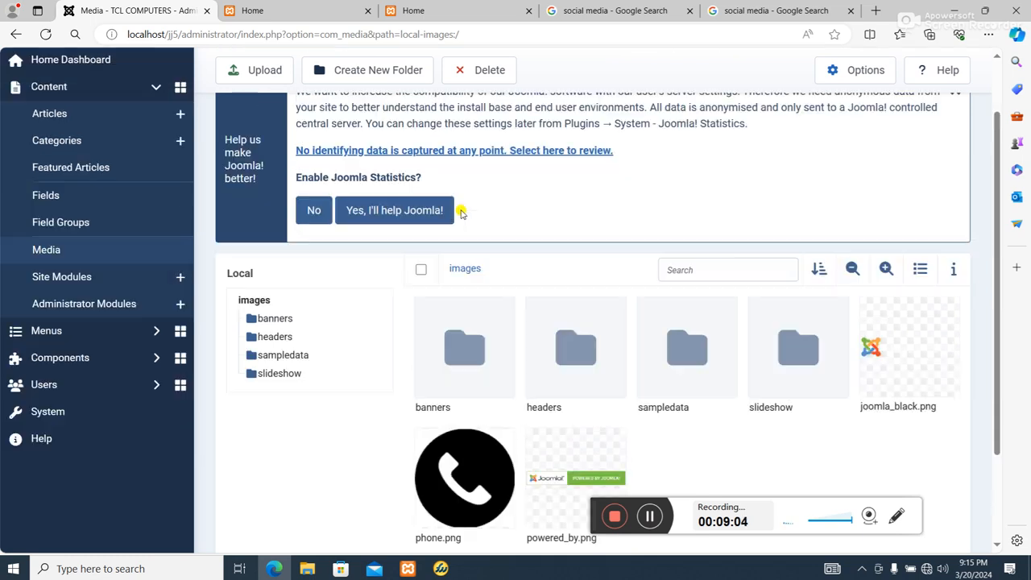
left_click(254, 115)
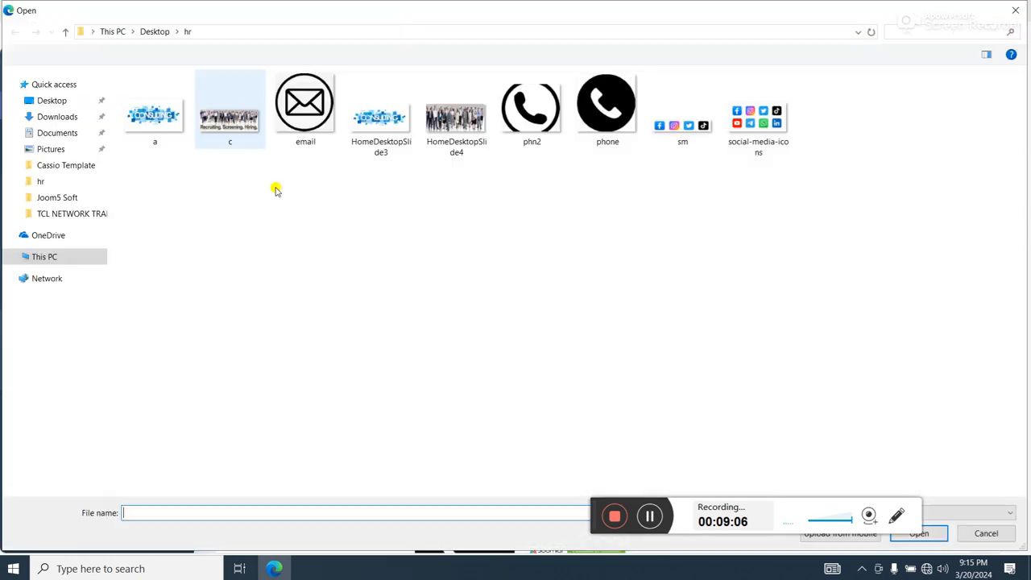
double_click(525, 113)
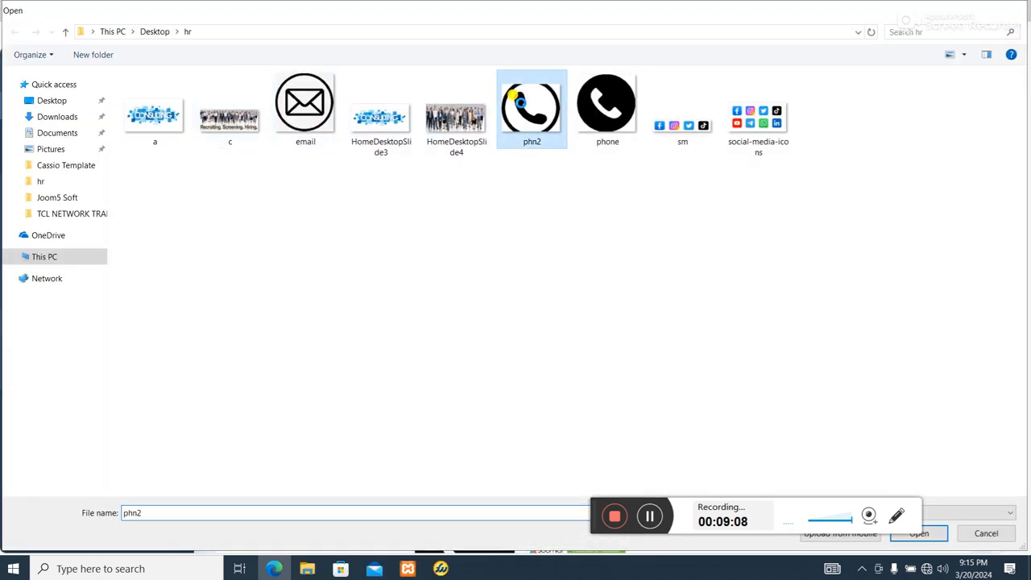
scroll(510, 270, "down", 3)
scroll(490, 414, "up", 3)
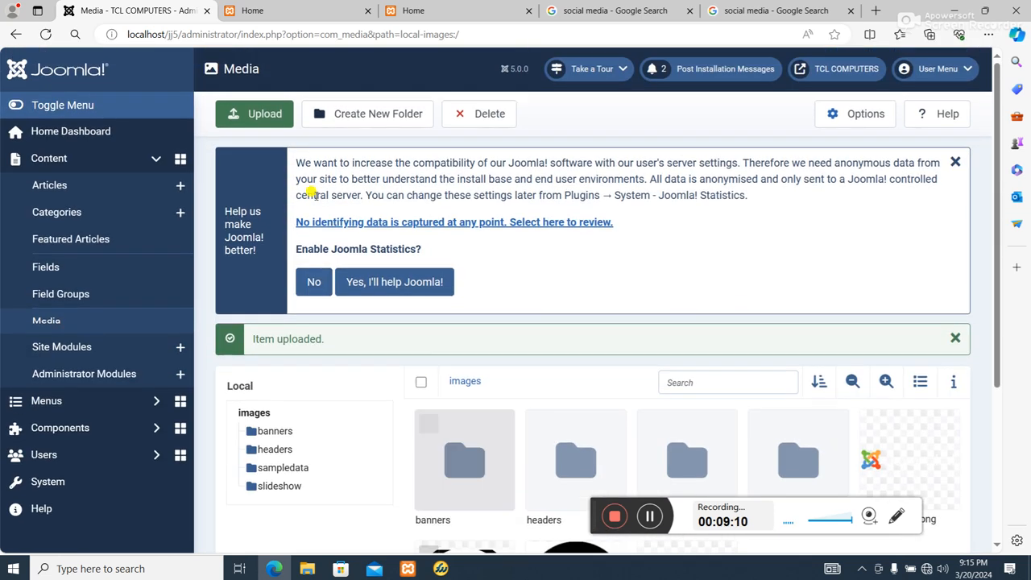
Upload the email and sm images from the hr folder into the Media images folder
left_click(276, 114)
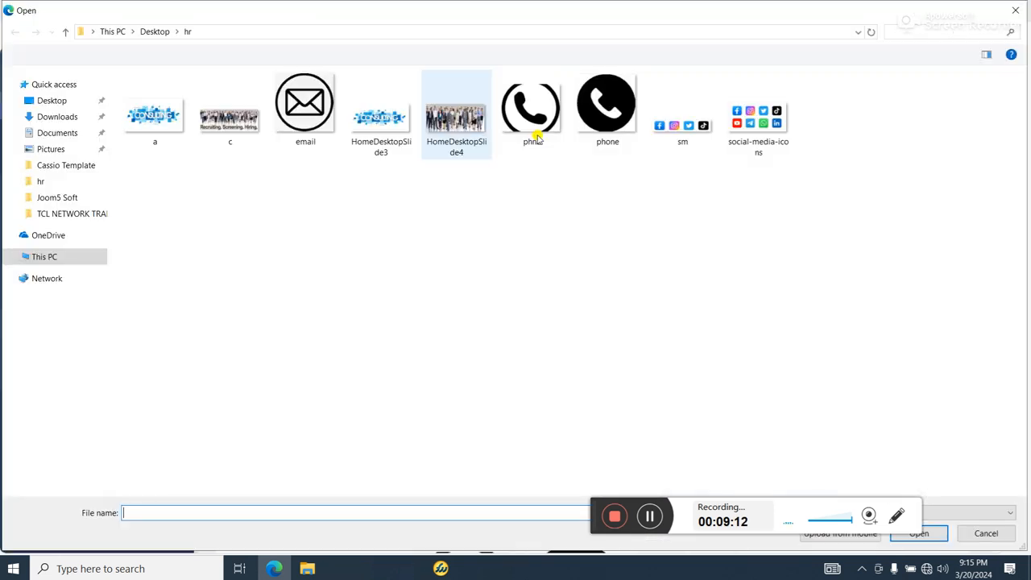
double_click(310, 103)
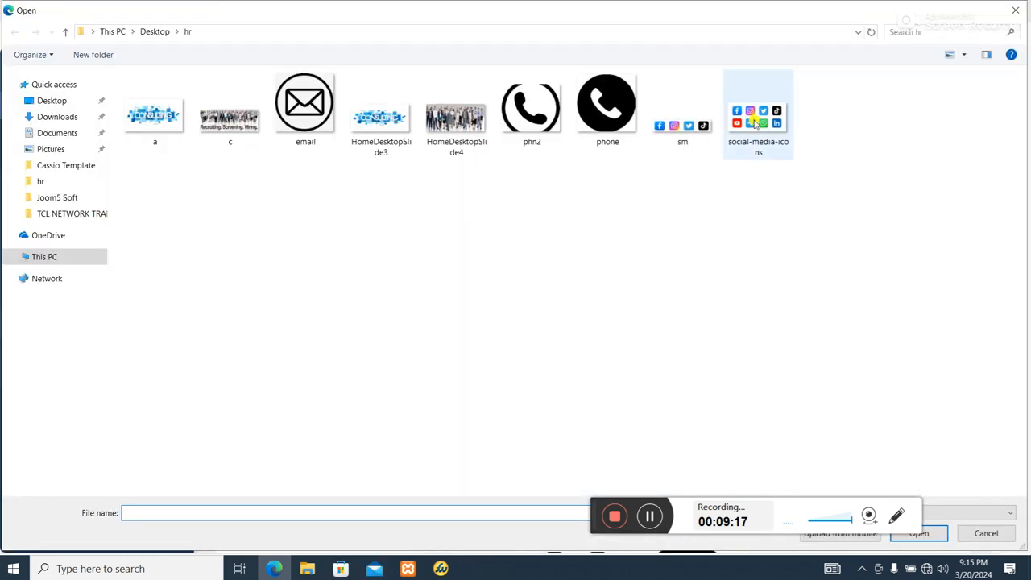
double_click(683, 129)
scroll(688, 165, "down", 3)
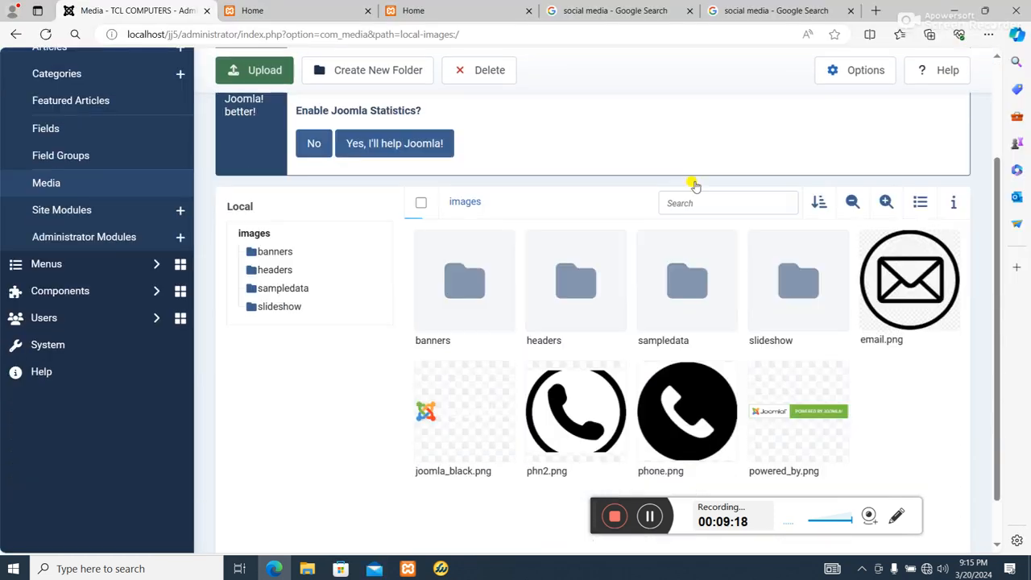
scroll(695, 194, "down", 1)
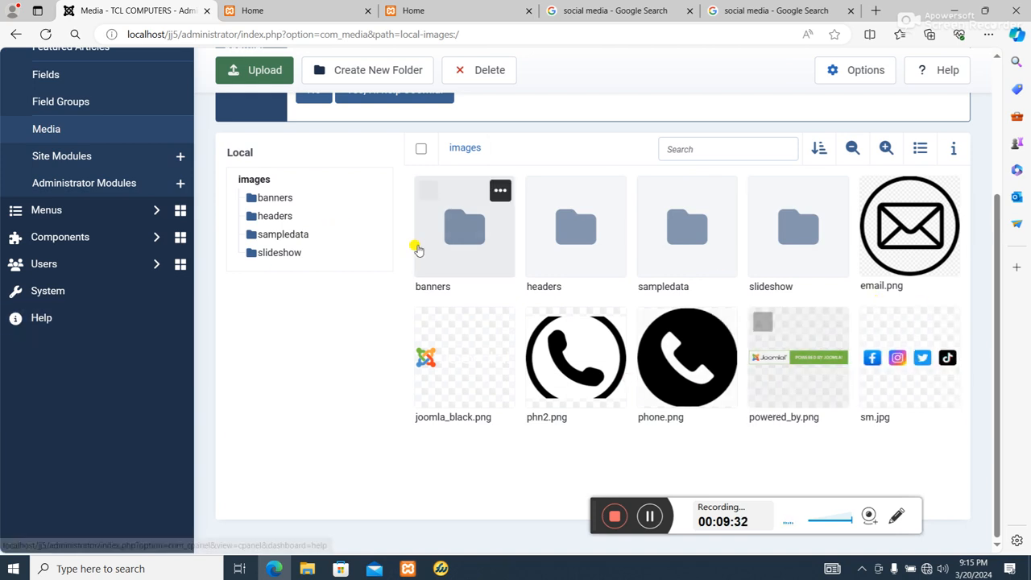
Open the Phone site module through System and Site Modules, and delete the existing icon image from its content
scroll(215, 341, "up", 2)
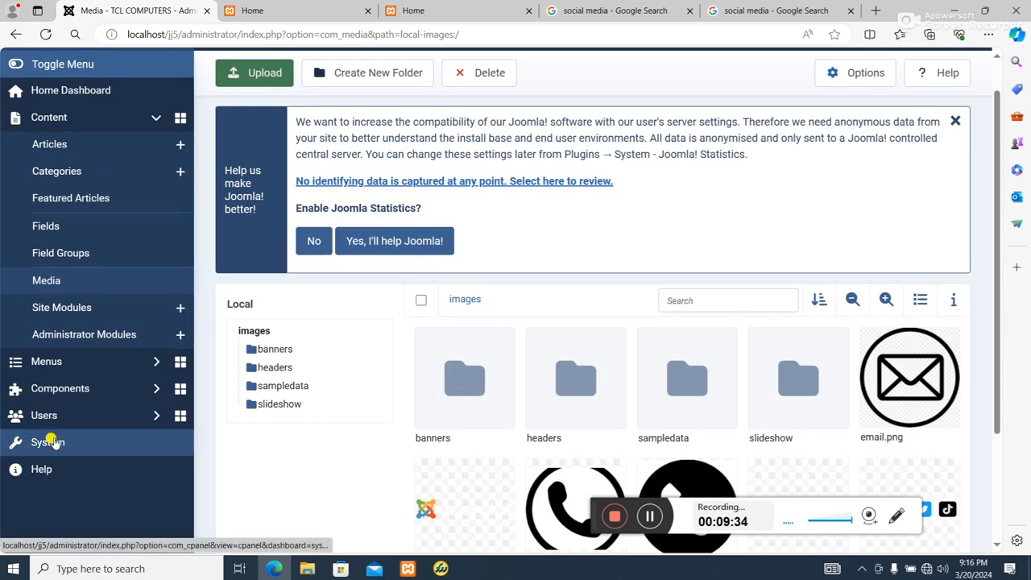
left_click(49, 443)
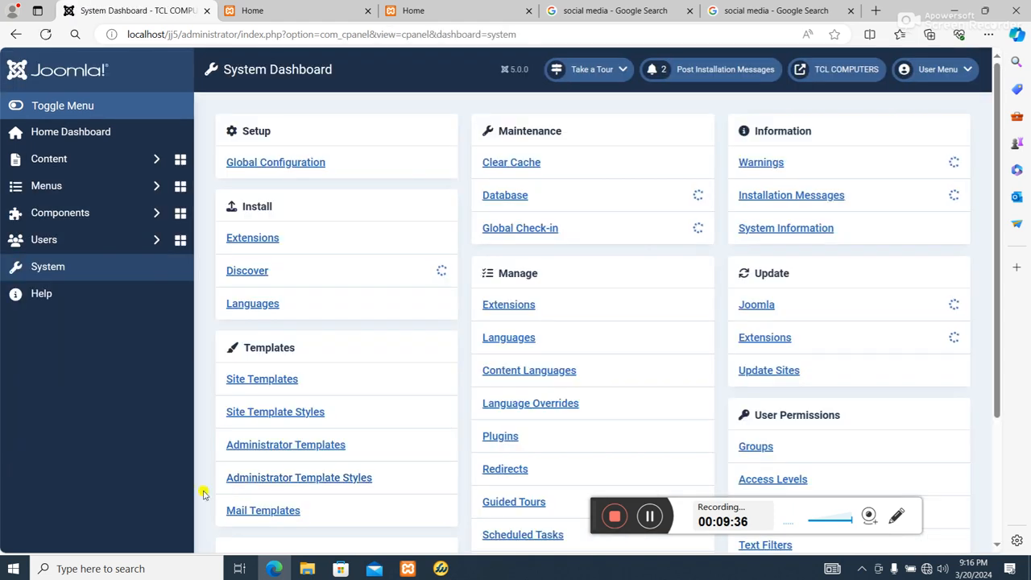
scroll(460, 444, "down", 3)
scroll(472, 456, "down", 2)
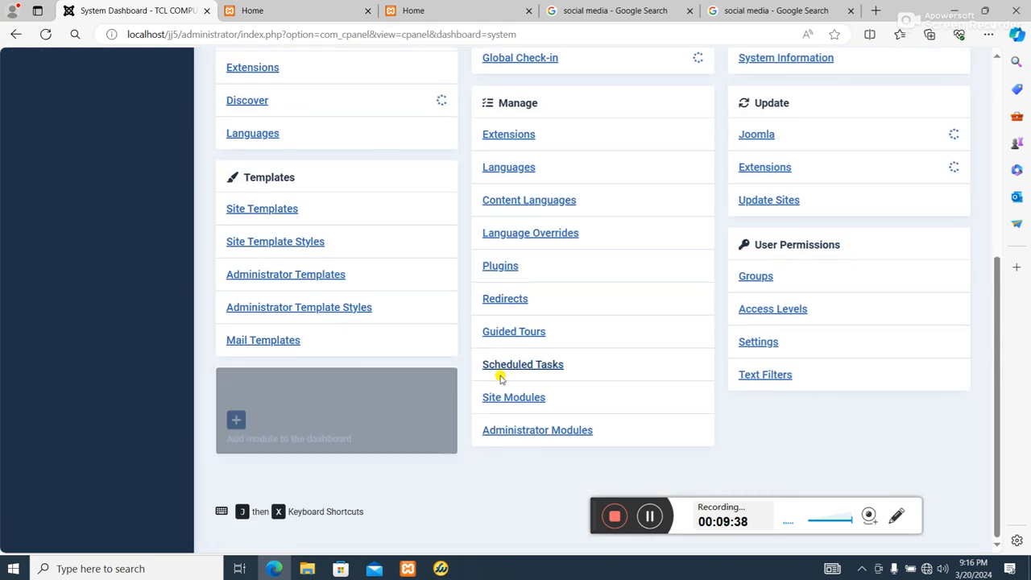
left_click(501, 399)
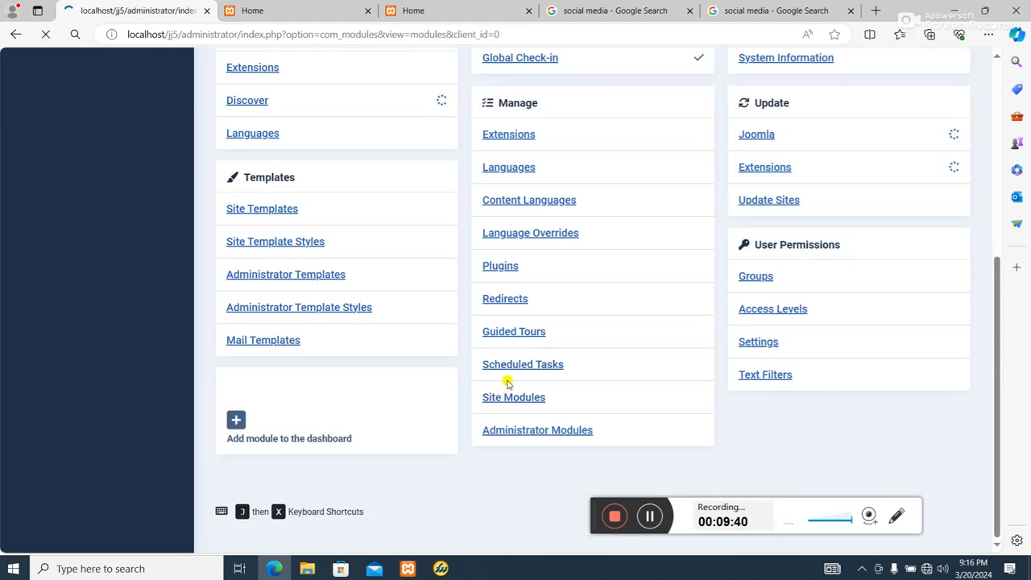
scroll(507, 372, "down", 2)
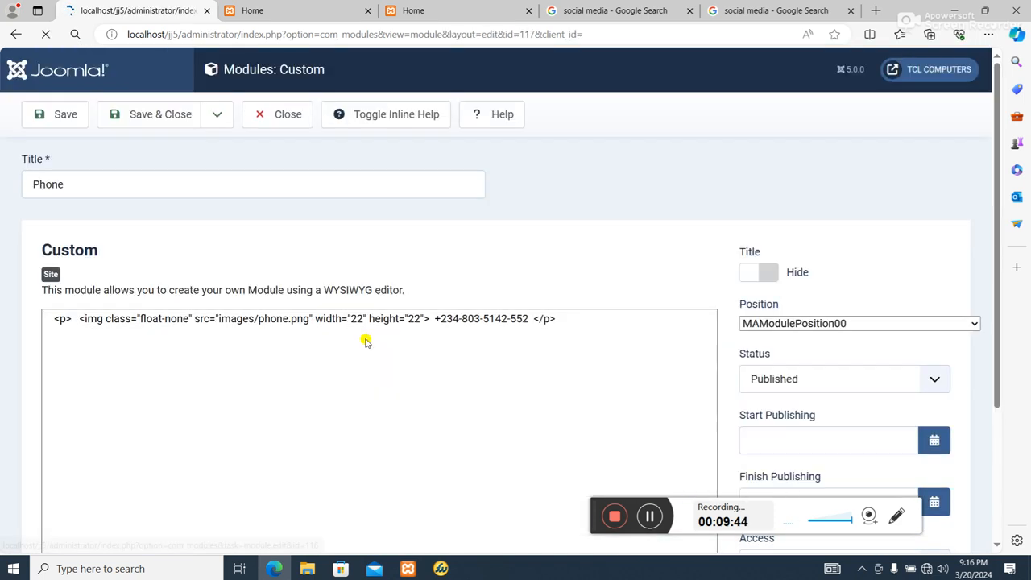
scroll(236, 352, "down", 1)
left_click(64, 341)
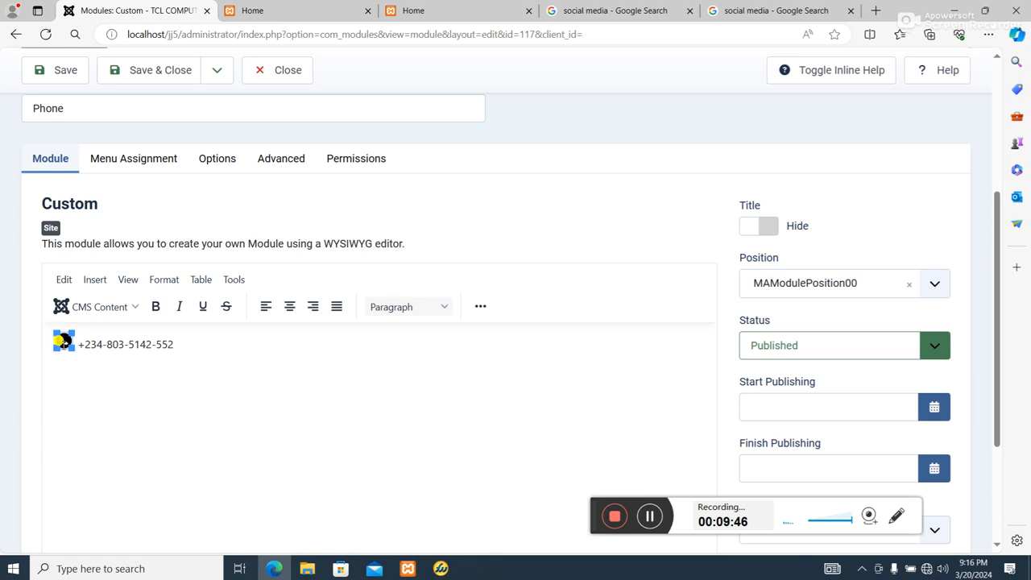
key("Delete")
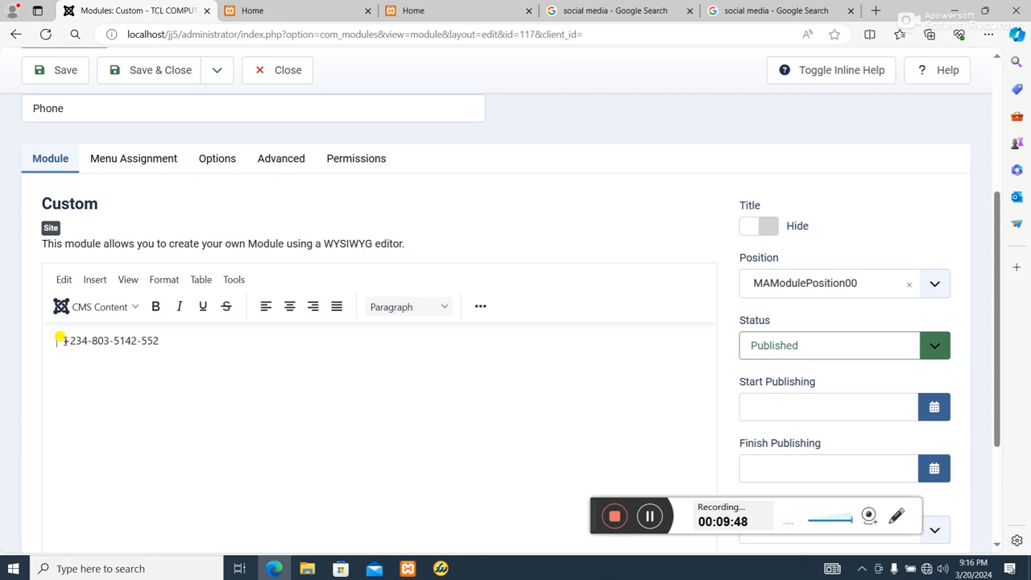
Insert the image images\phone.png before the phone number in the Phone module content
left_click(480, 306)
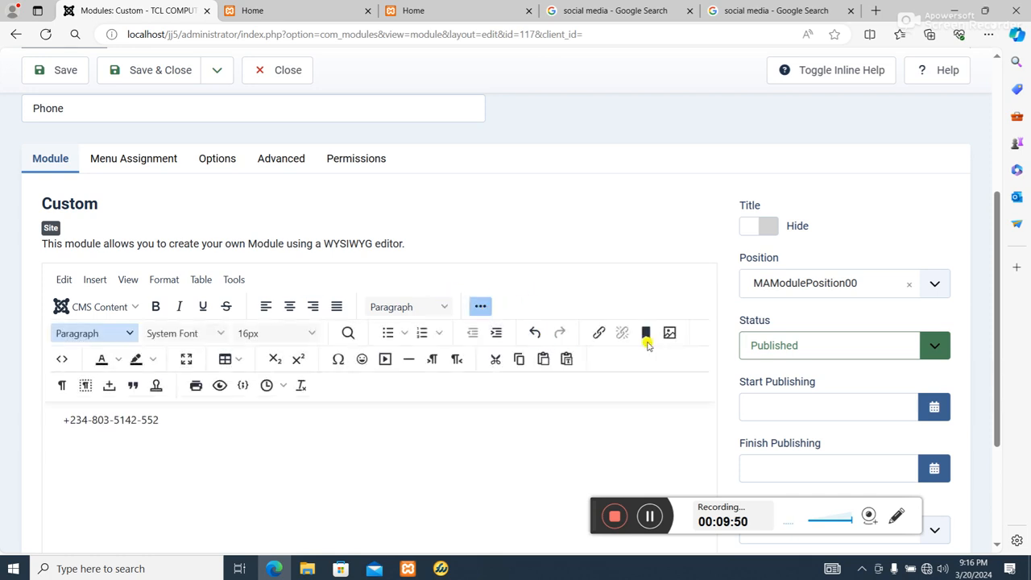
left_click(671, 333)
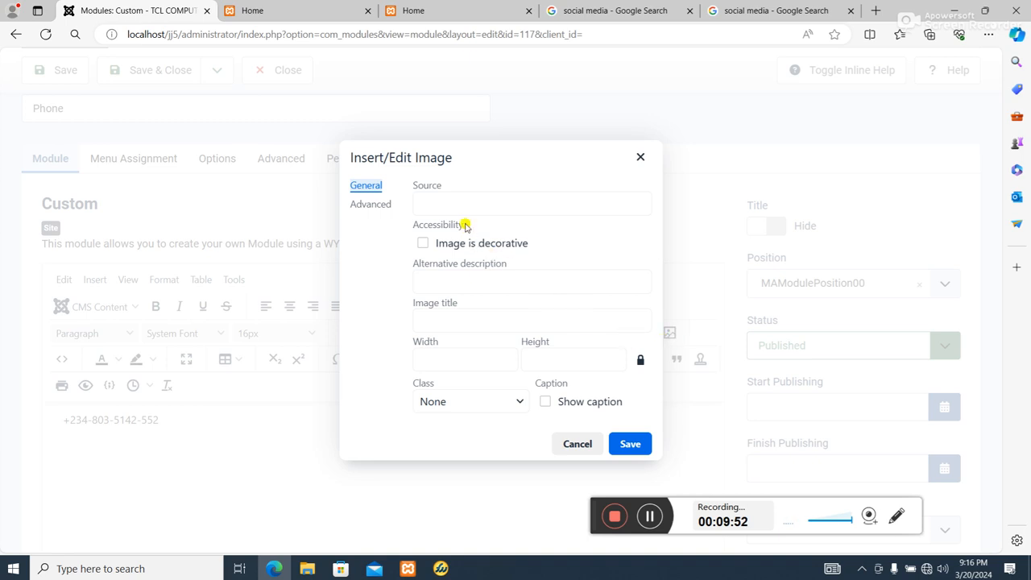
left_click(452, 202)
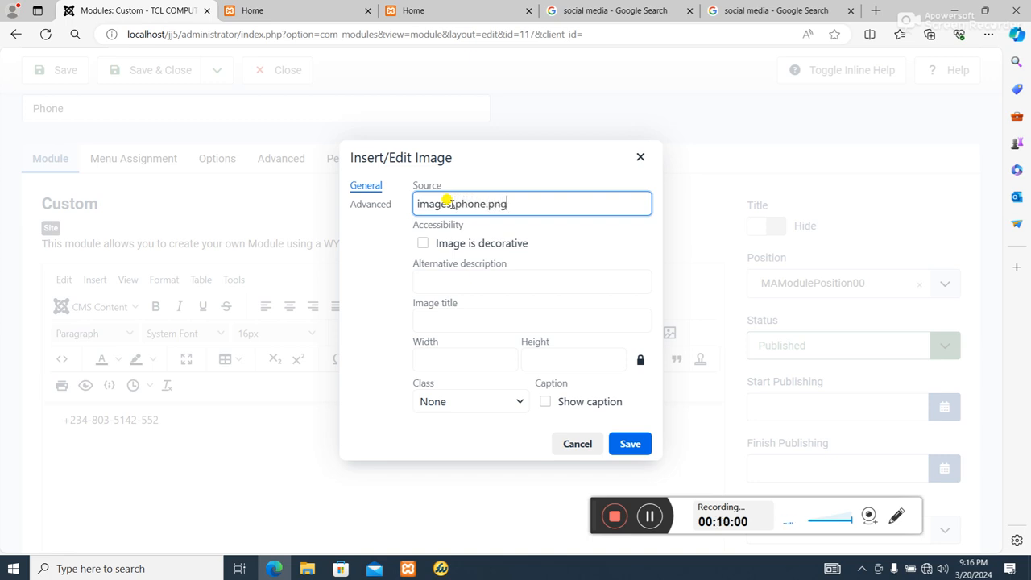
left_click(466, 359)
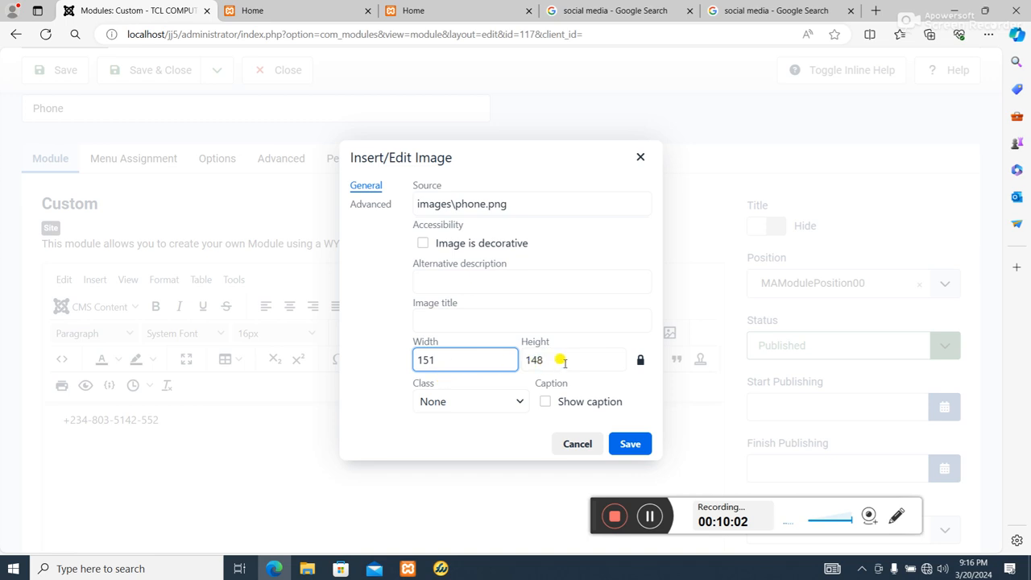
left_click(628, 444)
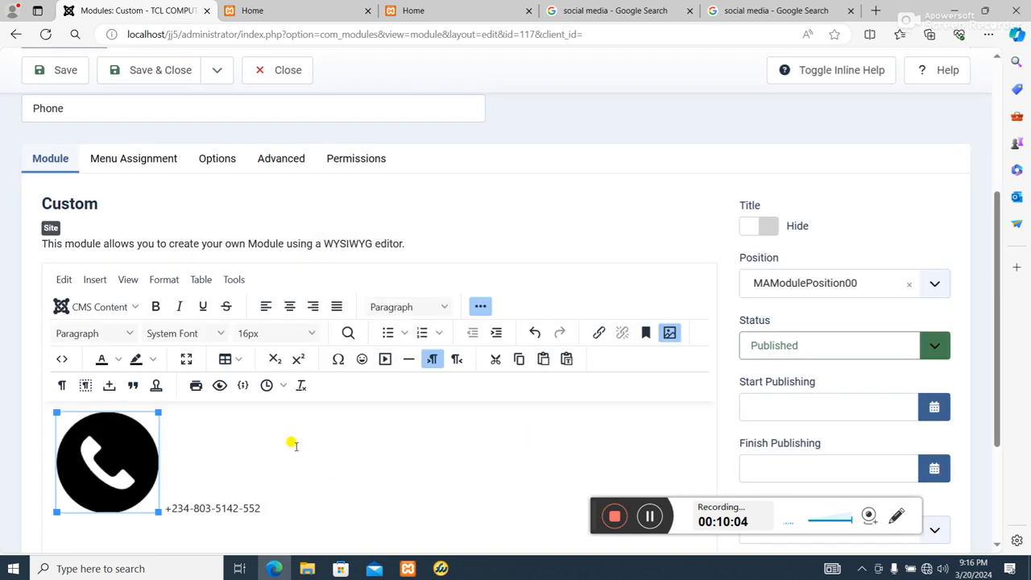
Resize the phone icon to about 31 × 30 pixels, then save and close the Phone module
scroll(242, 411, "down", 3)
left_click_drag(155, 331, 83, 260)
left_click(108, 273)
left_click(71, 246)
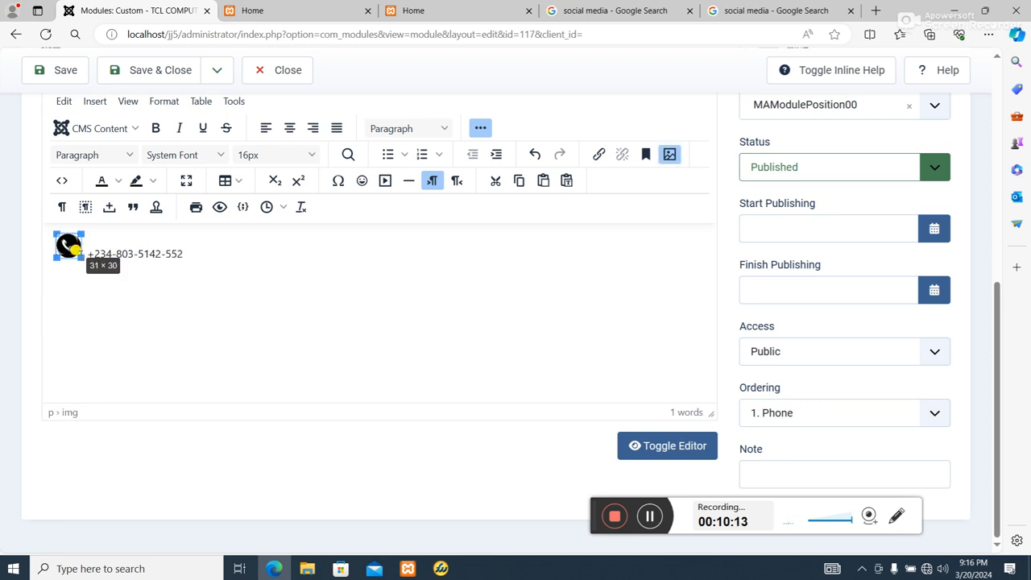
left_click(92, 272)
scroll(276, 298, "up", 2)
scroll(276, 298, "up", 3)
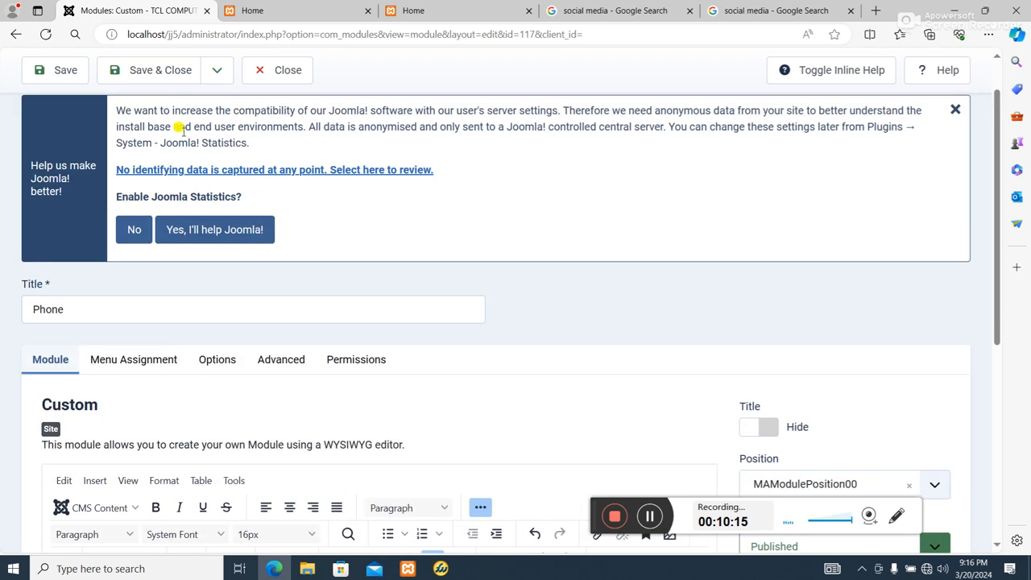
left_click(161, 70)
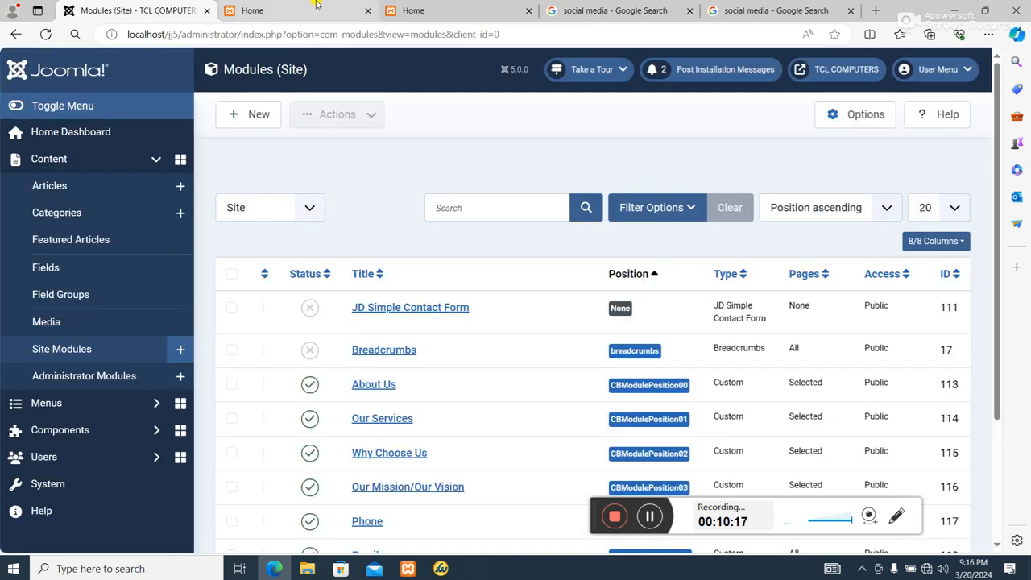
Reload the site front-end tabs to check the phone icon in the header
left_click(310, 11)
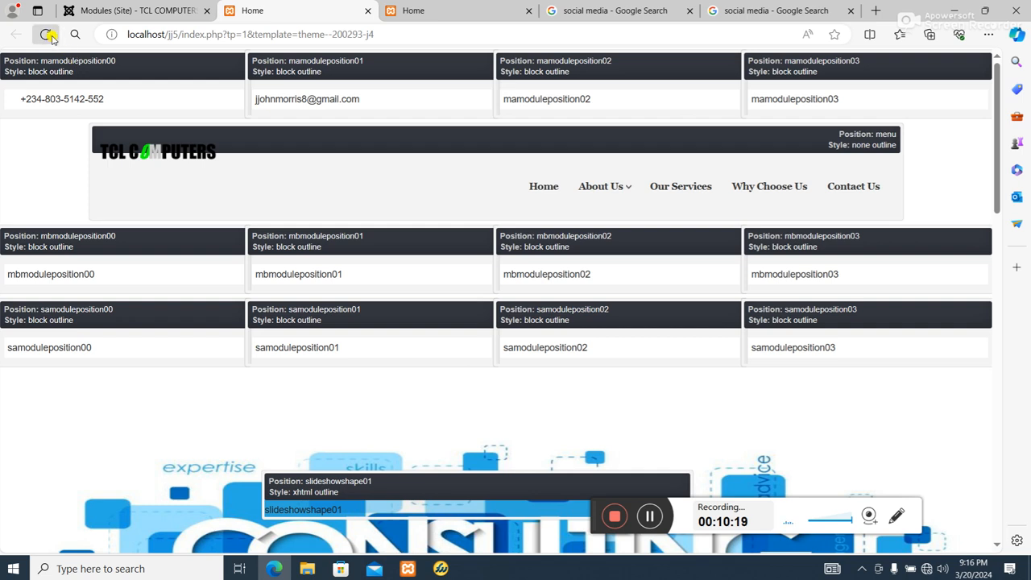
left_click(46, 34)
left_click(414, 11)
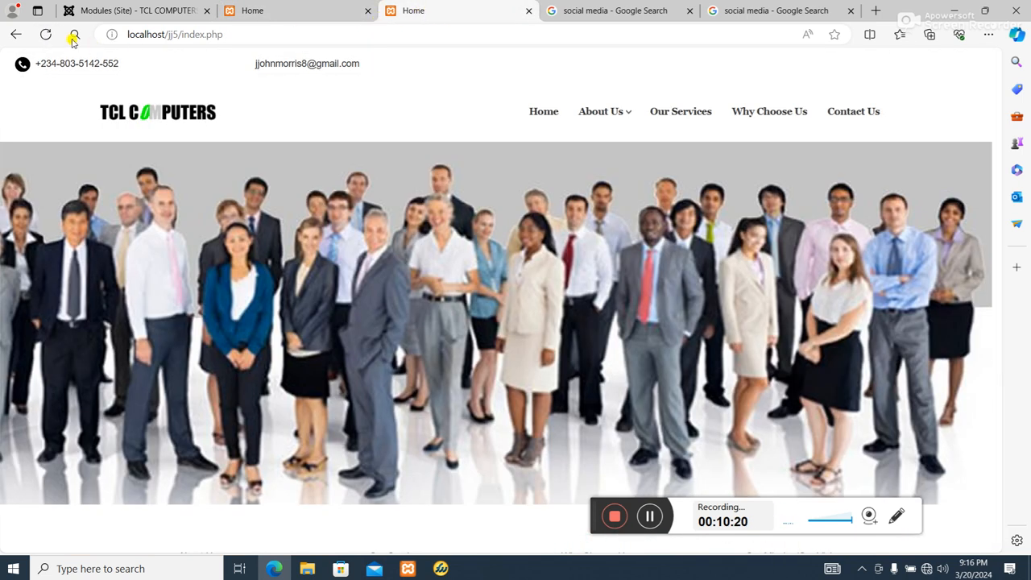
left_click(46, 34)
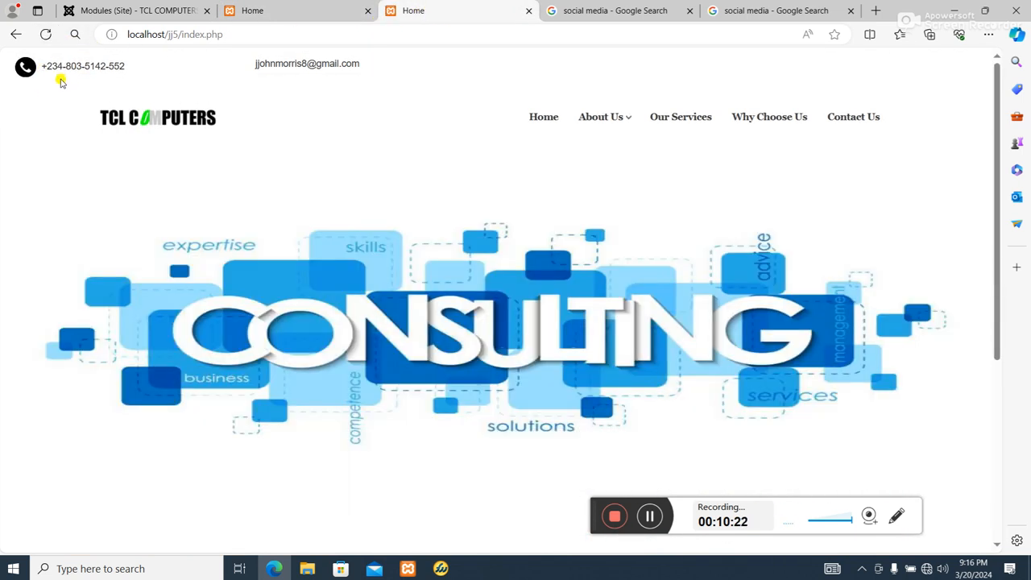
Open the Email module from the site modules list and decline the Joomla statistics prompt
left_click(169, 10)
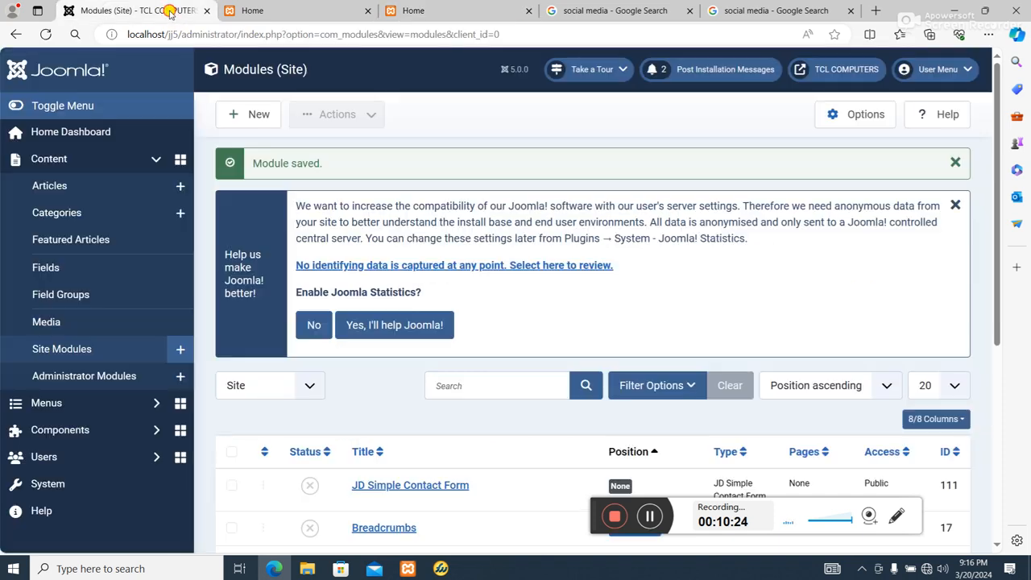
scroll(323, 264, "down", 3)
scroll(322, 264, "down", 2)
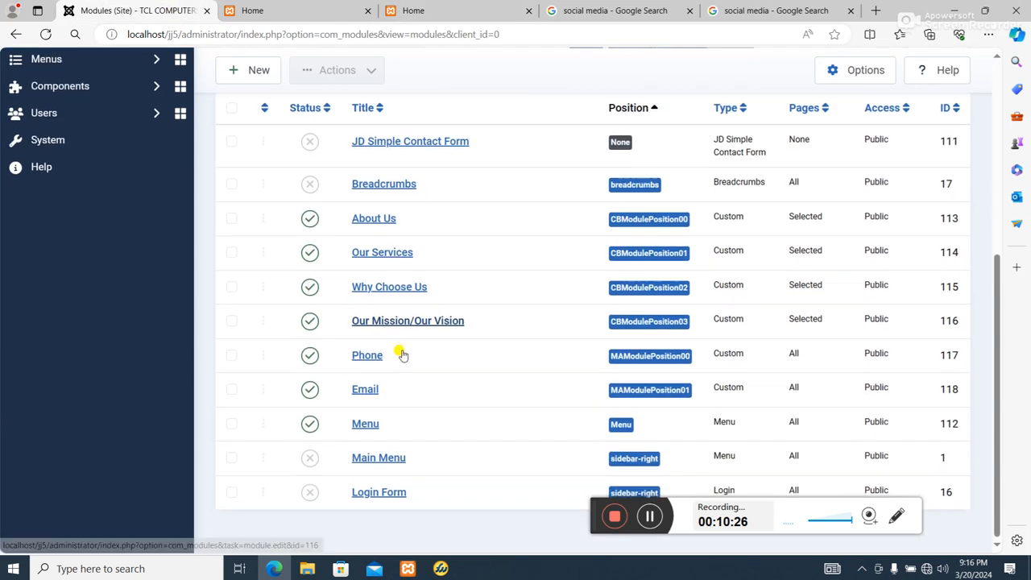
left_click(359, 390)
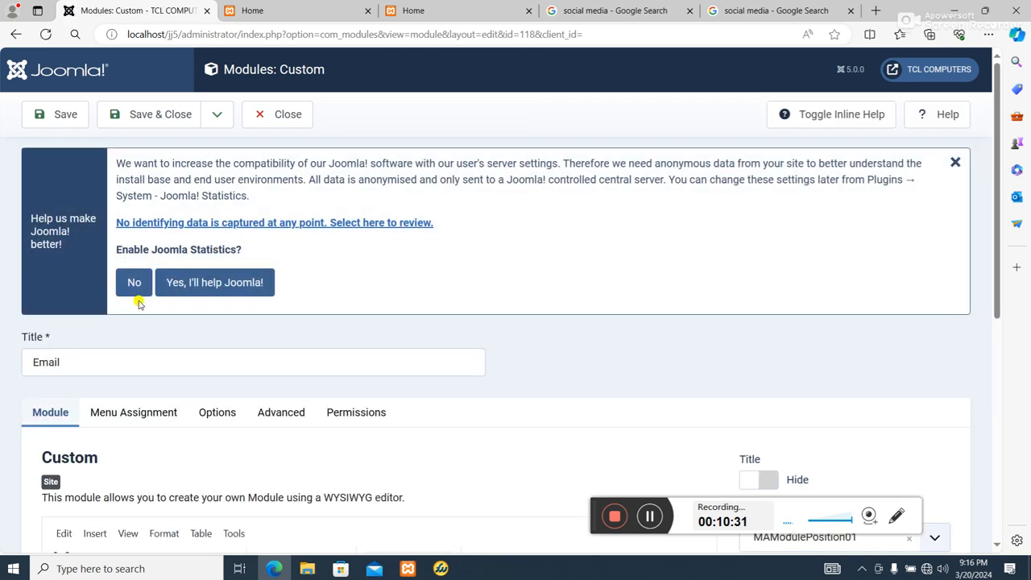
left_click(133, 286)
scroll(85, 373, "down", 1)
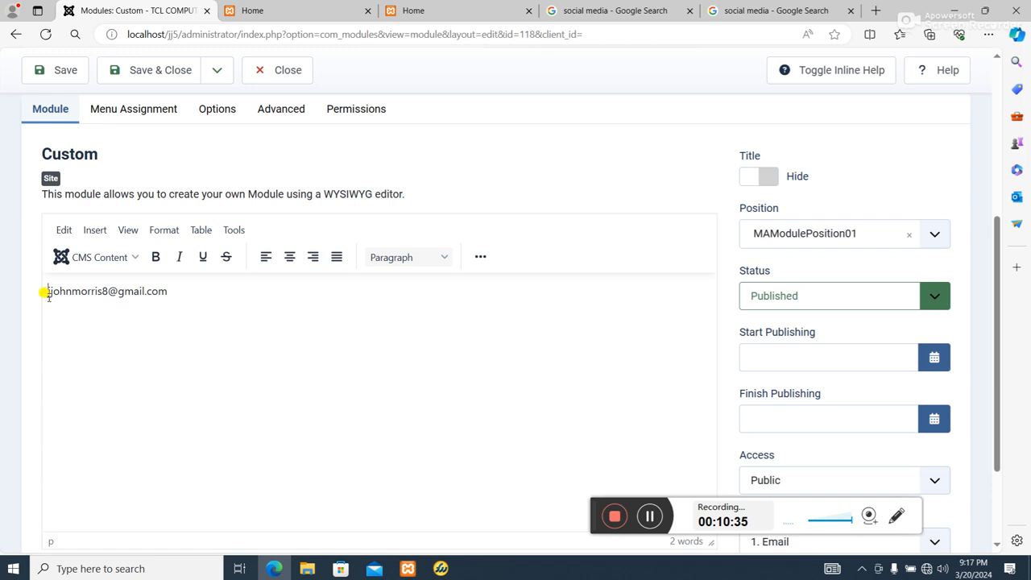
Insert the image images\email.png before the email address with a width of 148
left_click(481, 257)
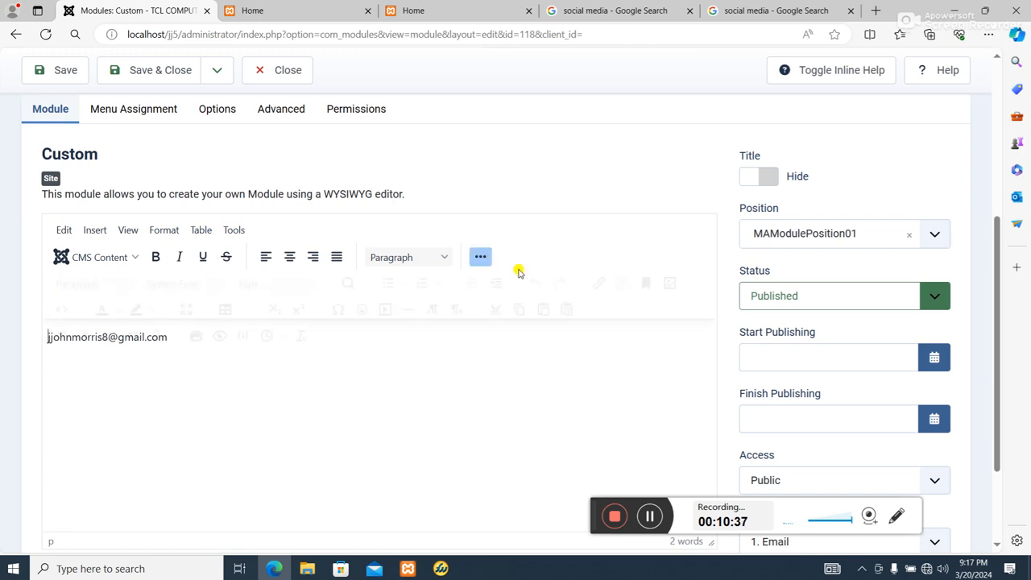
left_click(670, 283)
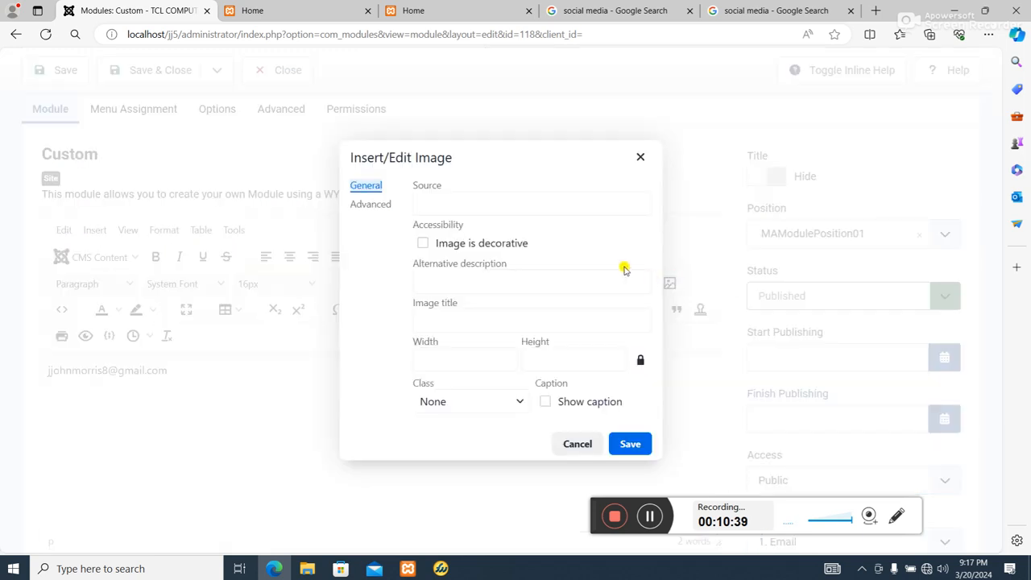
left_click(493, 202)
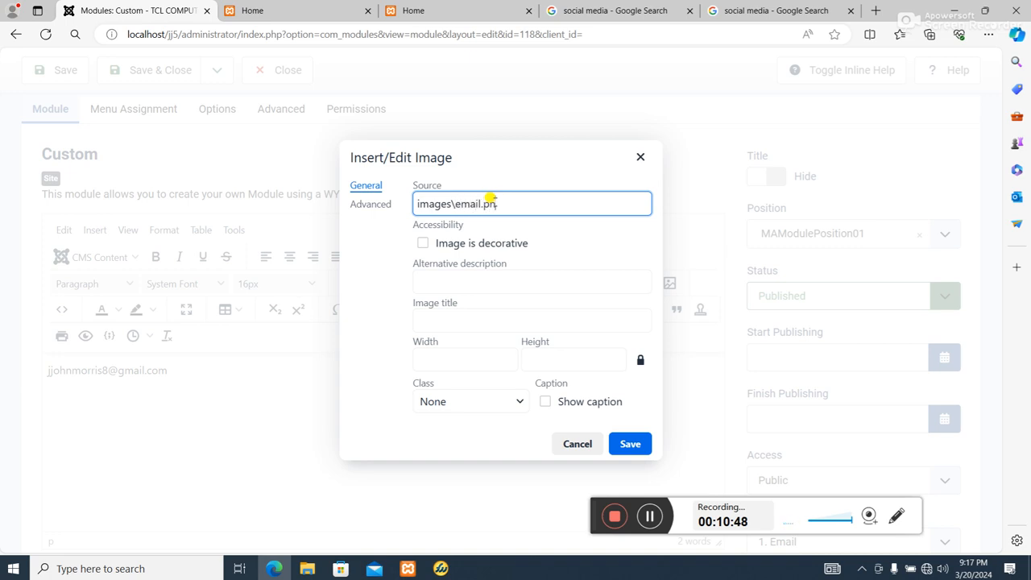
left_click(477, 360)
type("148")
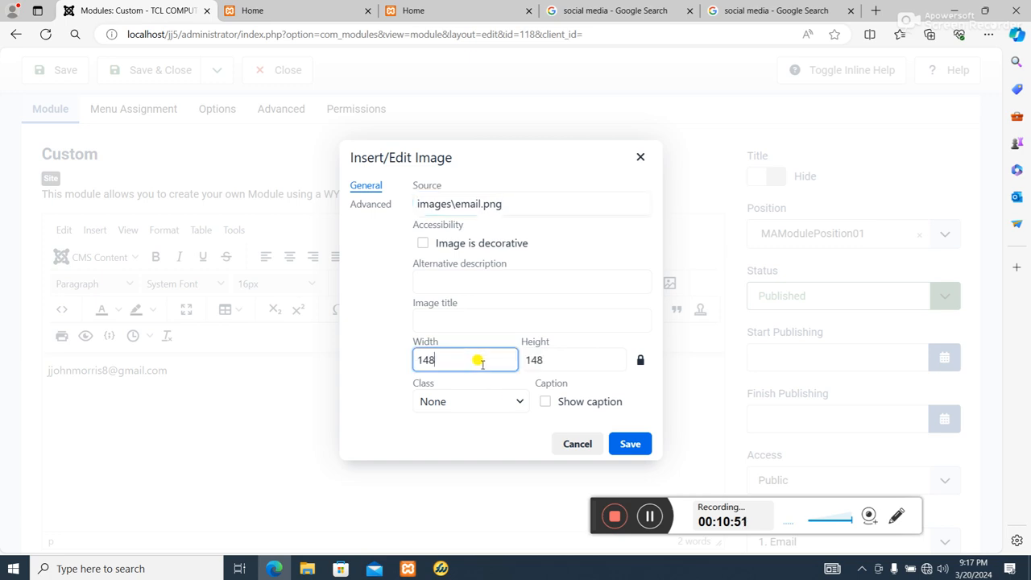
left_click(628, 444)
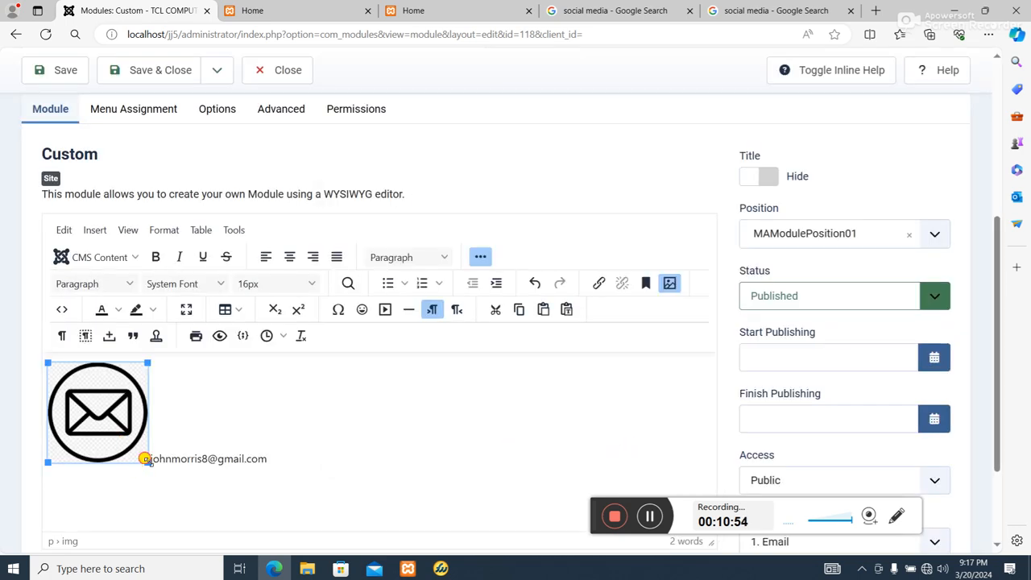
Shrink the email icon to a small inline size beside the email address
left_click_drag(146, 459, 69, 384)
left_click(121, 416)
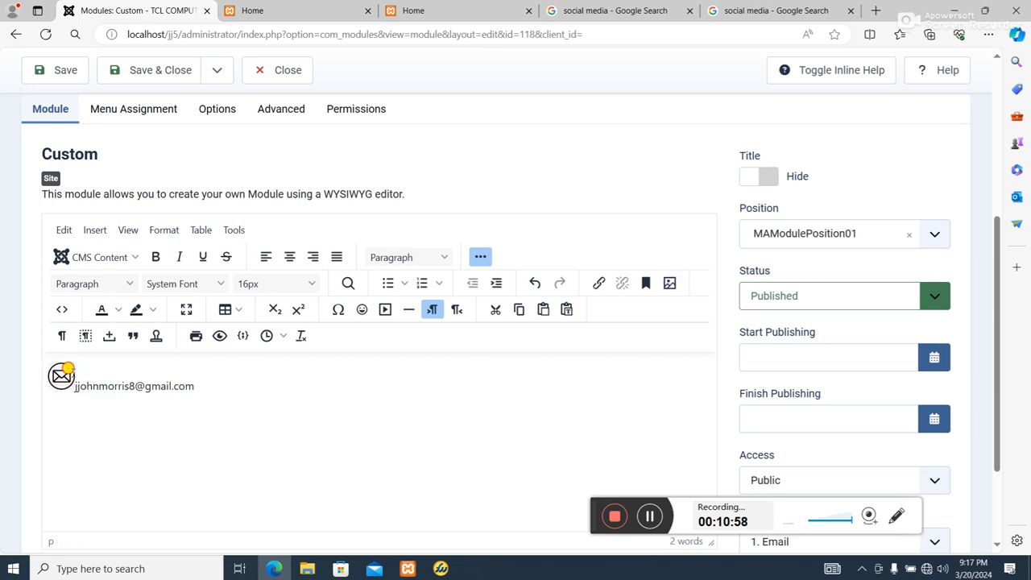
left_click(68, 369)
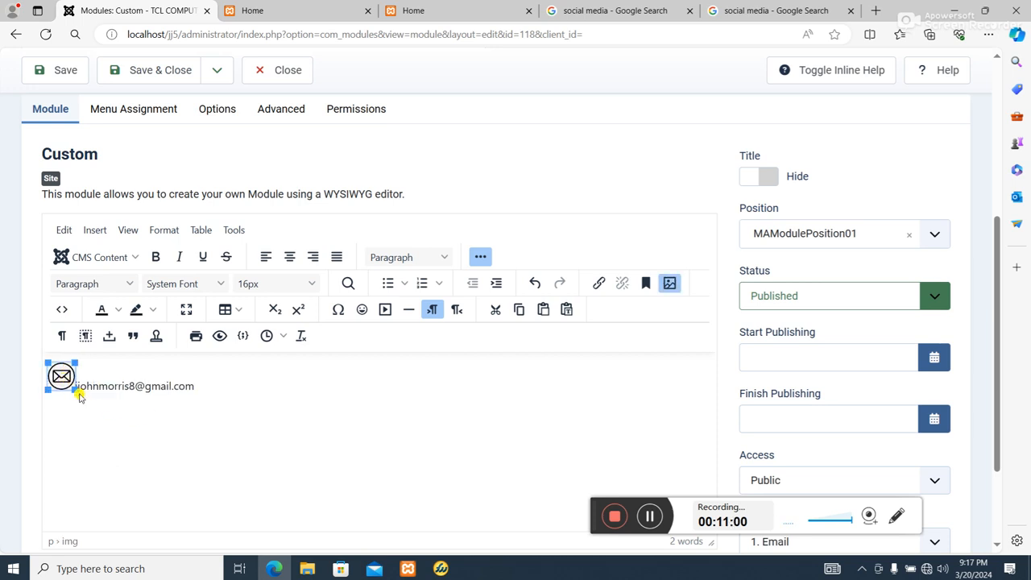
left_click_drag(74, 389, 64, 379)
left_click(74, 389)
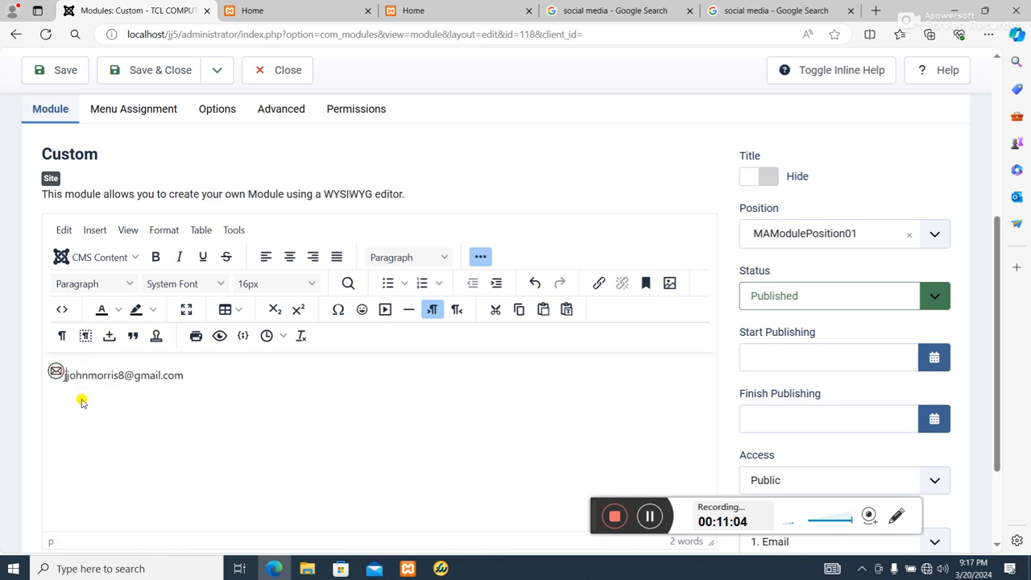
key("Return")
key("Left")
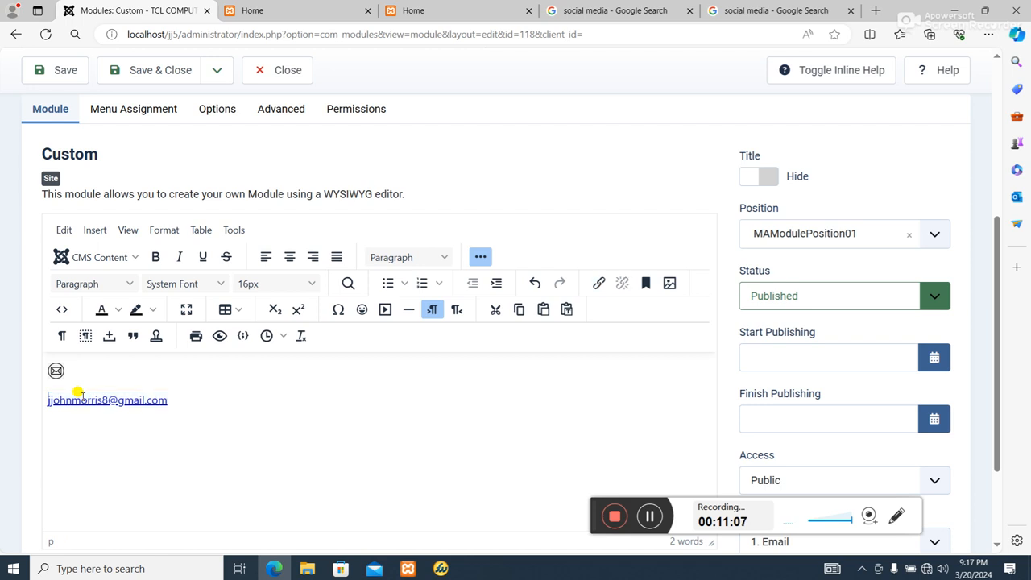
key("BackSpace")
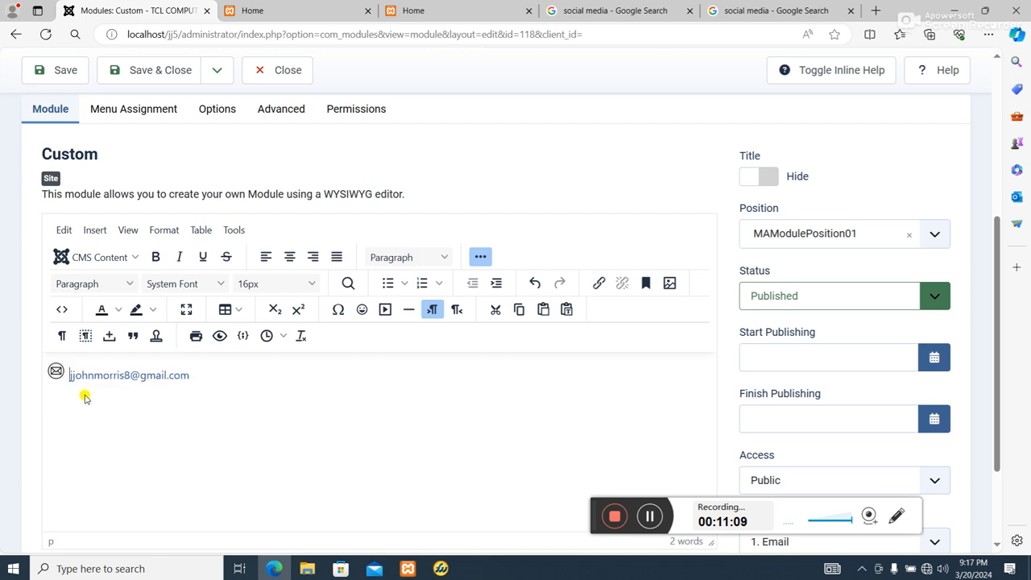
key("BackSpace")
Reduce the email icon slightly more, then save the Email module
key("shift+End")
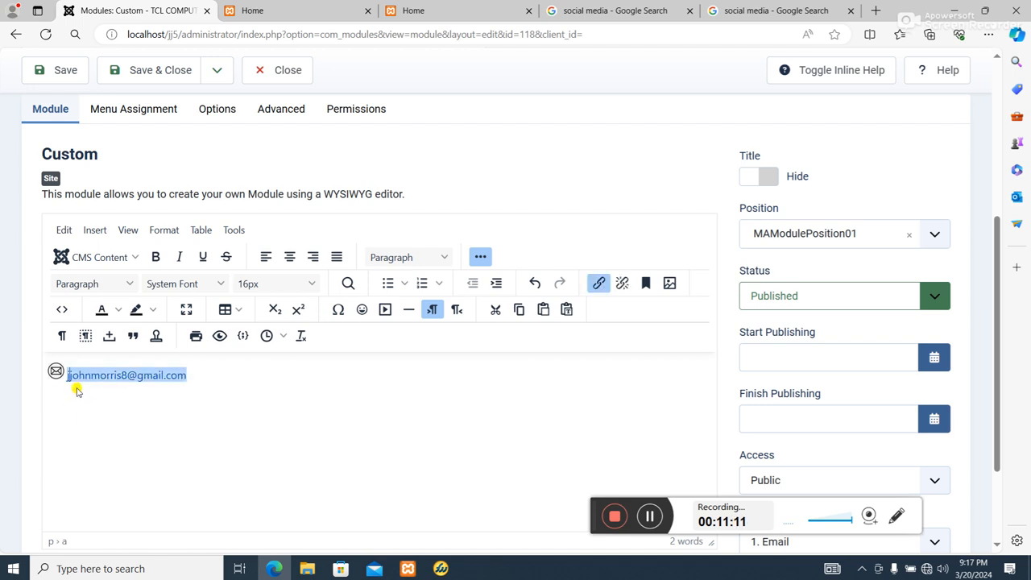
left_click(56, 371)
key("shift+End")
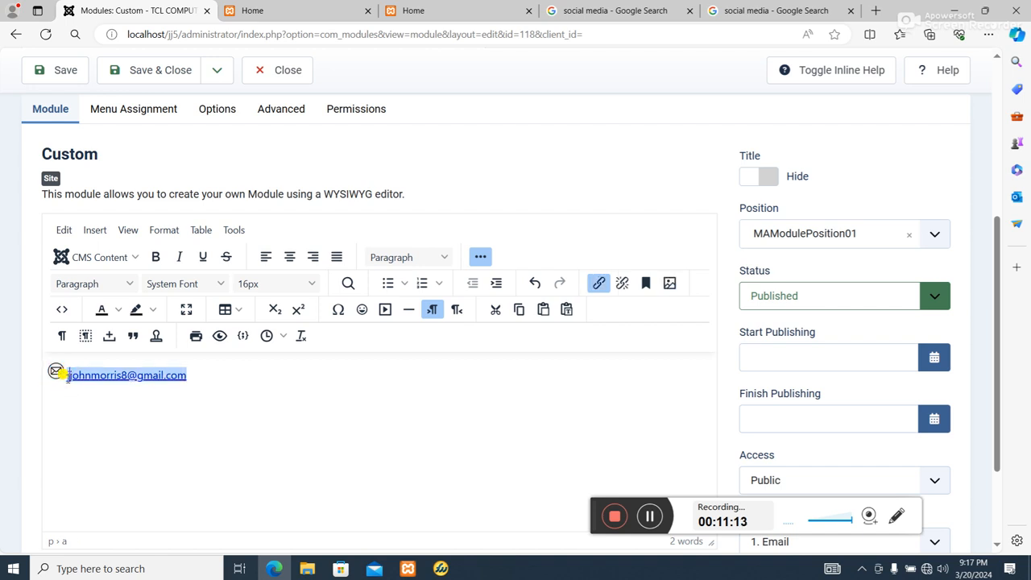
left_click(56, 371)
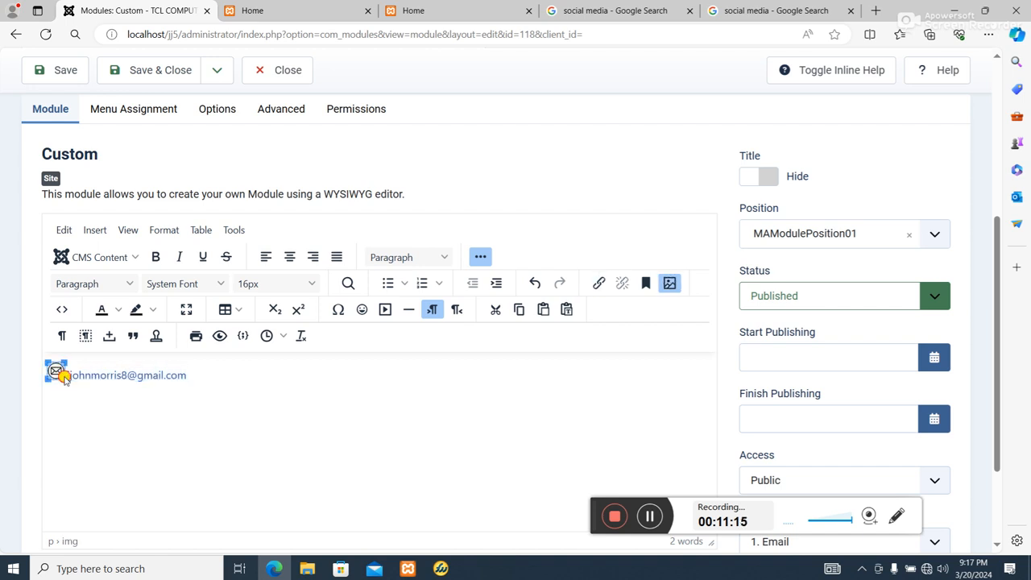
left_click_drag(65, 379, 60, 376)
left_click(160, 436)
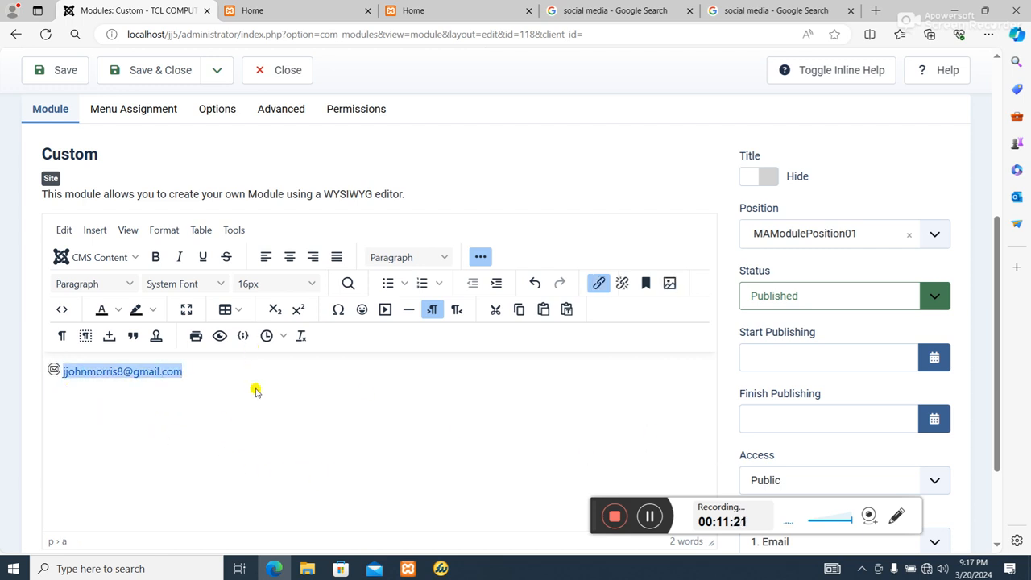
left_click(71, 70)
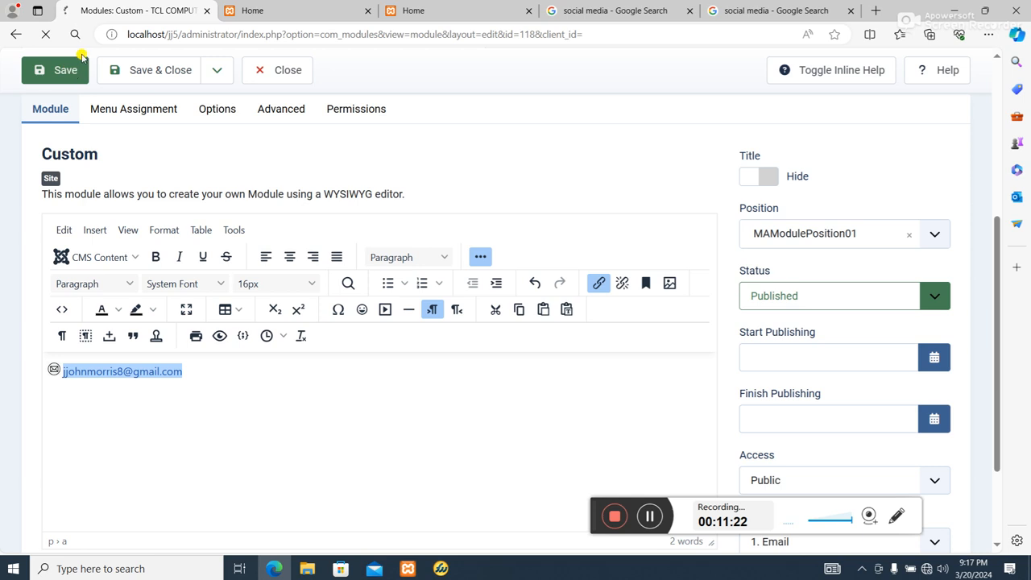
Reload the site front-end tab to check the email icon in the header
left_click(290, 15)
left_click(385, 13)
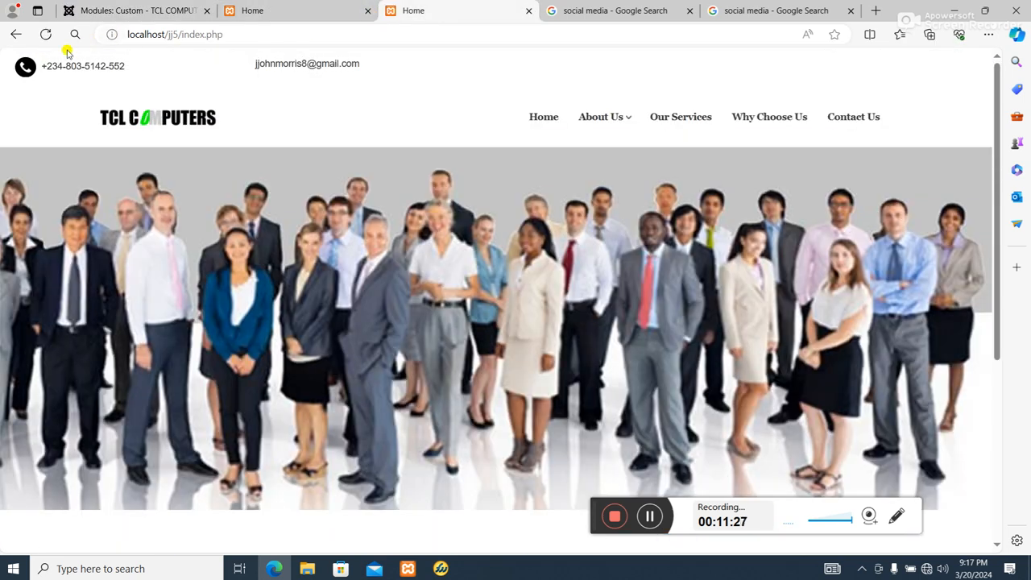
left_click(45, 39)
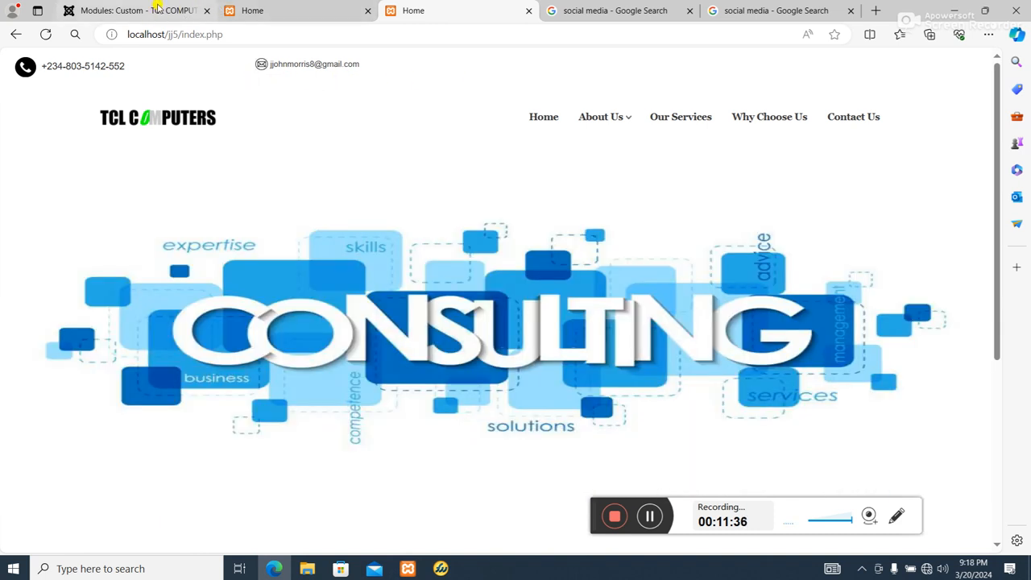
Return to the administrator tab and close the Email module editor
left_click(158, 9)
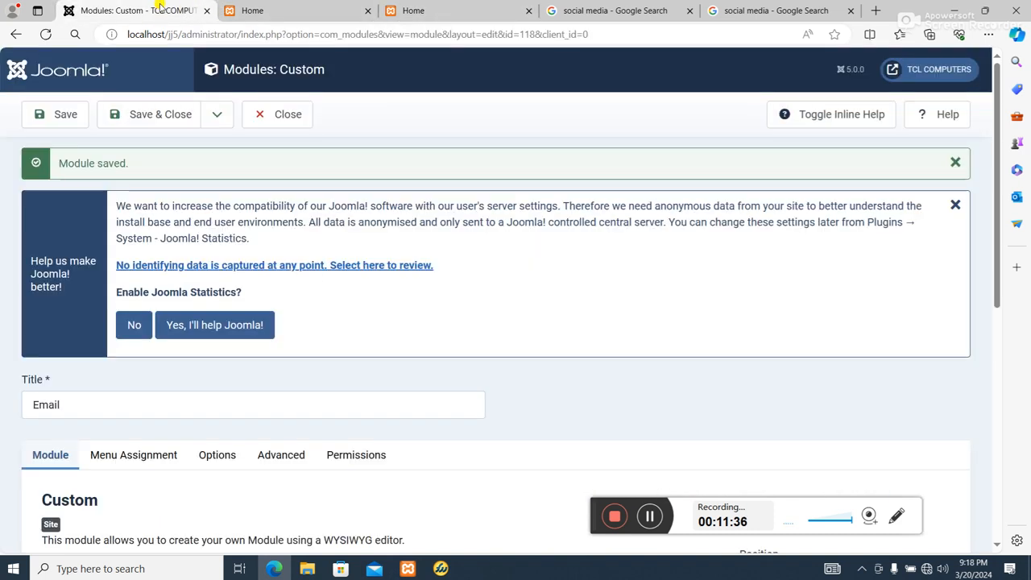
scroll(258, 325, "down", 3)
scroll(264, 341, "up", 3)
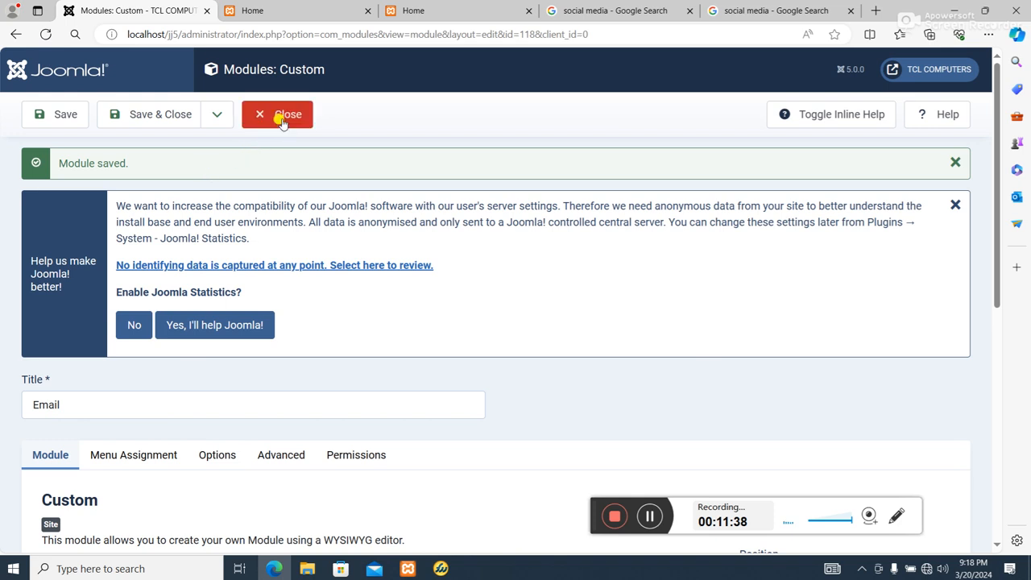
left_click(180, 120)
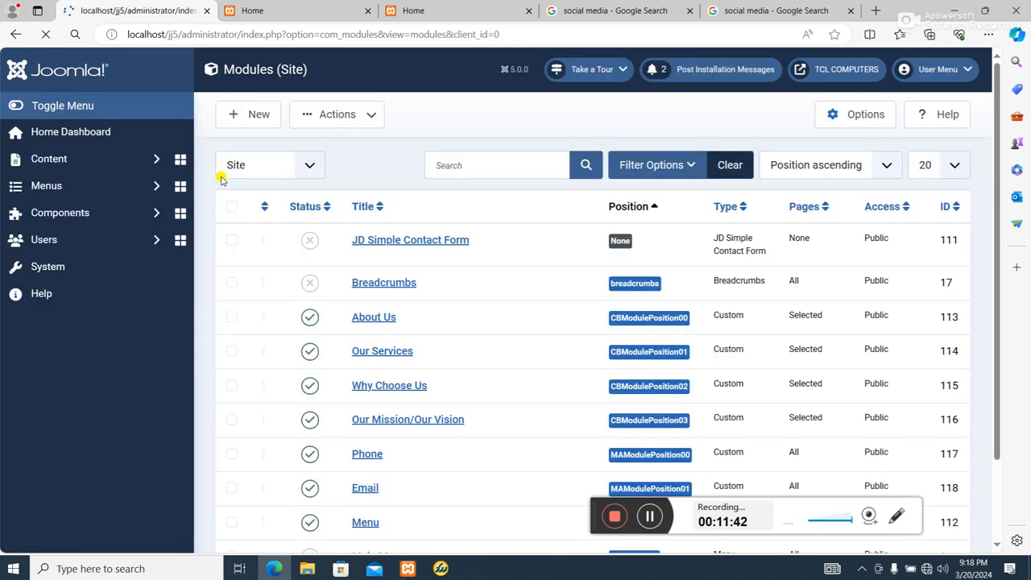
Start a new site module of the Custom type
scroll(515, 414, "down", 5)
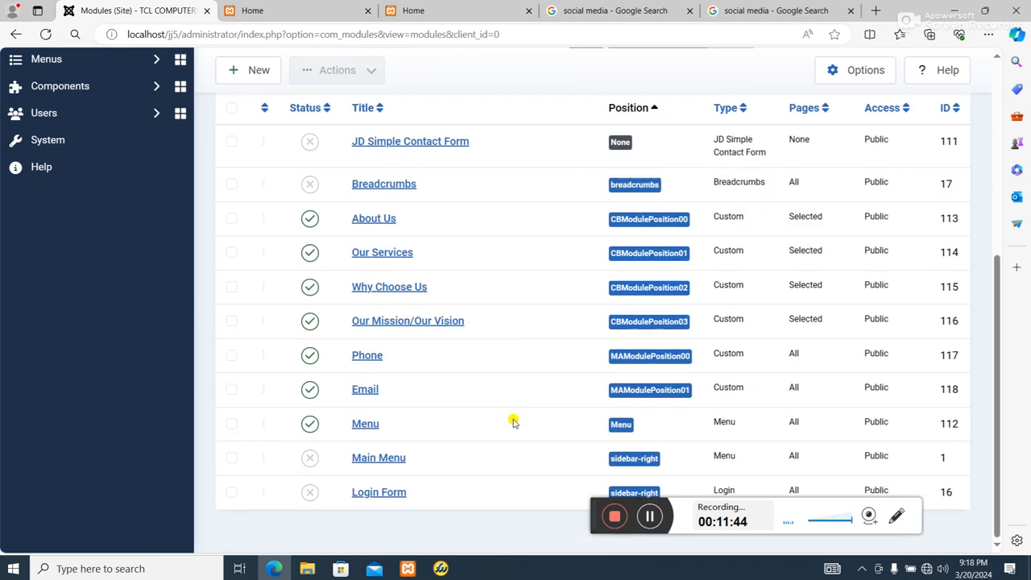
scroll(513, 422, "up", 5)
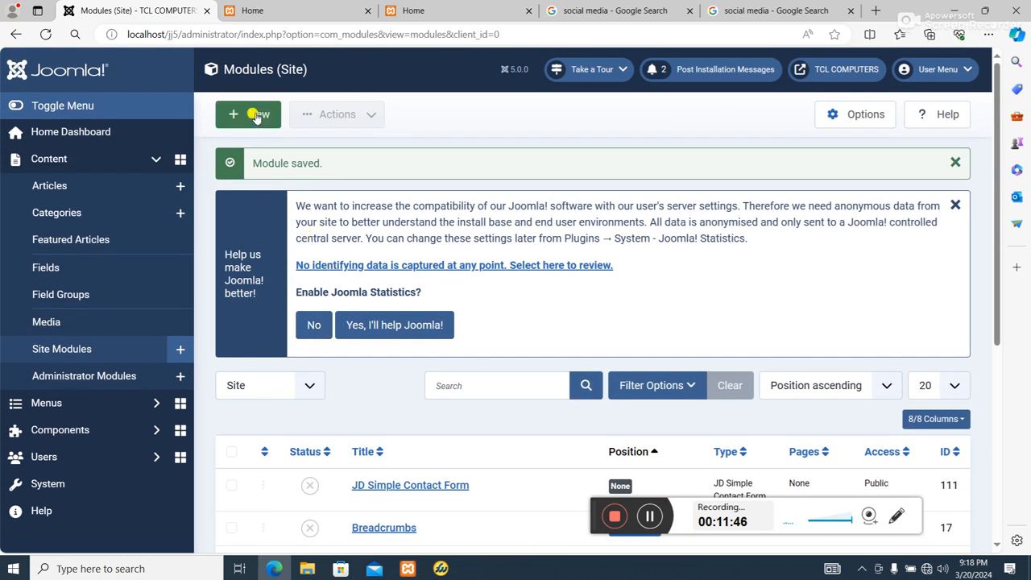
left_click(234, 113)
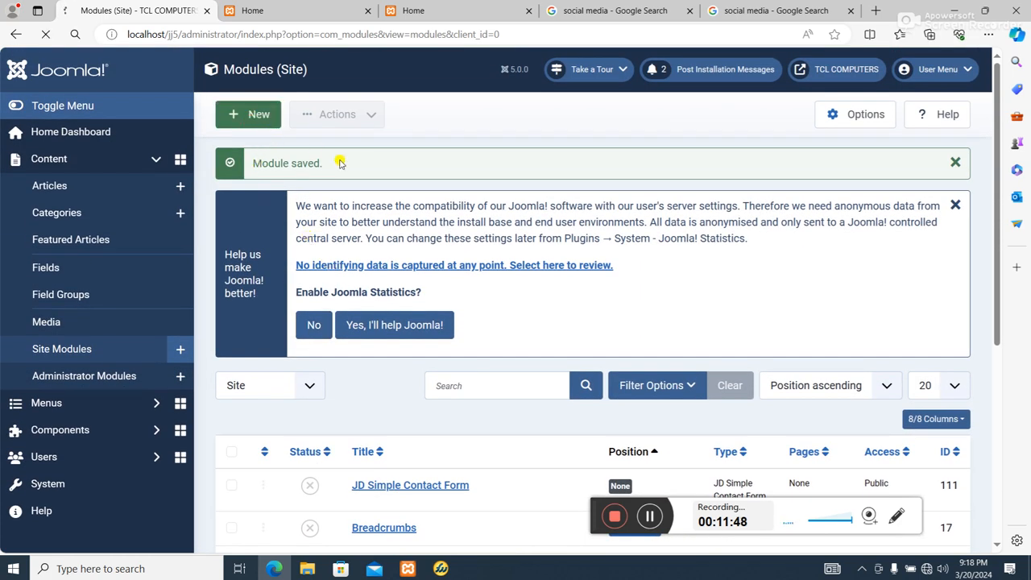
scroll(558, 333, "down", 3)
scroll(516, 370, "up", 2)
scroll(472, 417, "down", 4)
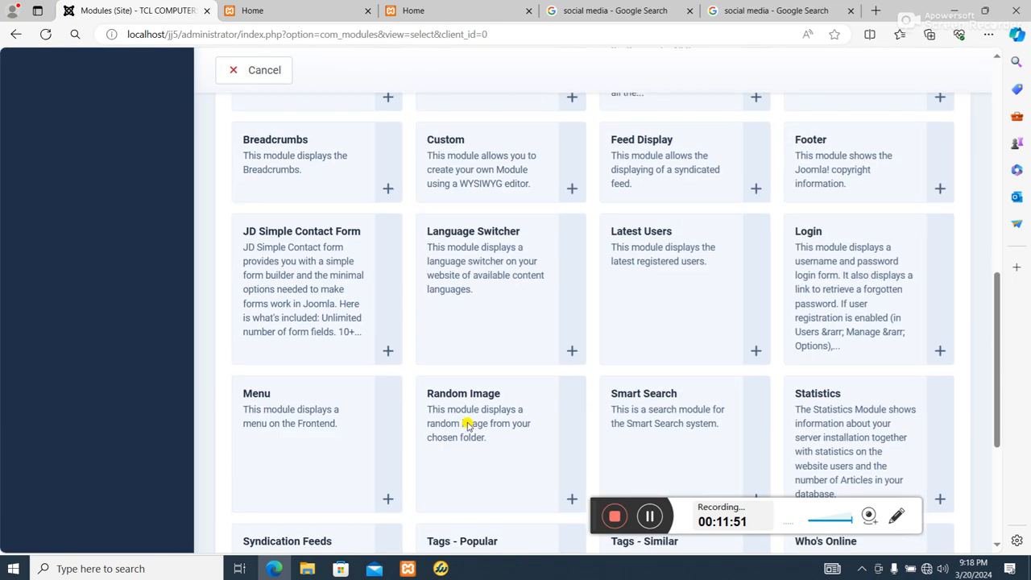
left_click(447, 165)
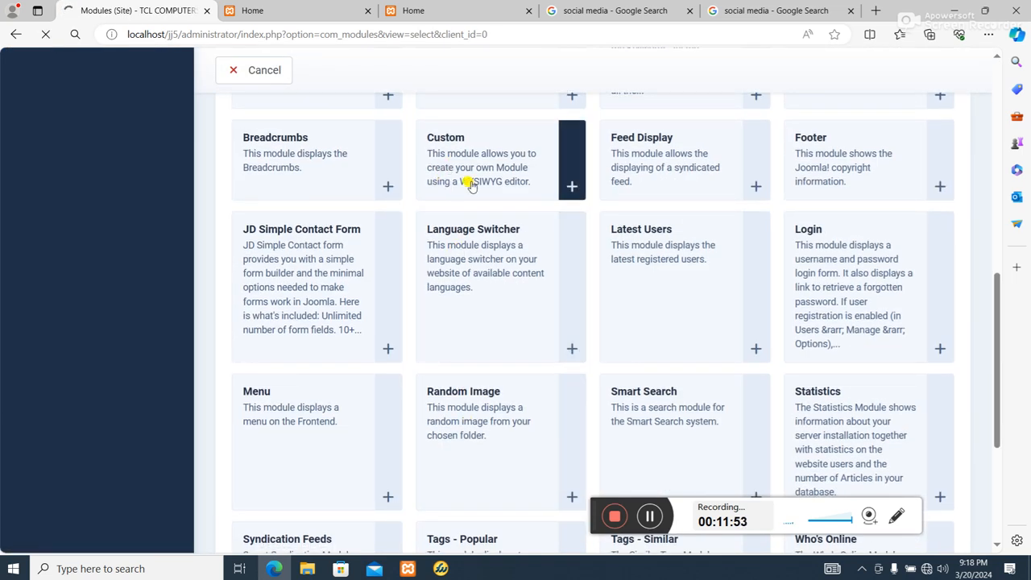
scroll(532, 322, "down", 3)
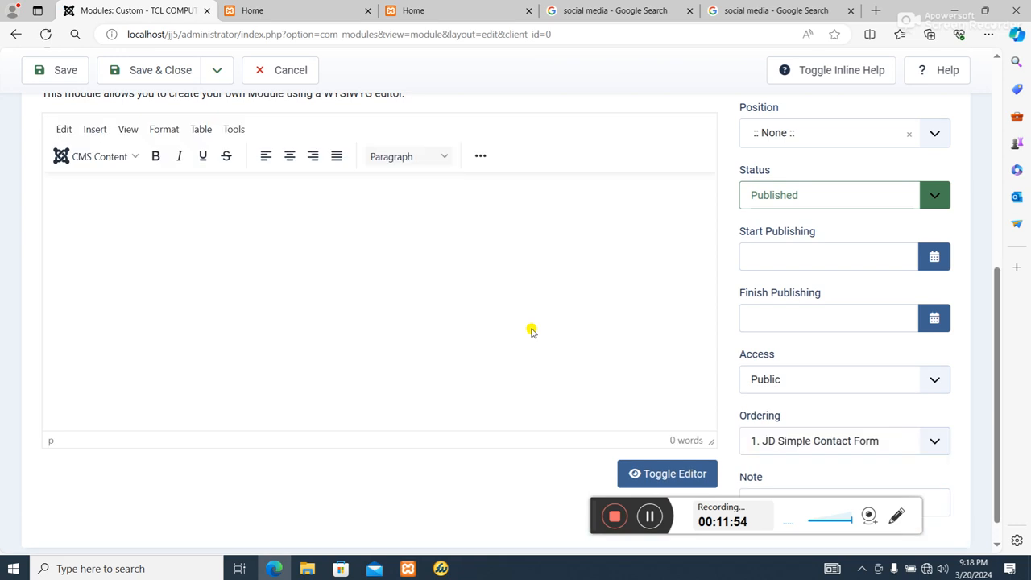
scroll(529, 327, "up", 2)
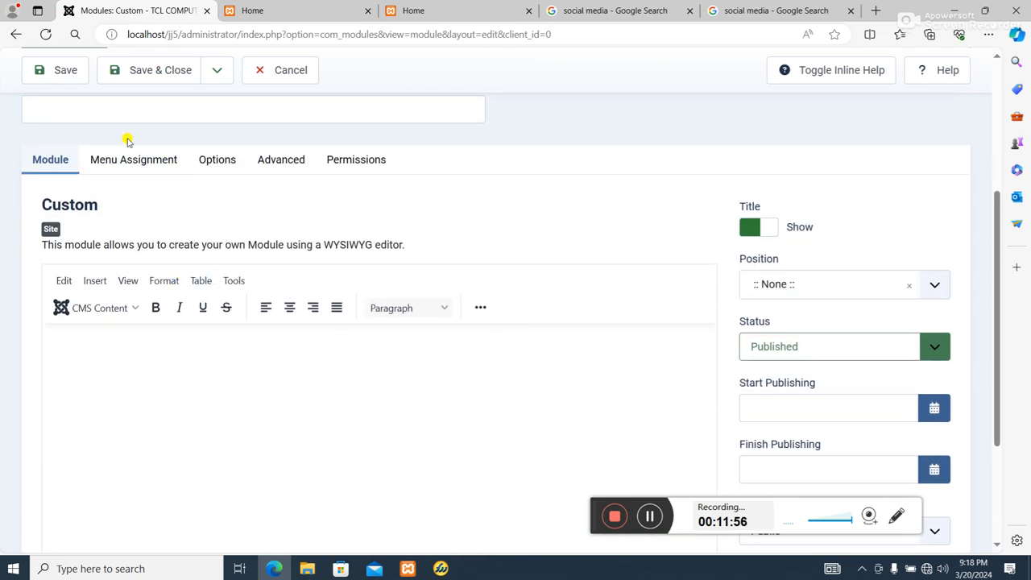
Title the new module Social media and set its title to Hide
left_click(121, 110)
type("Social media")
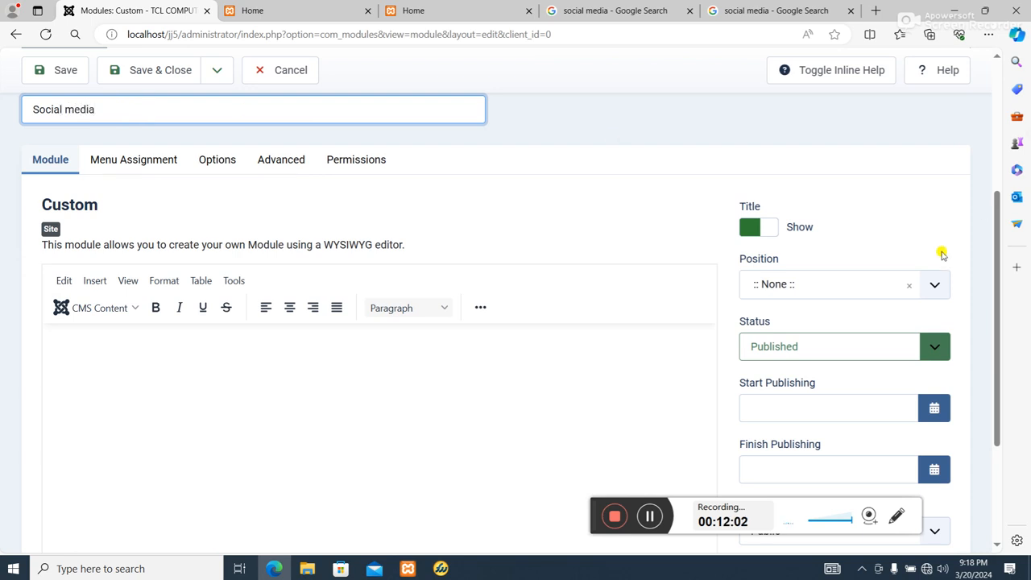
left_click(746, 225)
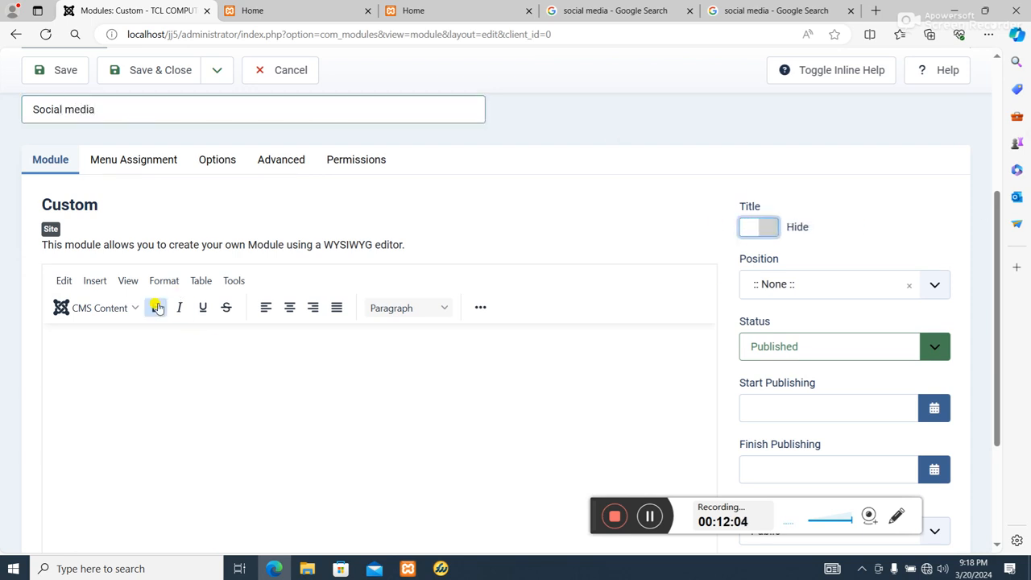
Insert the image images\sm.jpg into the module content and shrink it to a small icon strip
left_click(125, 361)
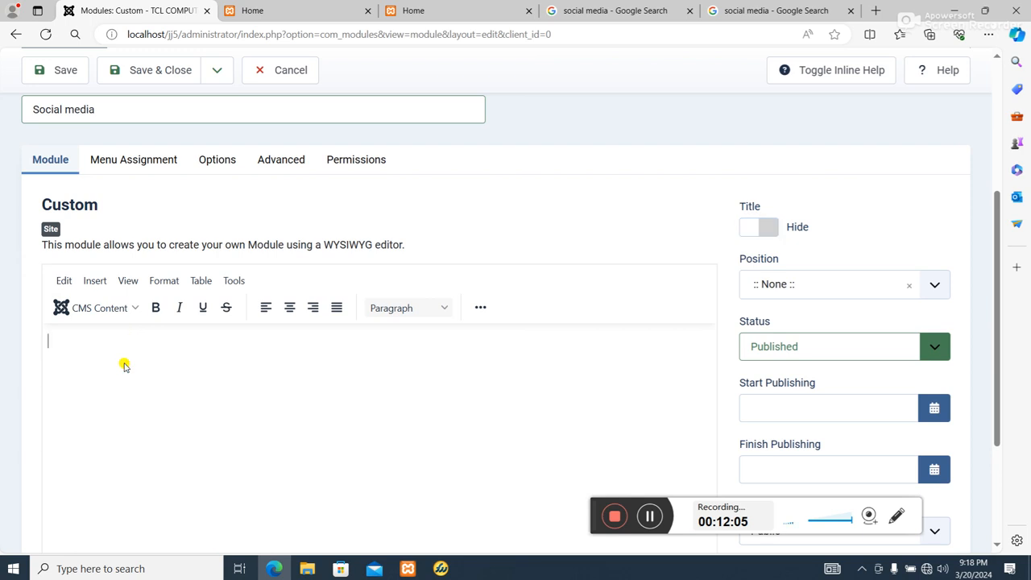
left_click(488, 314)
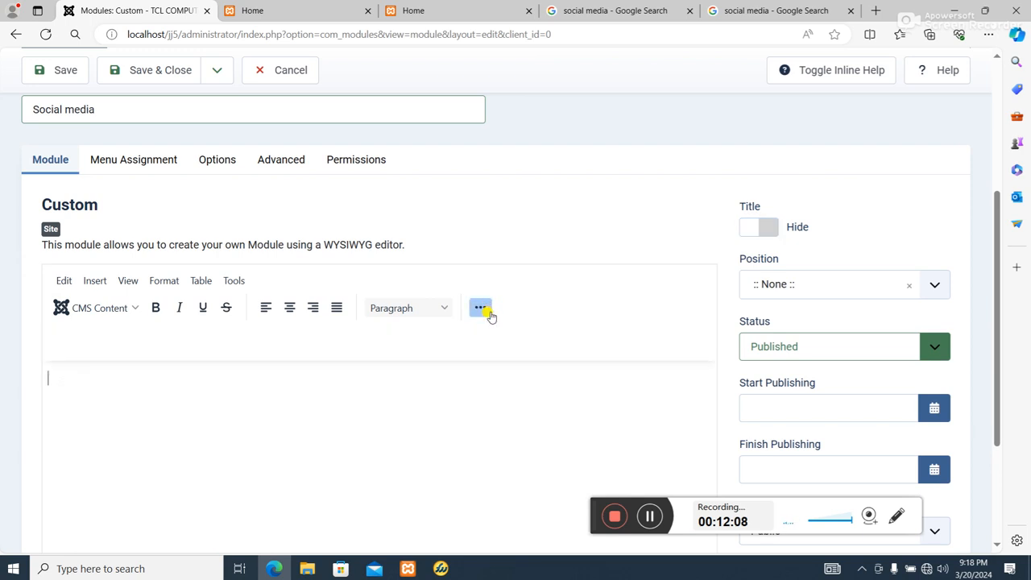
left_click(670, 335)
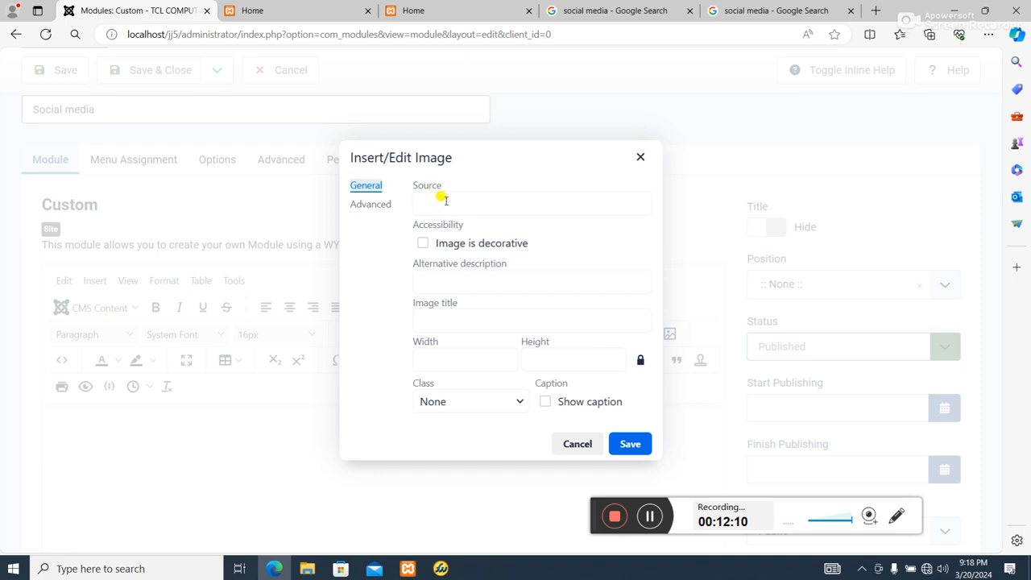
left_click(445, 201)
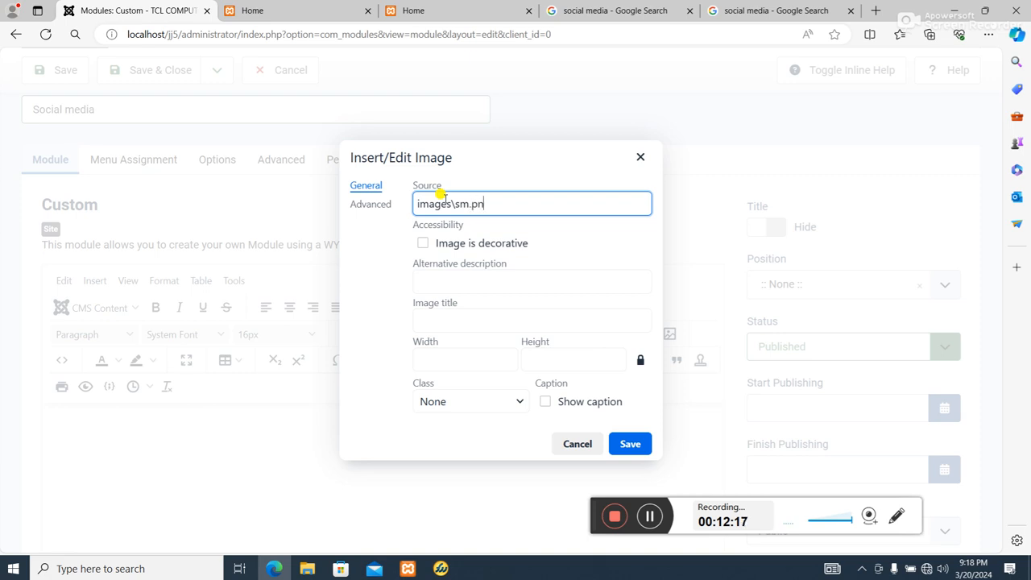
left_click(448, 358)
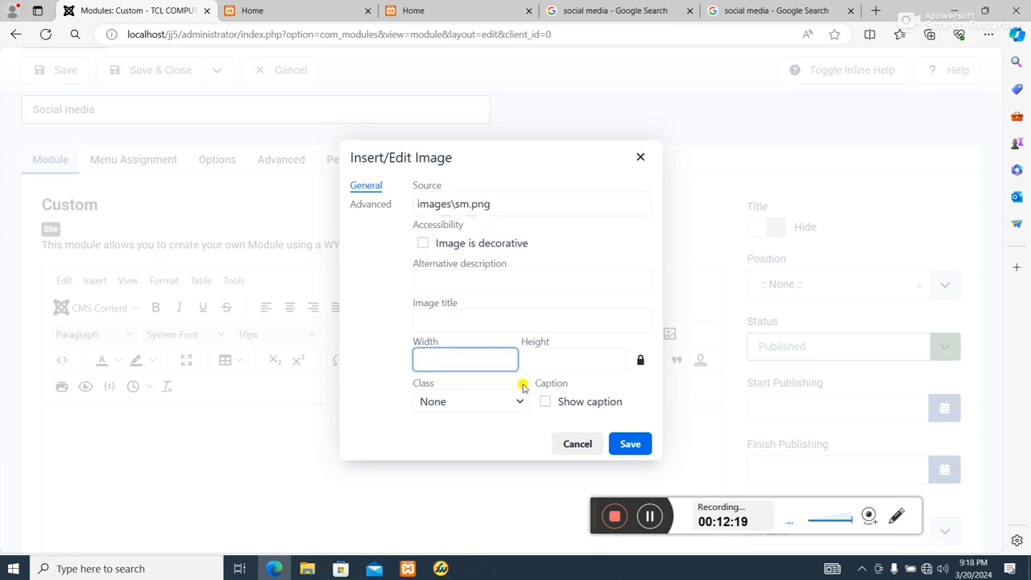
left_click(497, 204)
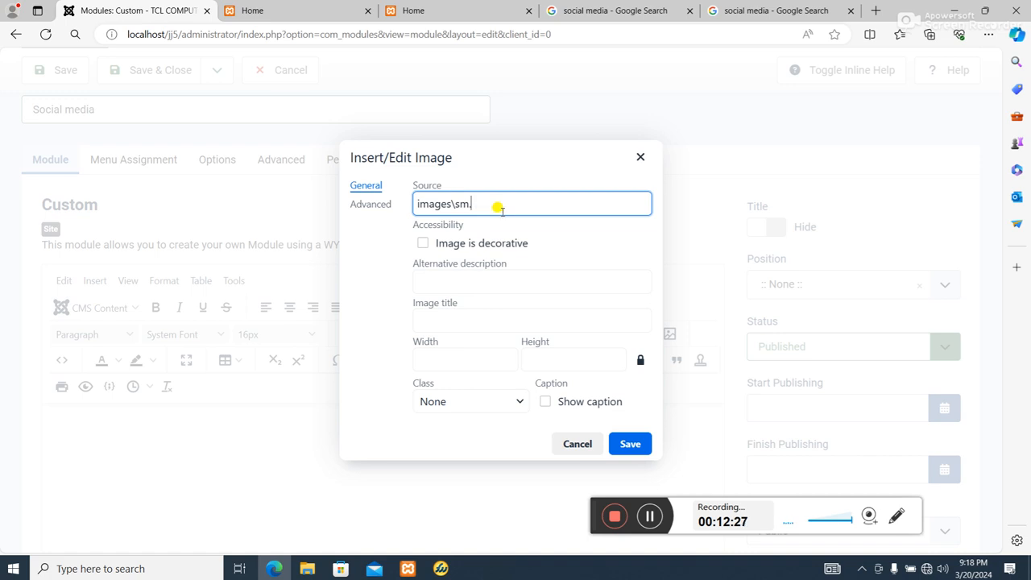
type("jpeg")
left_click(475, 358)
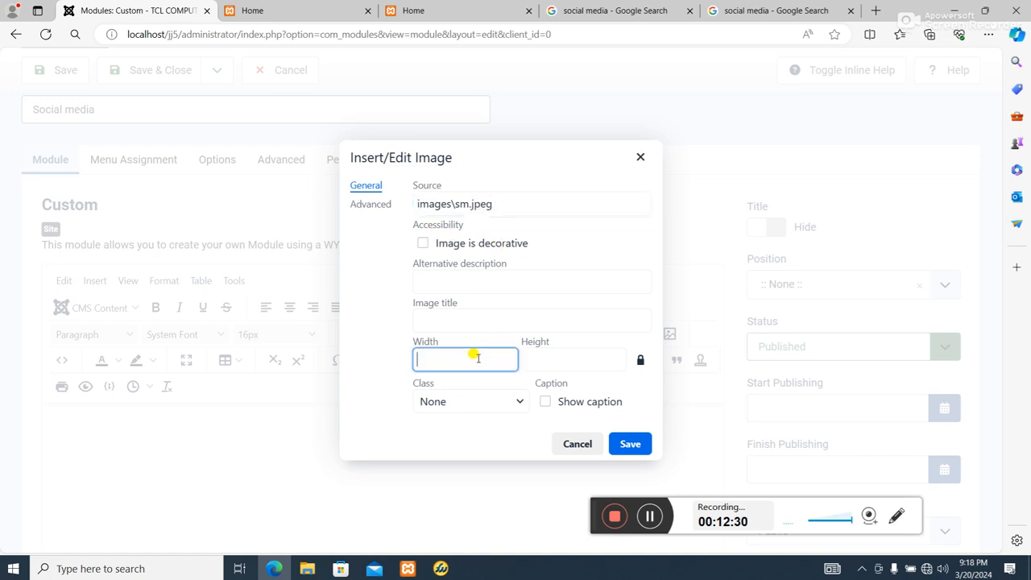
left_click(512, 195)
left_click(431, 360)
left_click(484, 204)
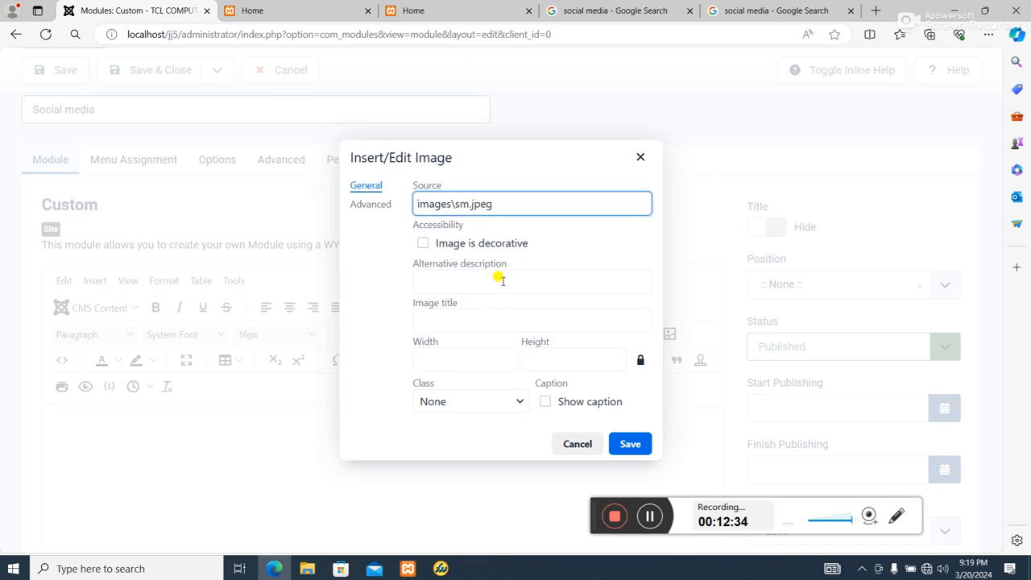
left_click(566, 281)
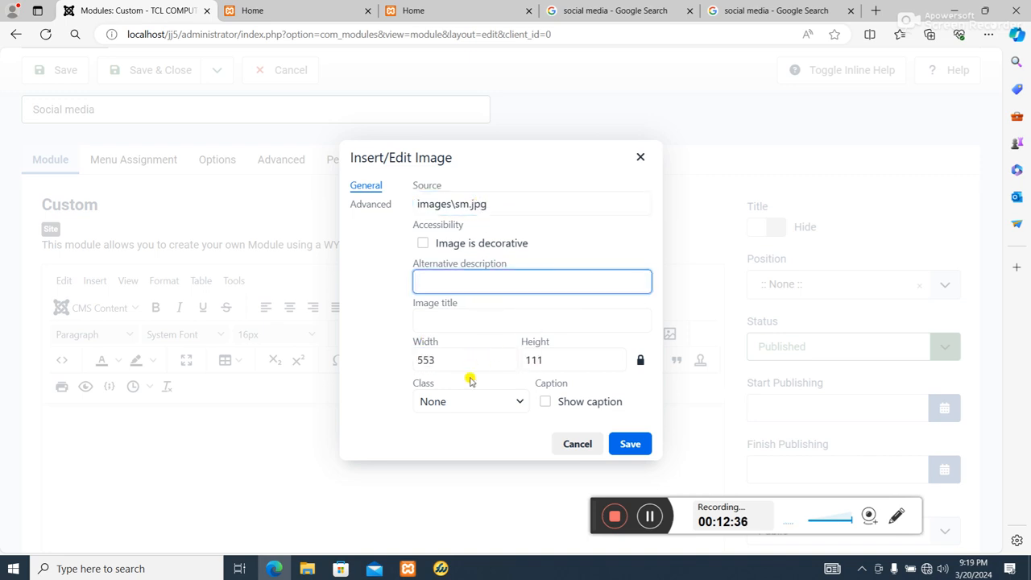
left_click(626, 444)
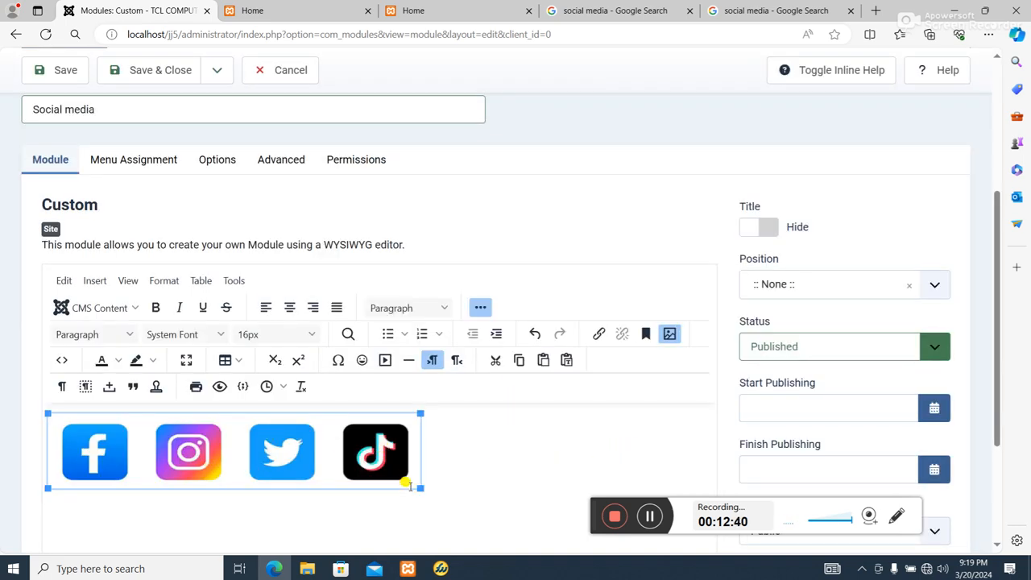
left_click_drag(419, 488, 201, 435)
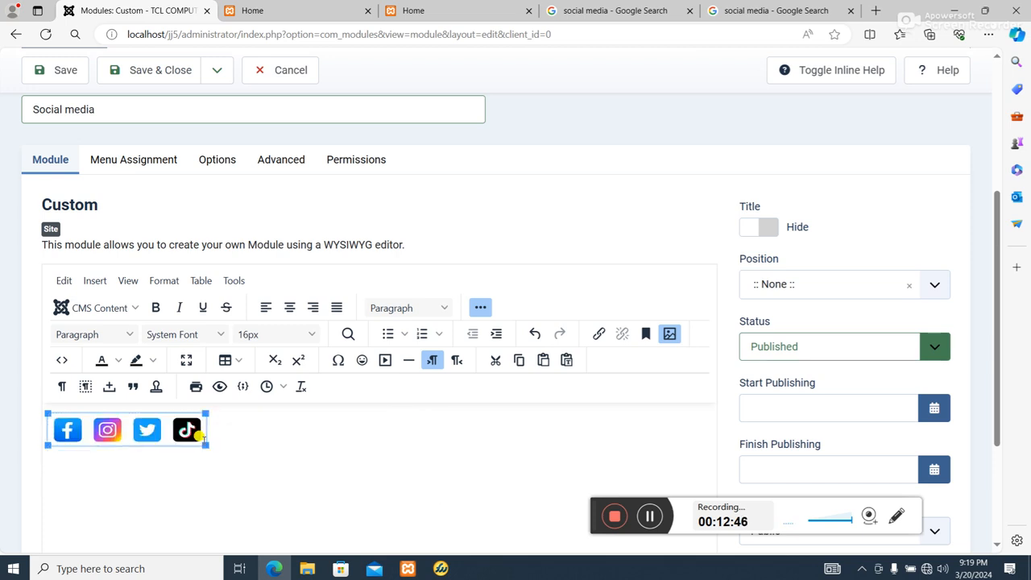
Place the Social media module in position MAModulePosition03 and save it
left_click(251, 444)
left_click(830, 282)
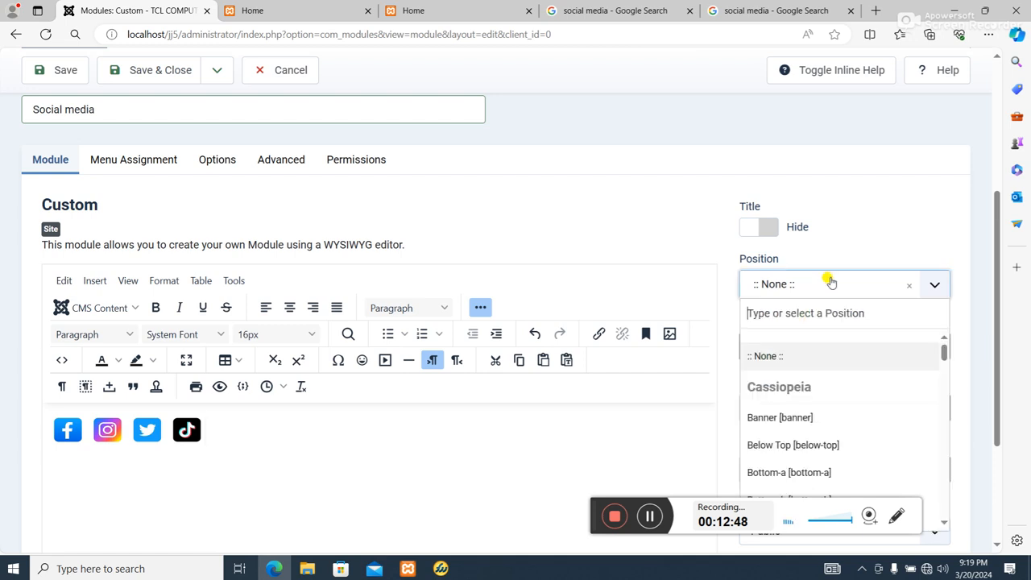
scroll(889, 364, "down", 10)
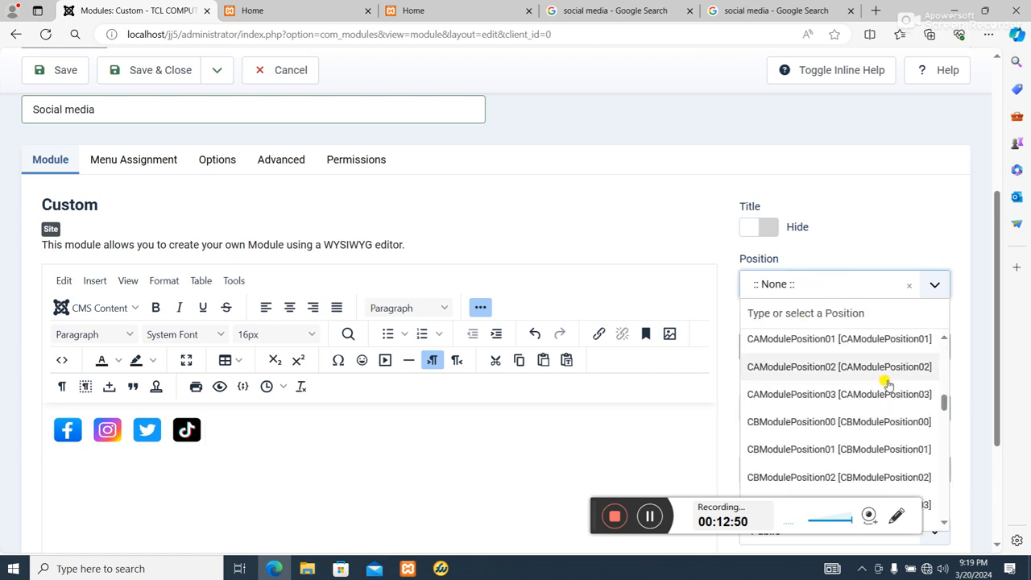
scroll(889, 384, "down", 10)
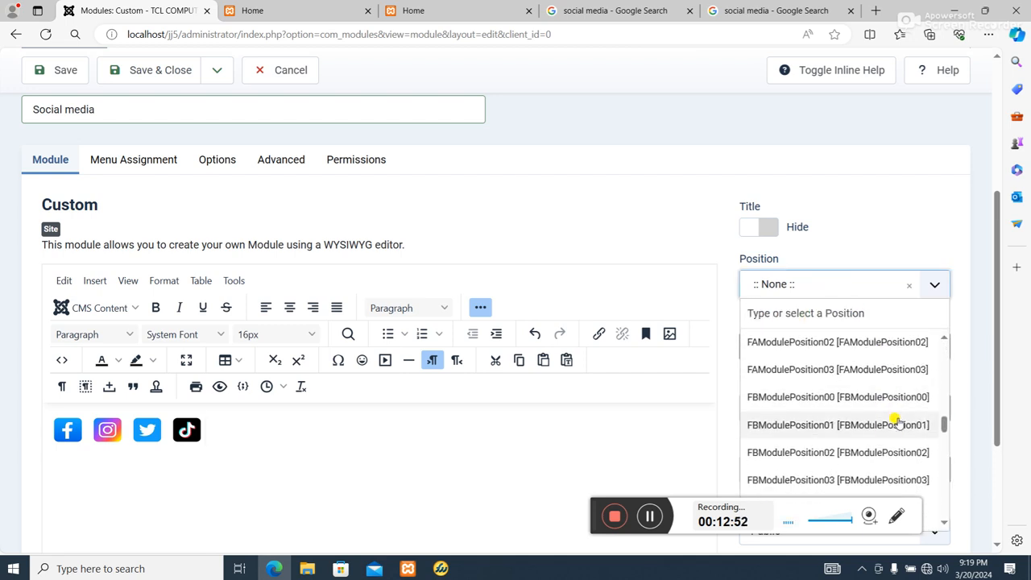
scroll(897, 425, "down", 5)
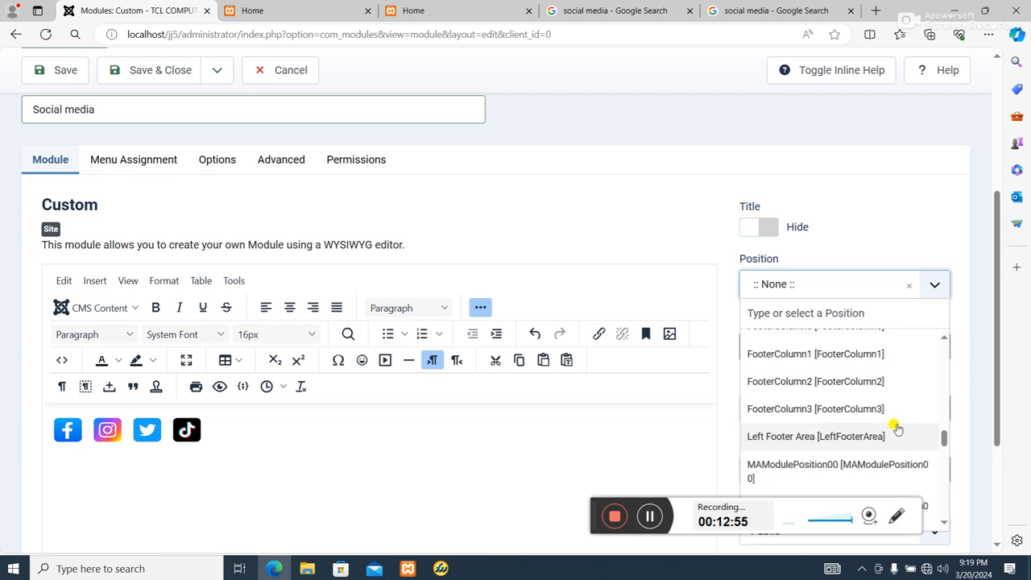
scroll(896, 430, "down", 4)
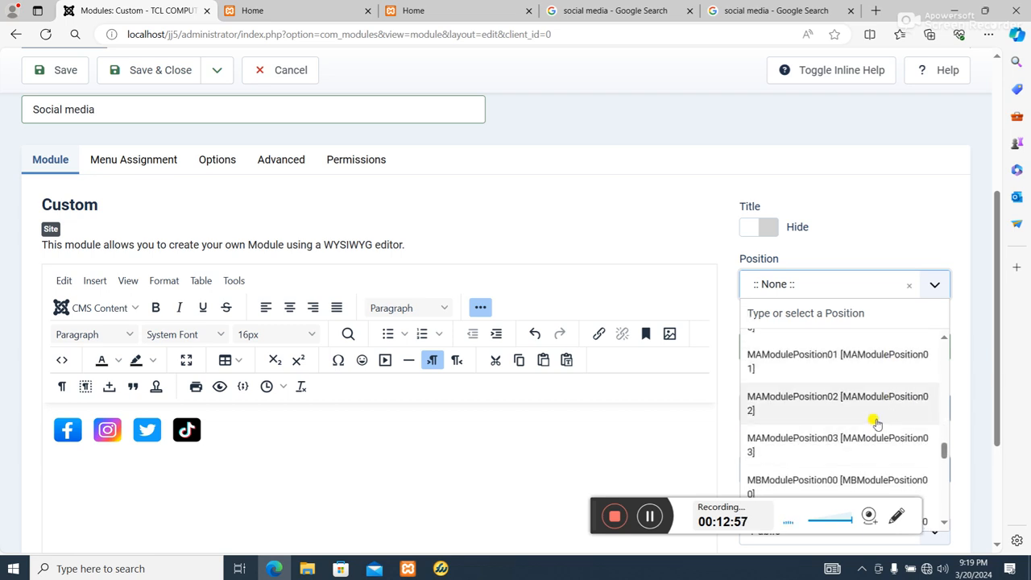
left_click(876, 449)
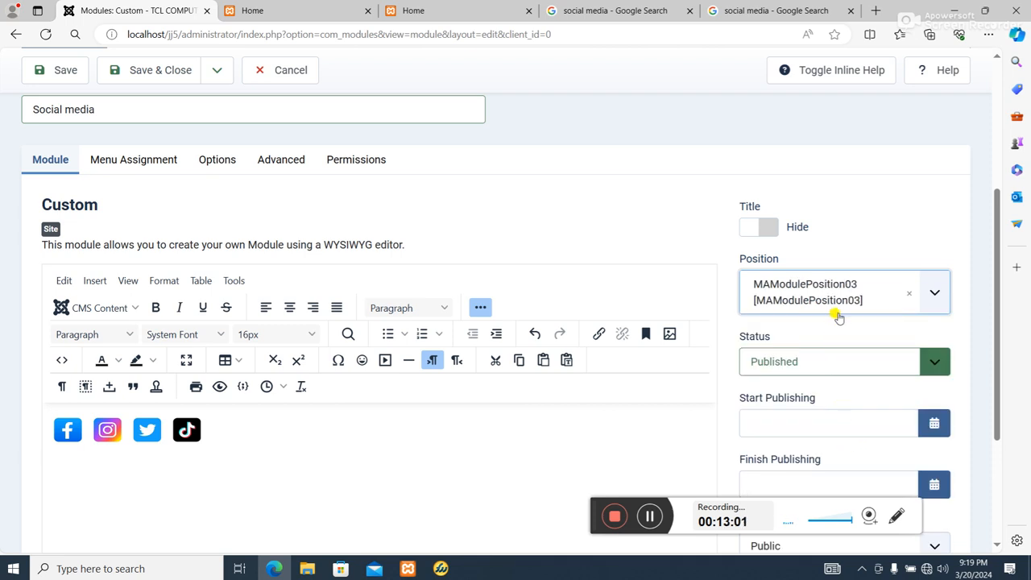
scroll(335, 372, "up", 1)
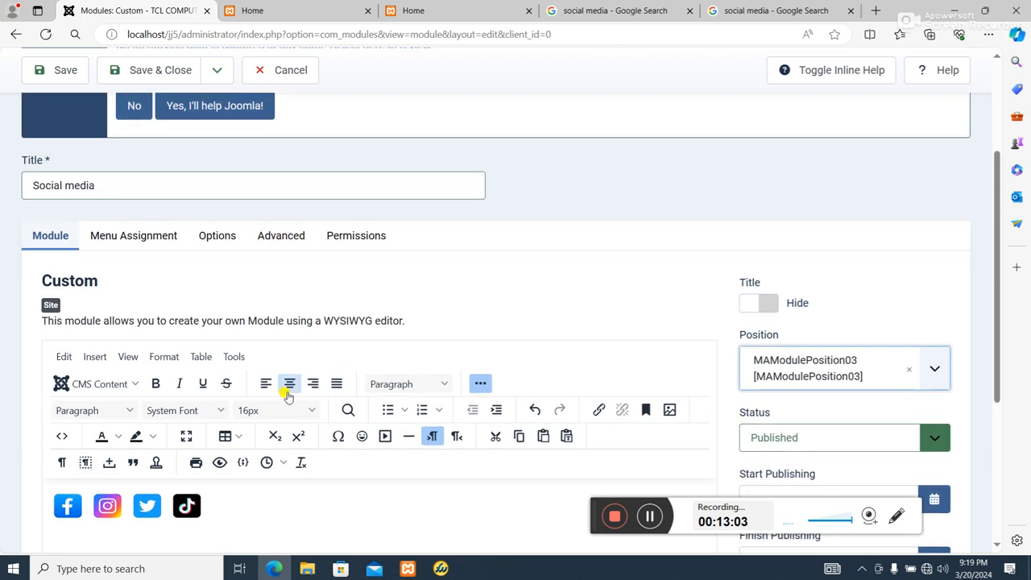
scroll(295, 415, "down", 1)
scroll(240, 223, "up", 1)
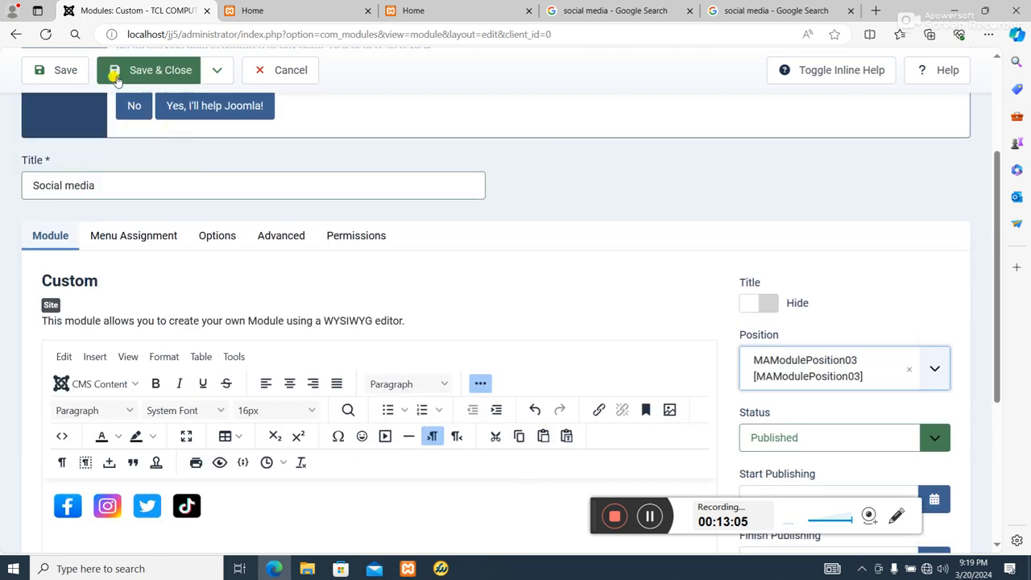
left_click(51, 70)
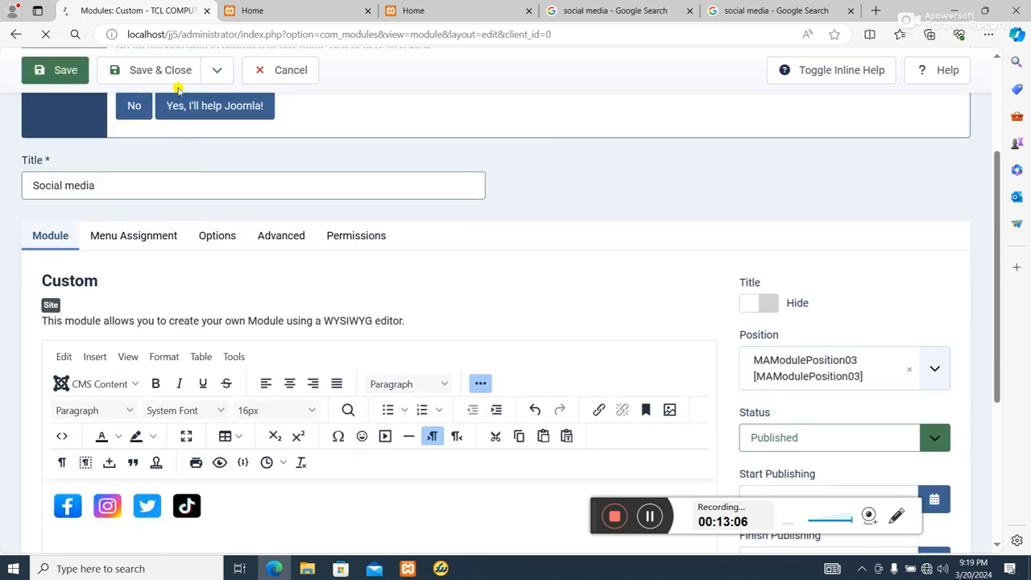
Reload the site's home page in the other tab and scroll through it to check the header
left_click(304, 9)
left_click(472, 10)
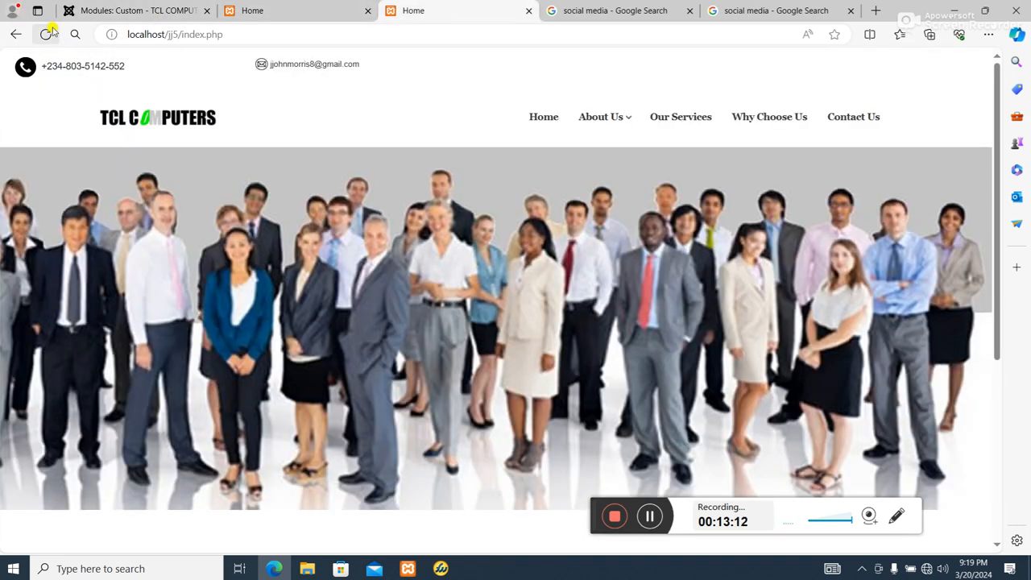
left_click(46, 34)
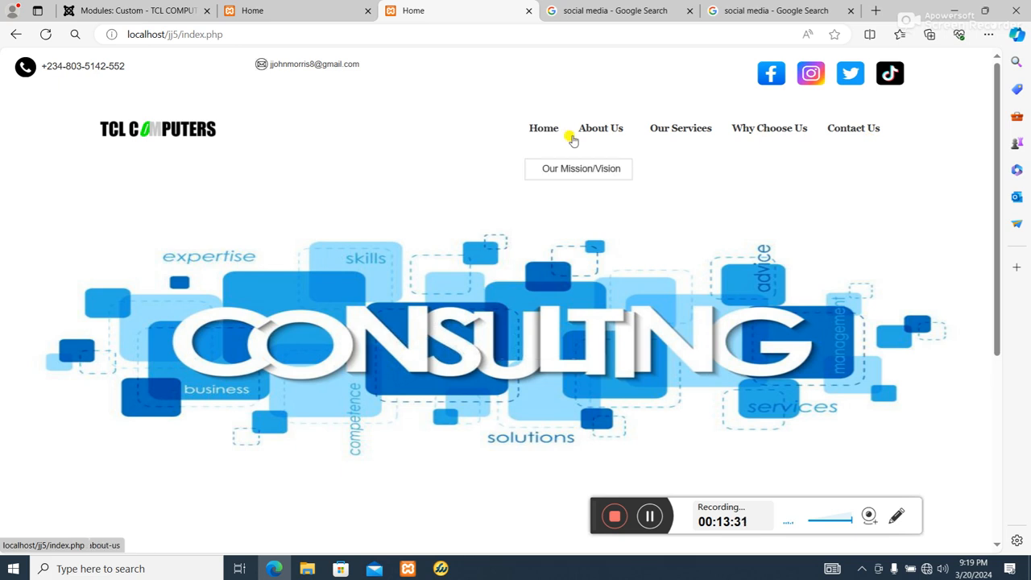
scroll(354, 190, "down", 3)
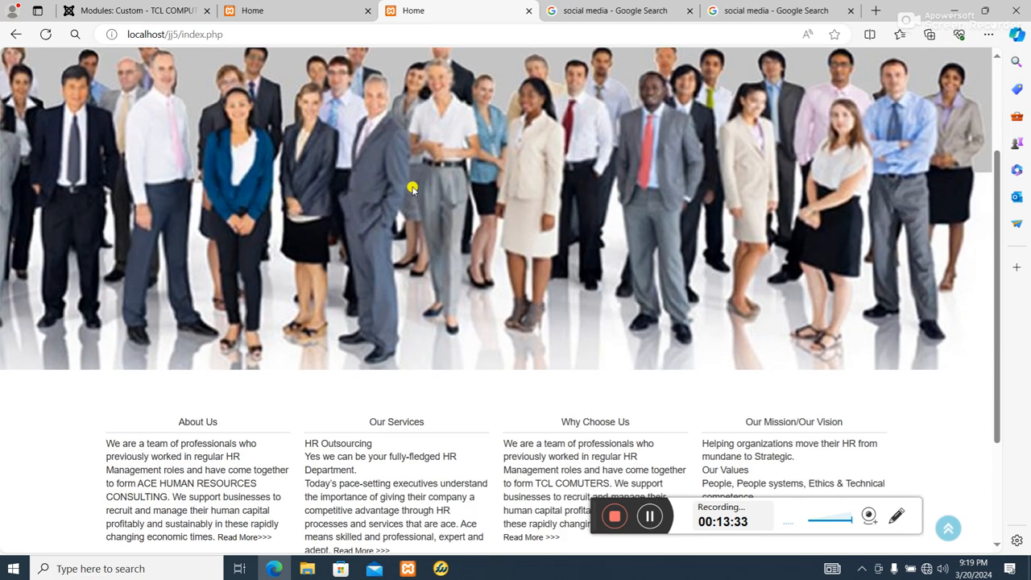
scroll(412, 185, "up", 3)
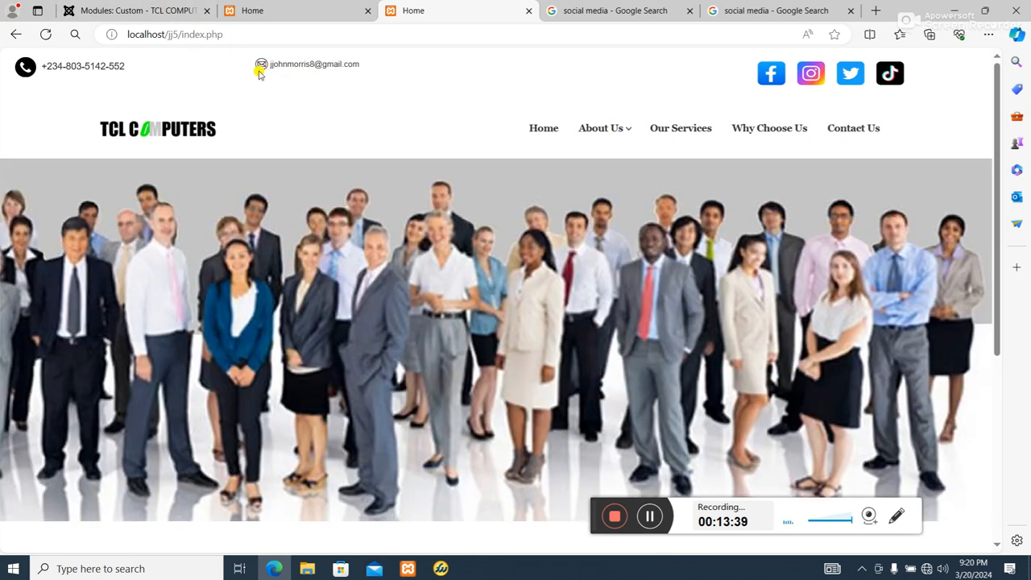
Return to the administrator tab and save and close the Social media module
left_click(137, 10)
scroll(271, 318, "down", 3)
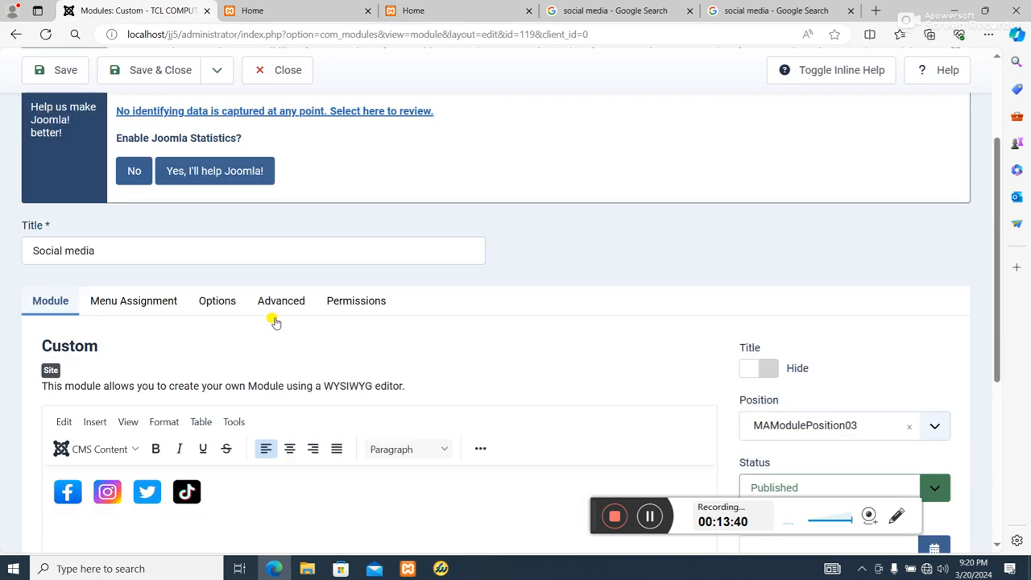
scroll(486, 197, "up", 3)
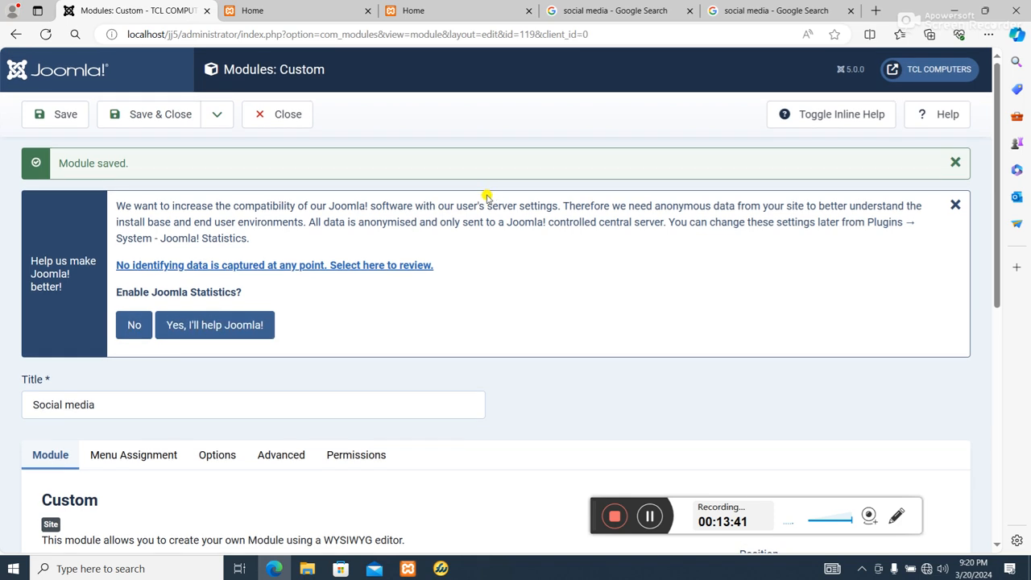
left_click(188, 118)
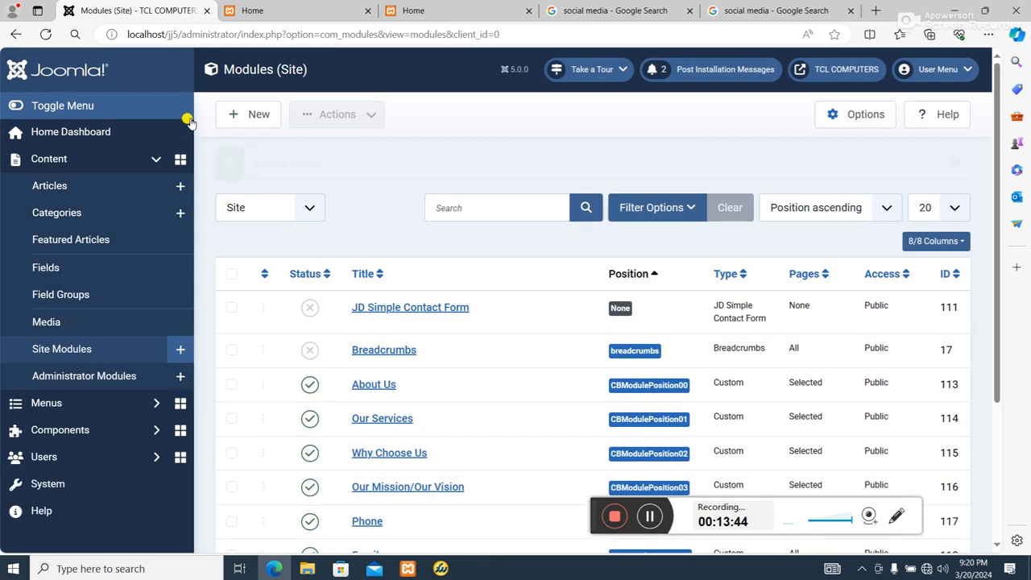
Reopen the Email module, slightly adjust its envelope icon in the content, and save and close it
scroll(368, 397, "down", 2)
scroll(368, 411, "down", 4)
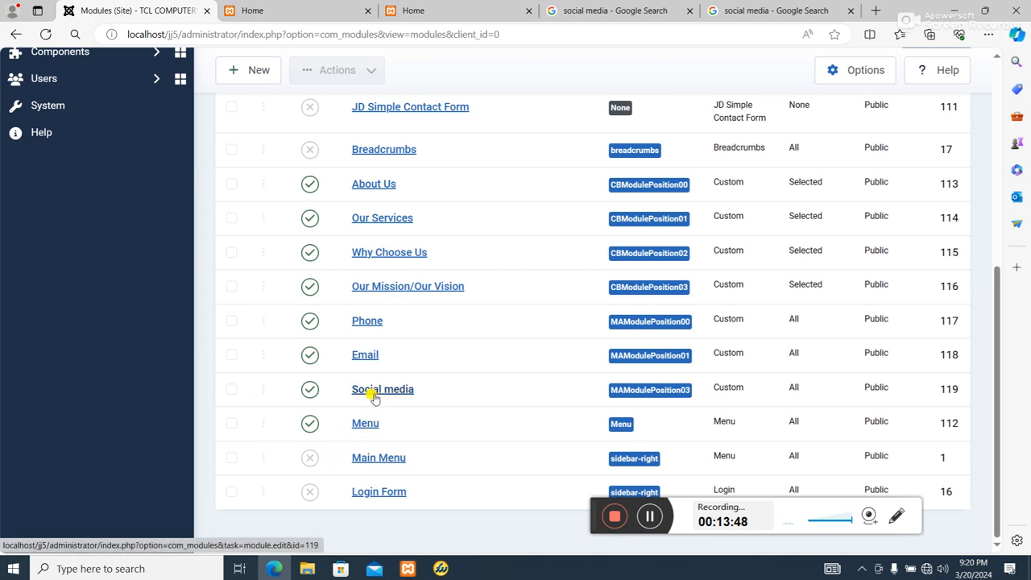
left_click(364, 360)
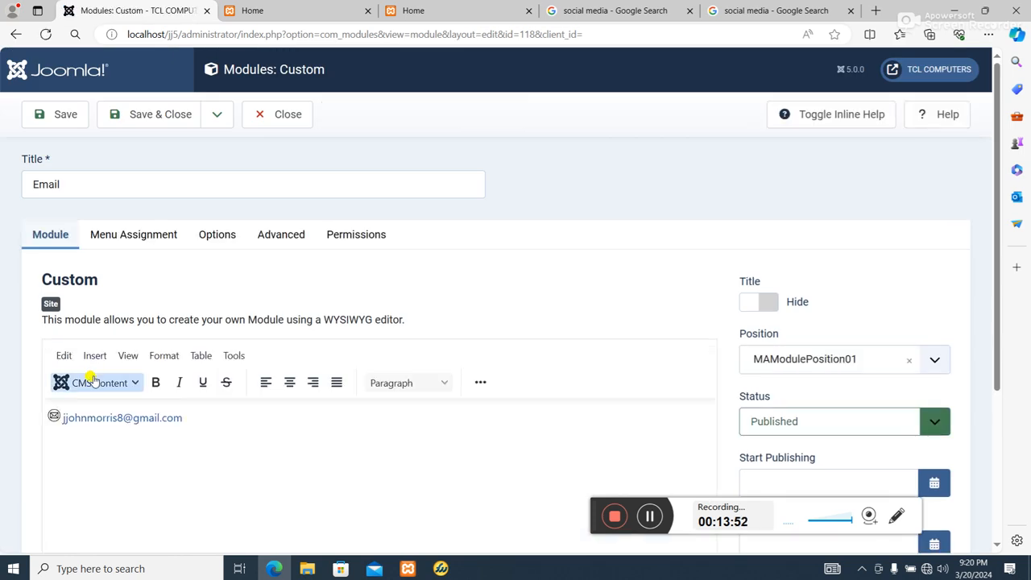
scroll(91, 465, "down", 3)
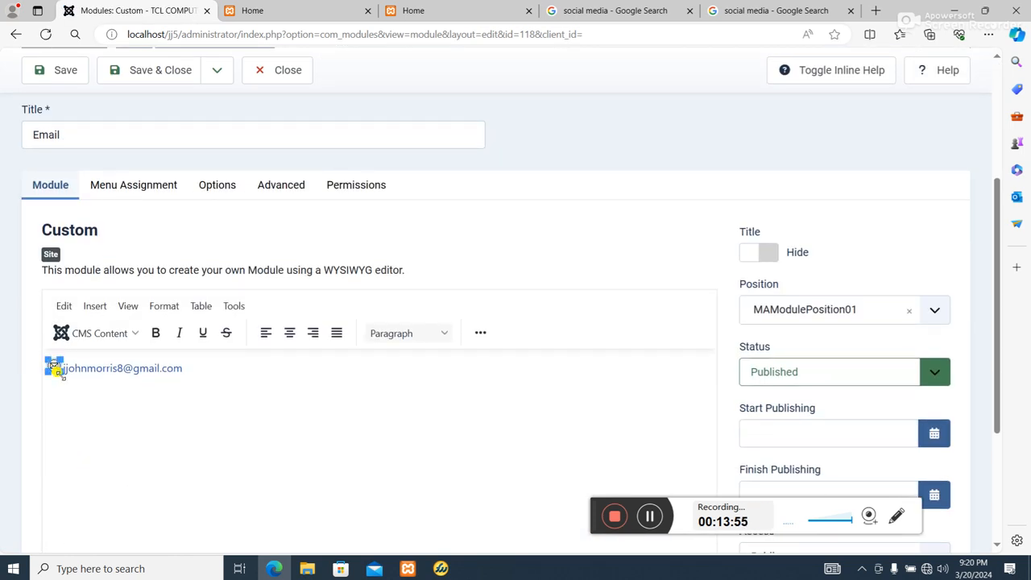
left_click_drag(60, 372, 63, 374)
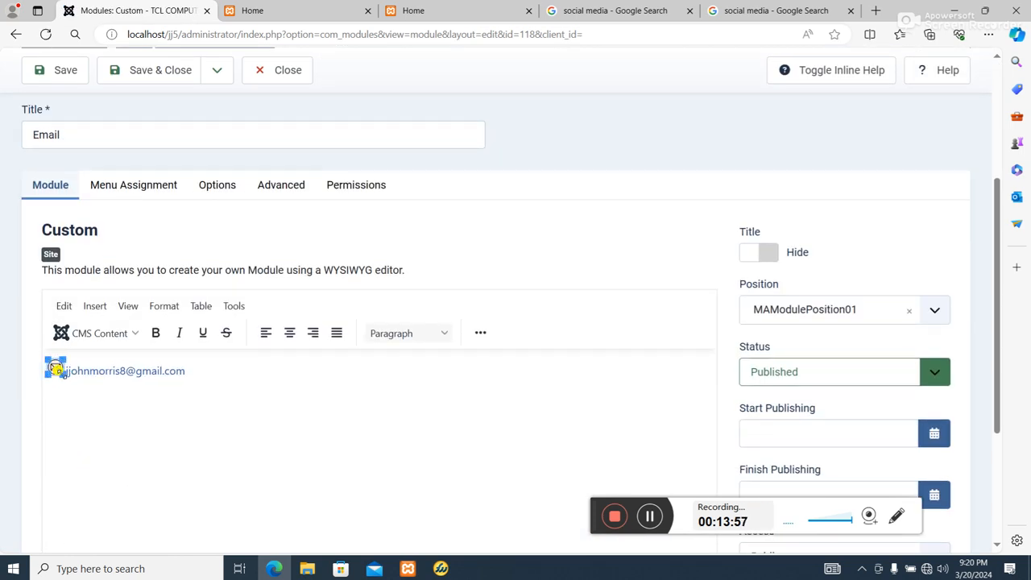
scroll(216, 391, "up", 3)
left_click(152, 115)
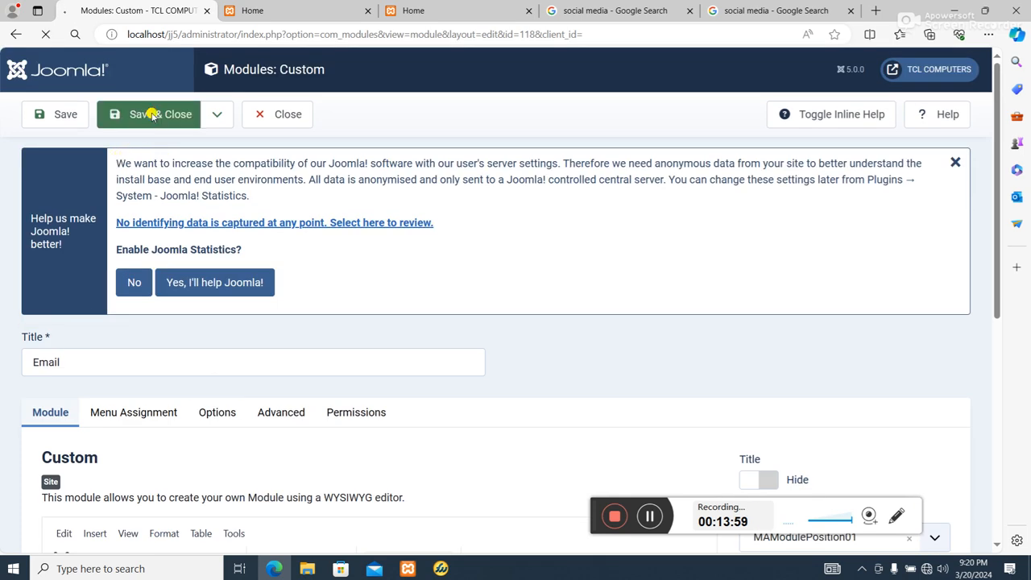
Reload the front-end site and browse the Home, About Us and Our Services pages to review the header modules
left_click(483, 5)
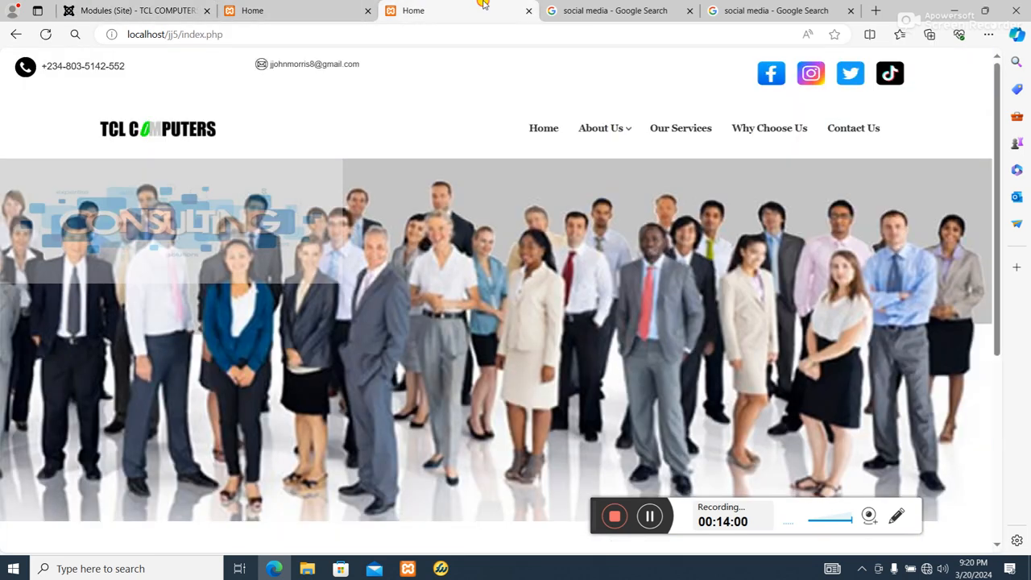
left_click(46, 34)
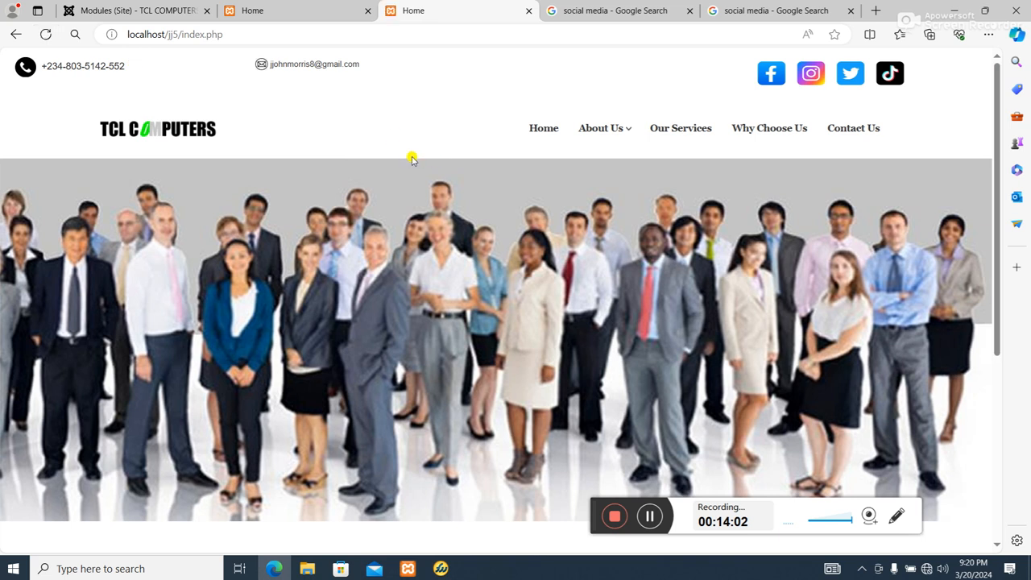
scroll(524, 161, "down", 4)
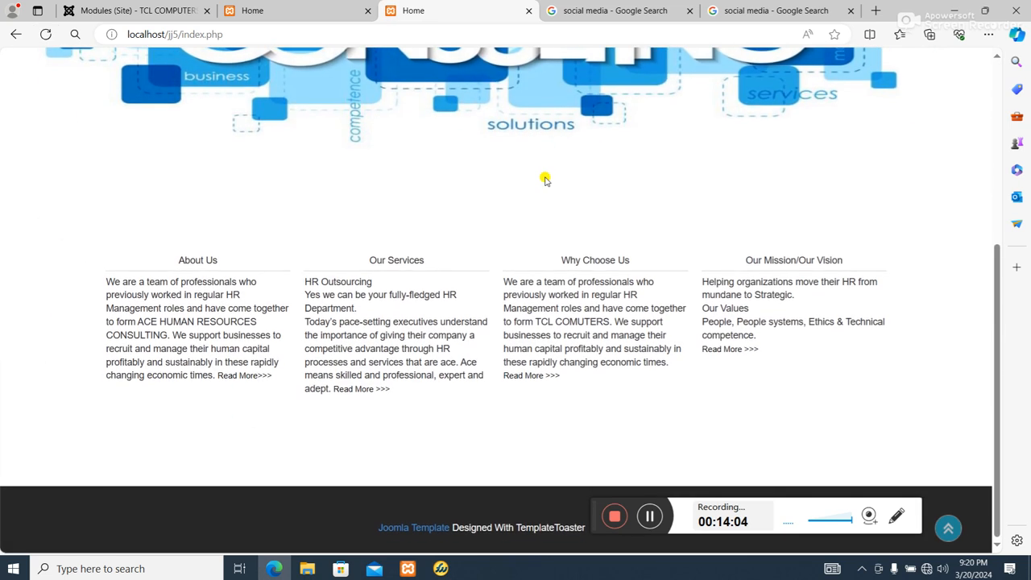
scroll(573, 202, "up", 4)
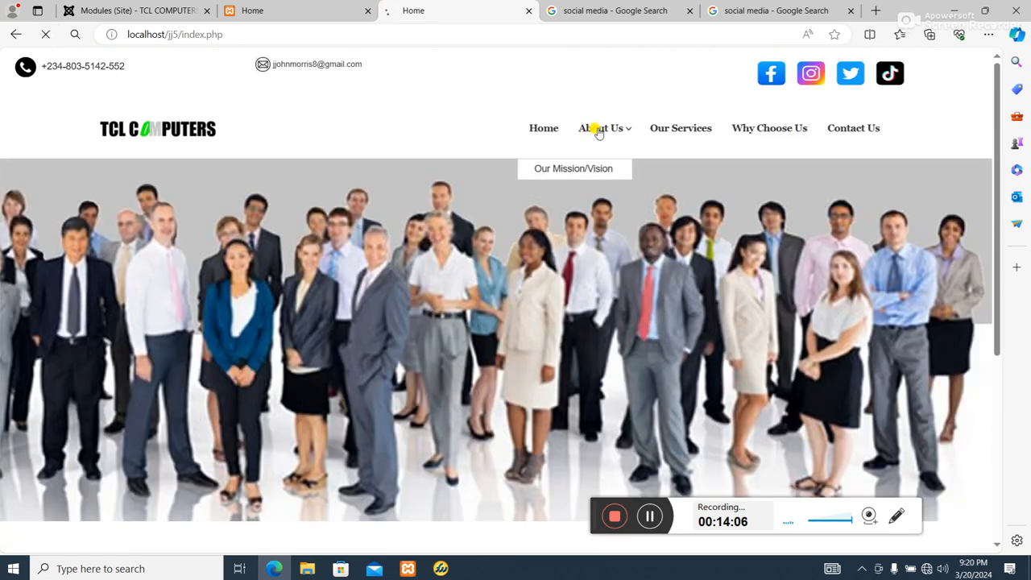
left_click(597, 130)
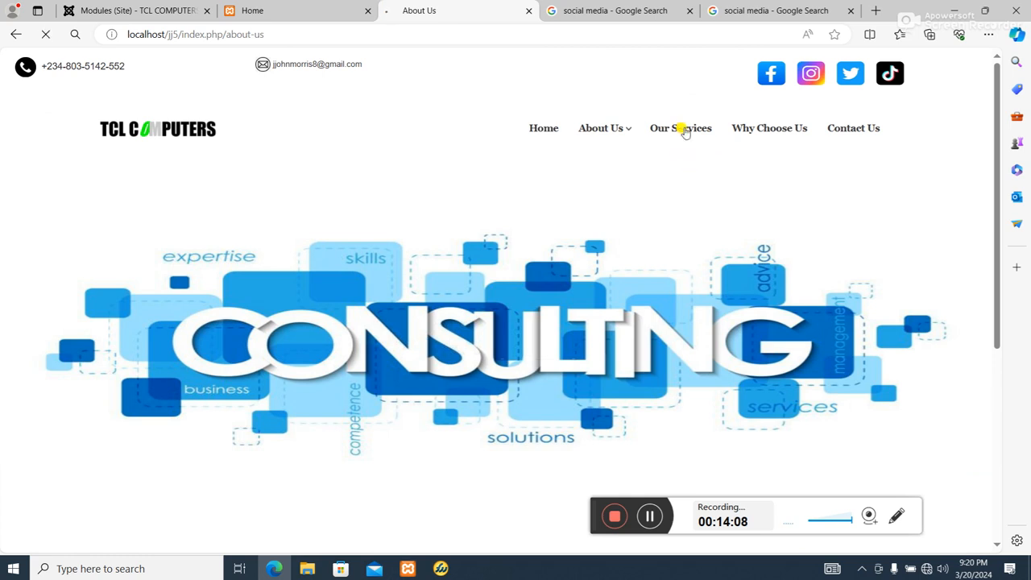
scroll(734, 171, "down", 5)
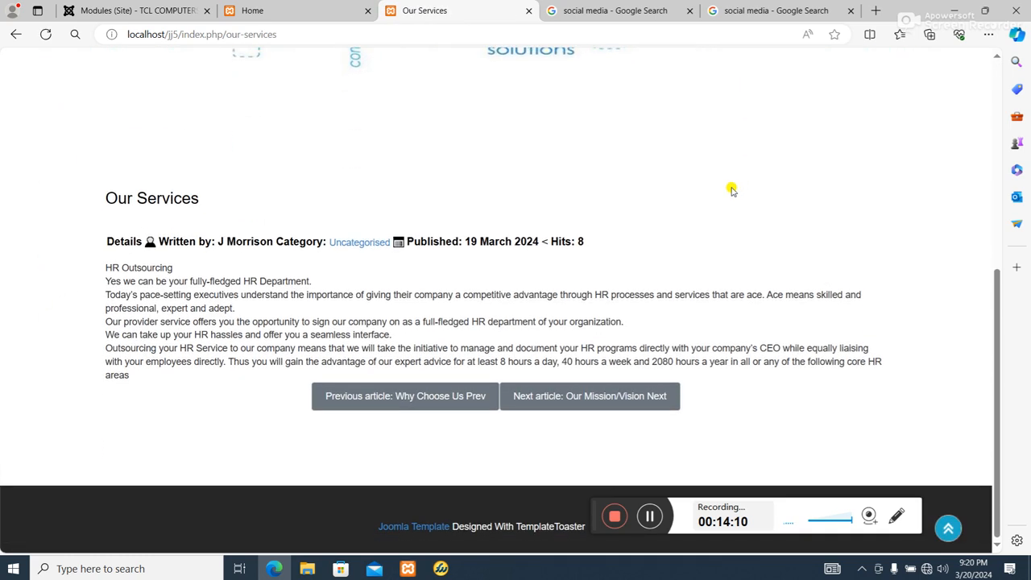
scroll(709, 196, "up", 4)
scroll(657, 185, "up", 2)
left_click(545, 129)
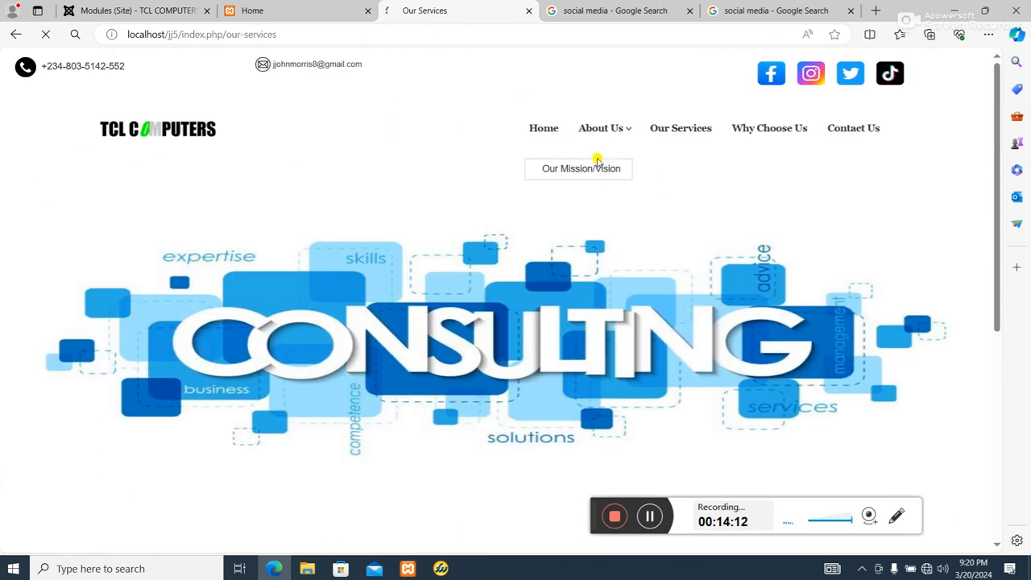
scroll(596, 194, "down", 4)
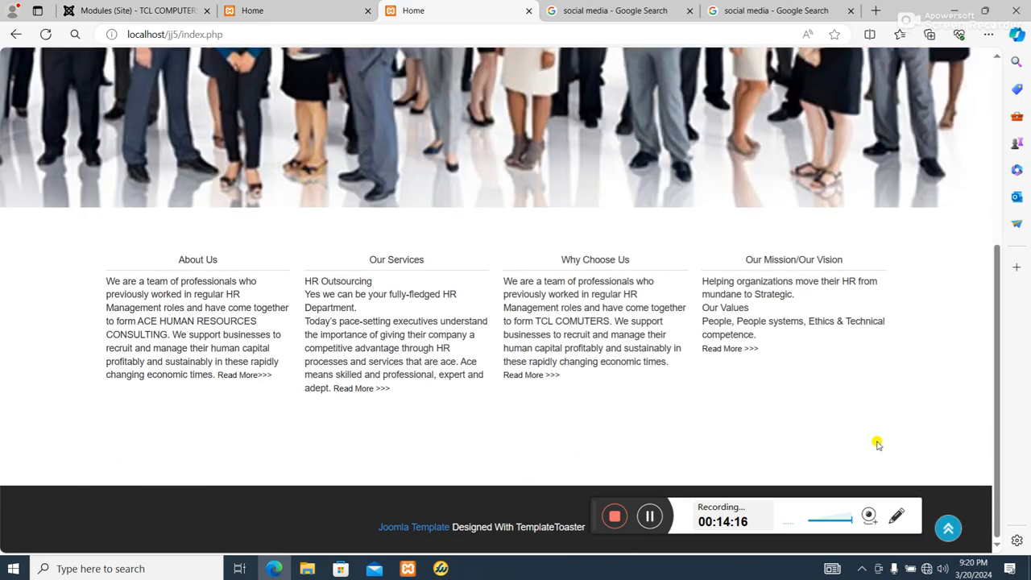
scroll(189, 424, "up", 5)
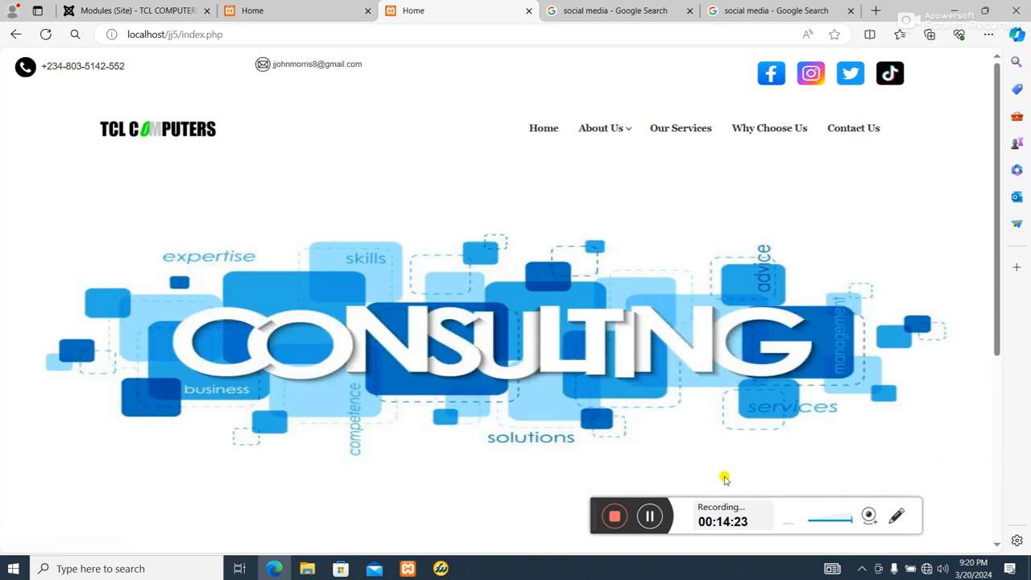
scroll(426, 368, "down", 2)
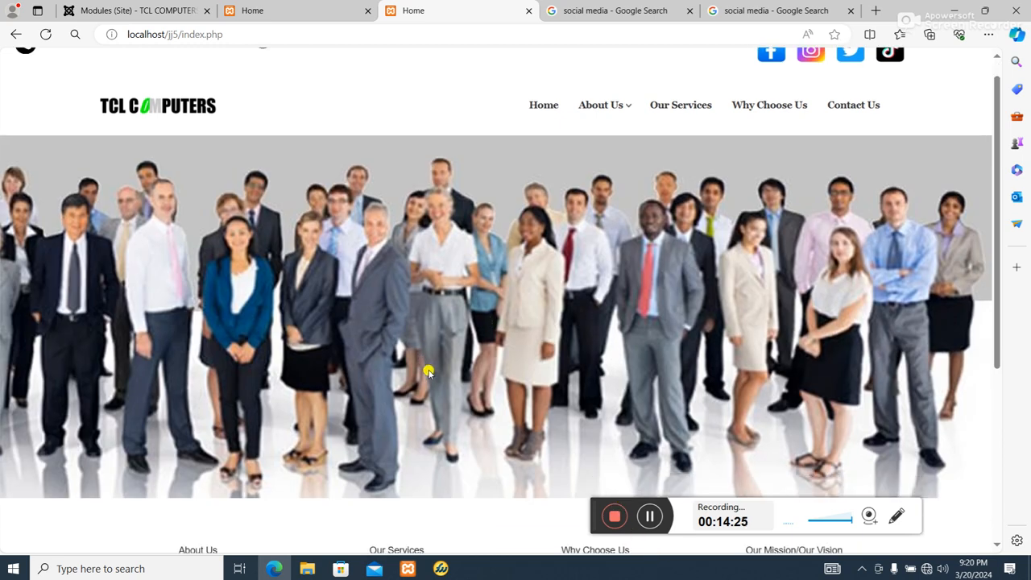
scroll(431, 395, "down", 2)
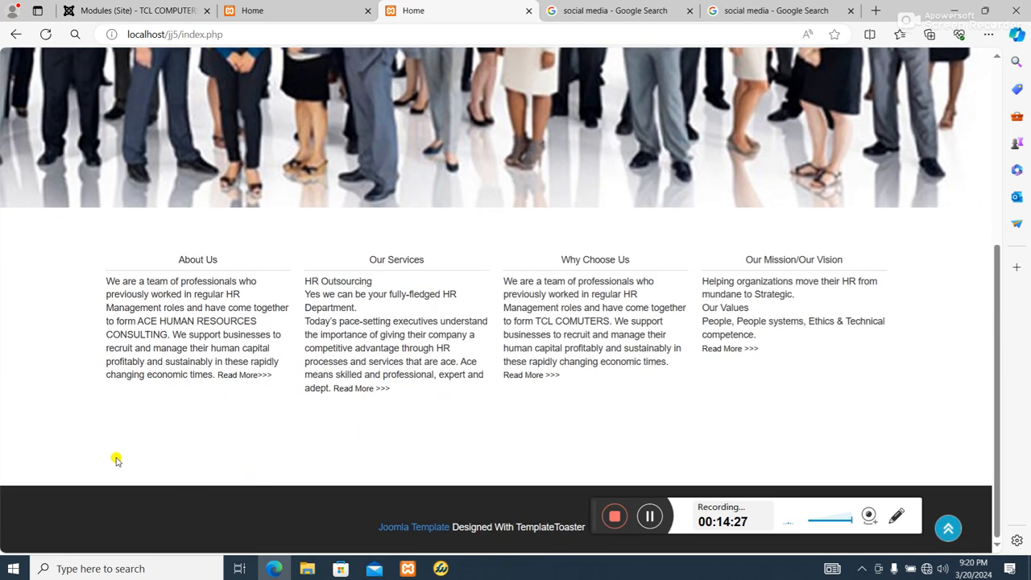